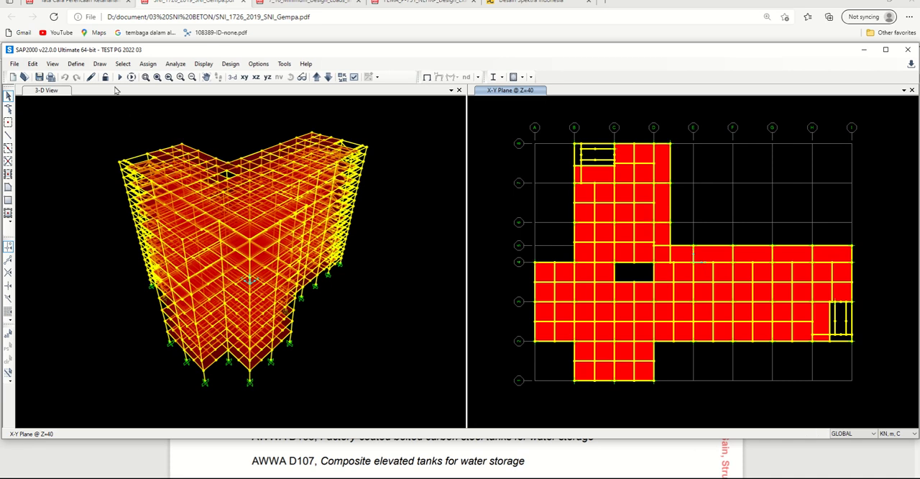
Step: Open the response spectrum function definitions and browse the code-based function types available for a new function
left_click(76, 67)
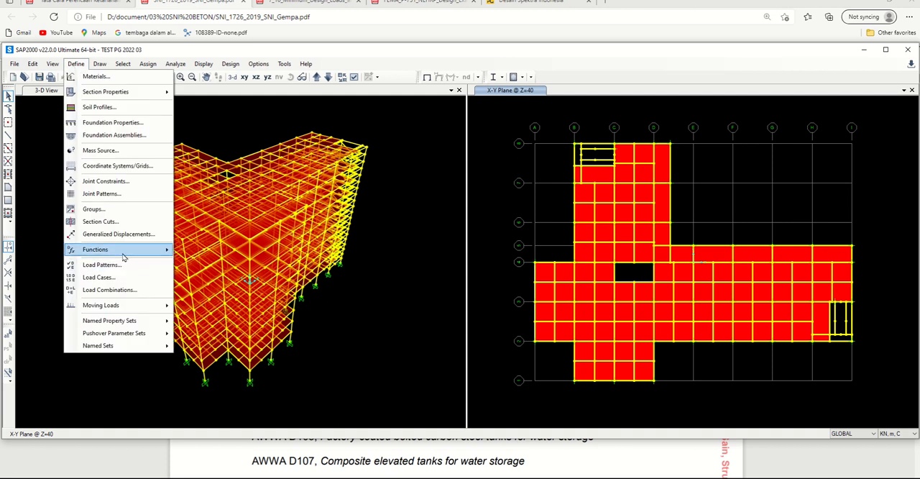
mouse_move(126, 252)
left_click(209, 250)
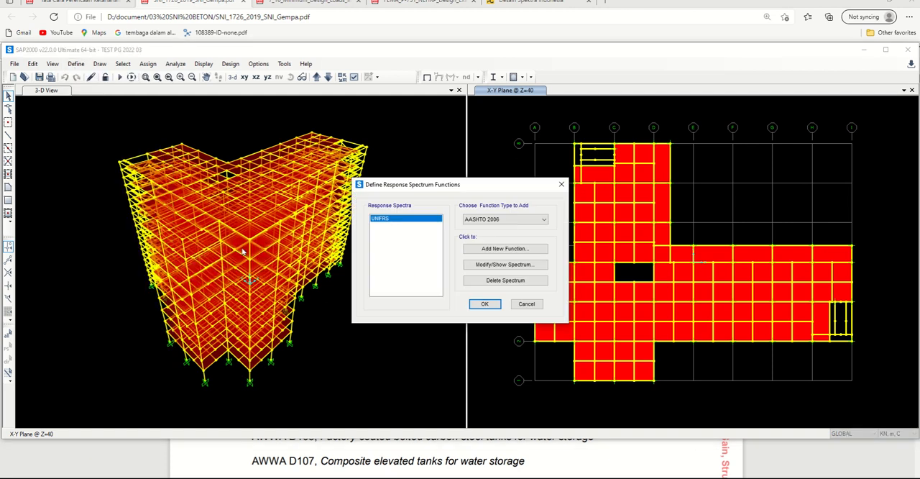
left_click(489, 221)
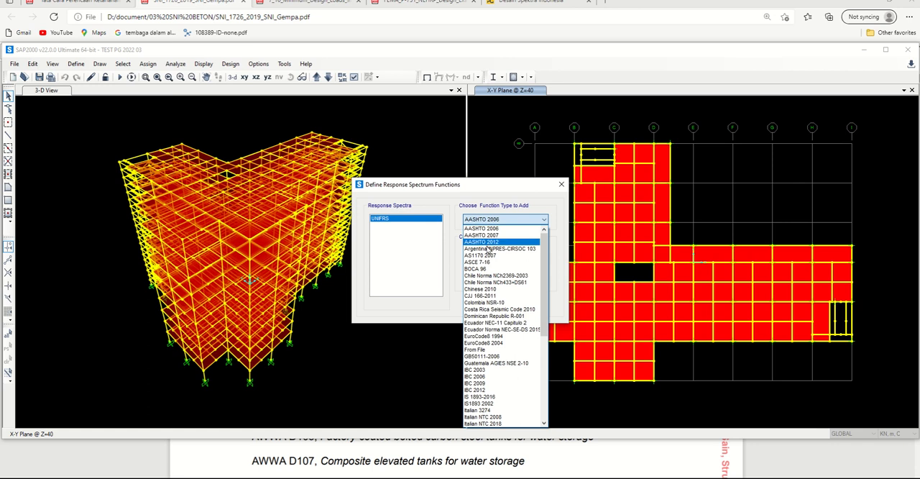
scroll(494, 279, "down", 8)
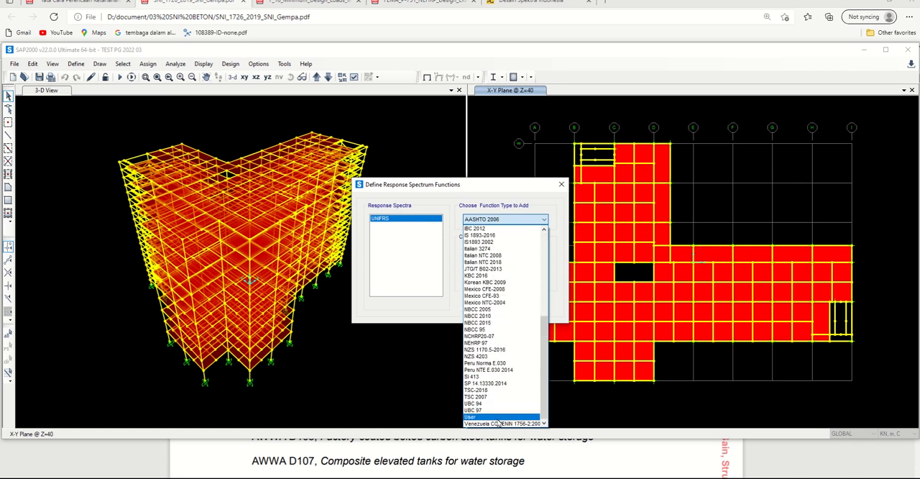
scroll(503, 343, "up", 5)
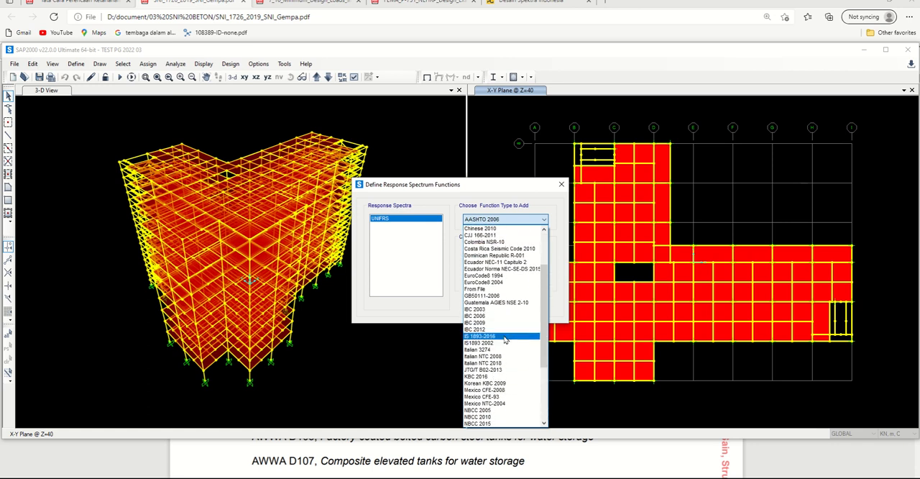
scroll(505, 340, "up", 2)
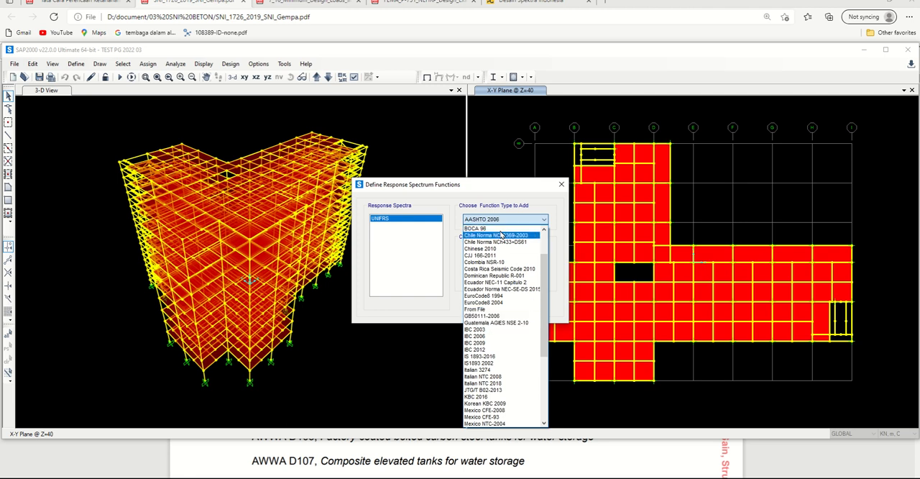
Step: Switch to the SNI 1726:2019 PDF in the browser and examine its normative references, highlighting the ASCE/SEI 7-16 entry
left_click(204, 456)
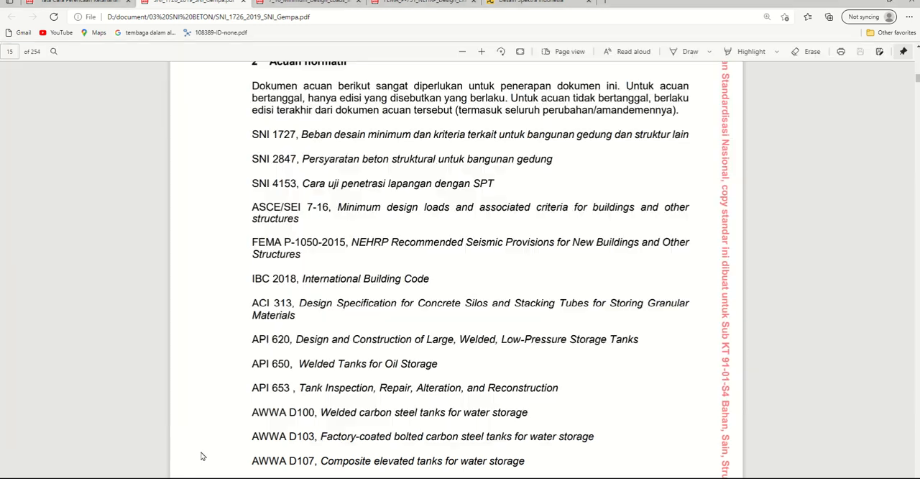
scroll(287, 305, "up", 5)
scroll(311, 295, "down", 2)
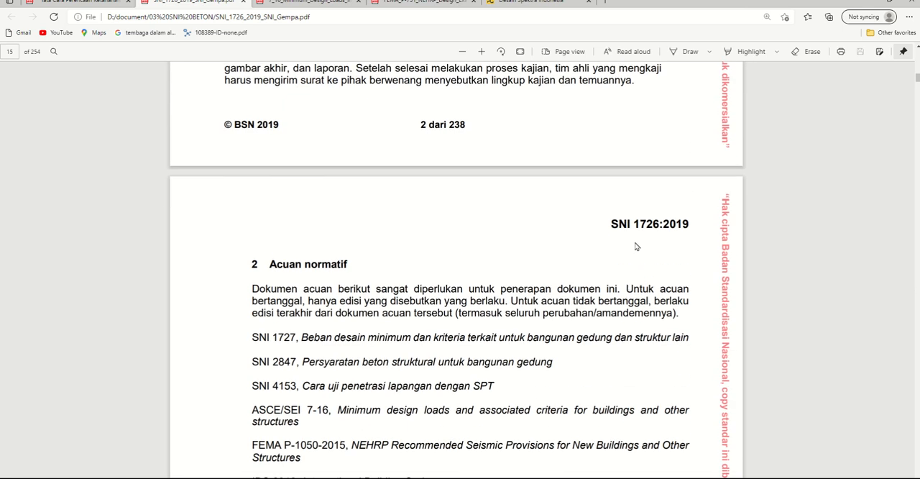
left_click_drag(622, 224, 688, 225)
left_click_drag(285, 264, 351, 264)
scroll(367, 278, "down", 3)
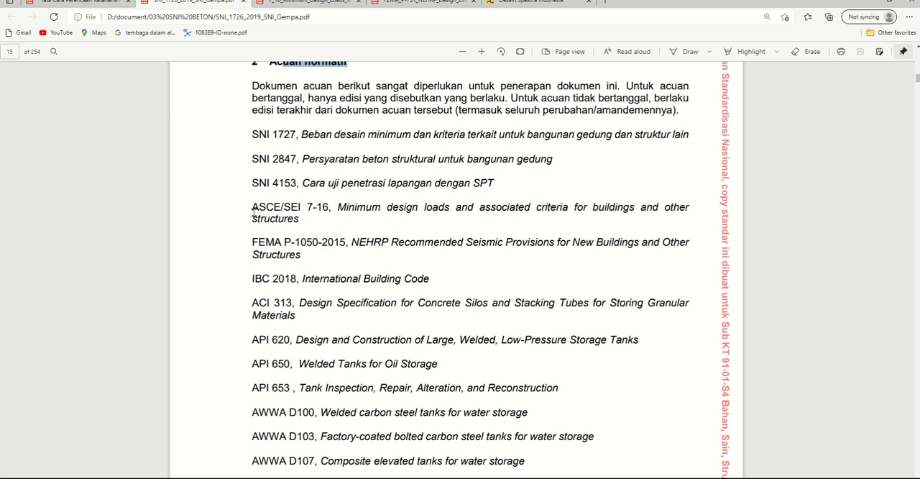
left_click_drag(253, 208, 333, 208)
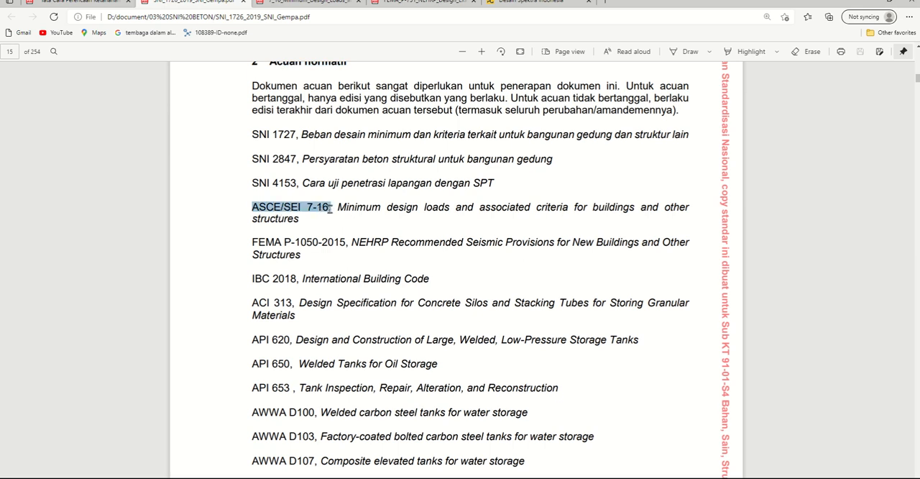
left_click(389, 225)
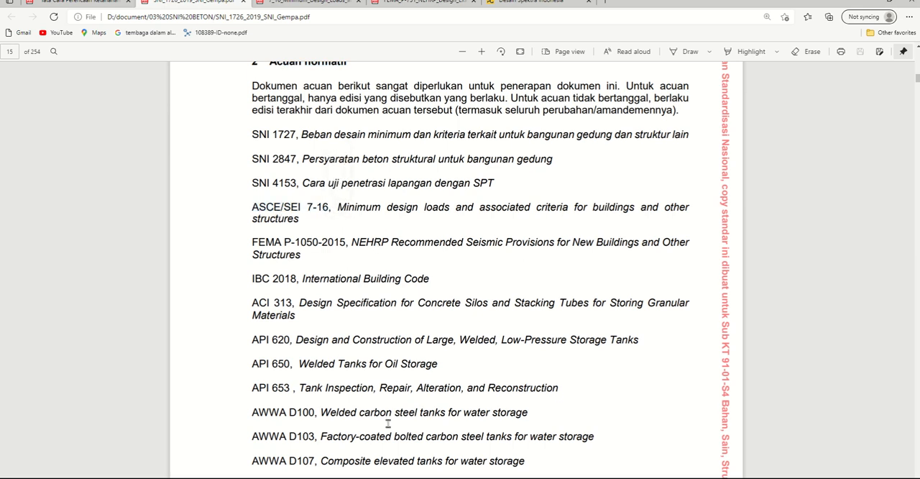
Step: Switch back to SAP2000, add a new response spectrum function of type ASCE 7-16, and go through its Ss, S1 and long-period parameters
key("alt+Tab")
left_click(528, 220)
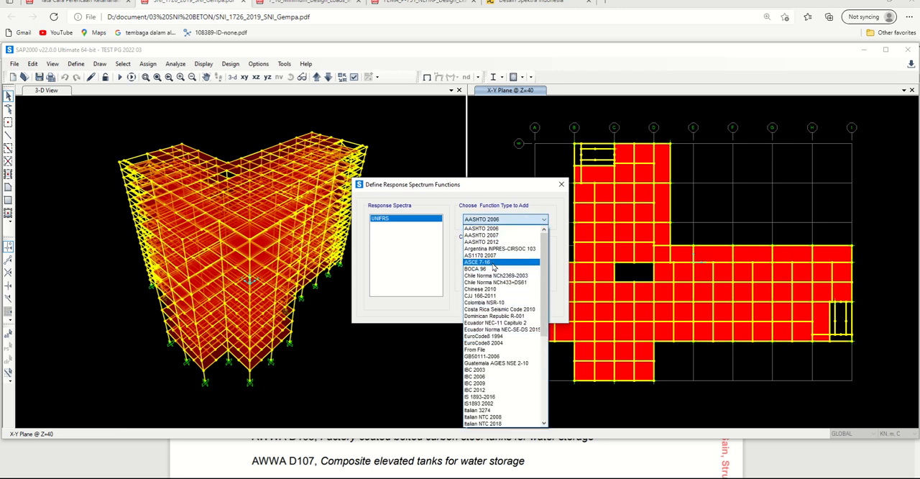
left_click(494, 262)
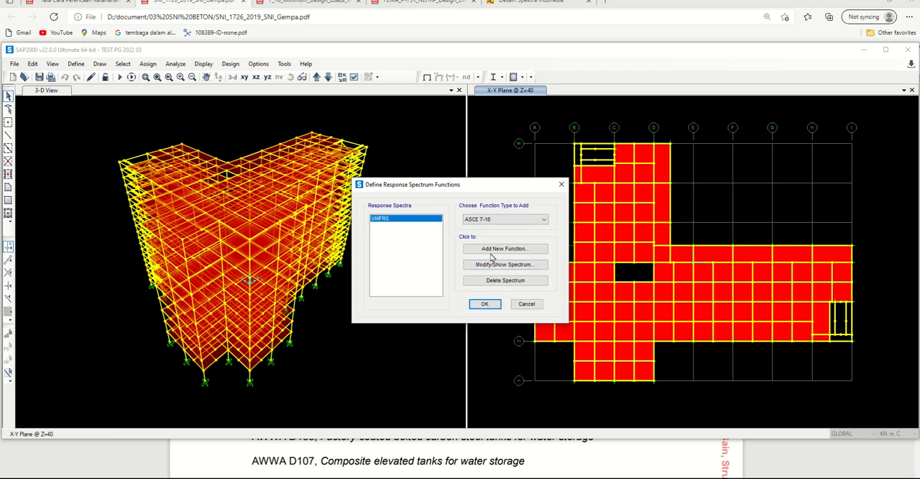
left_click(493, 250)
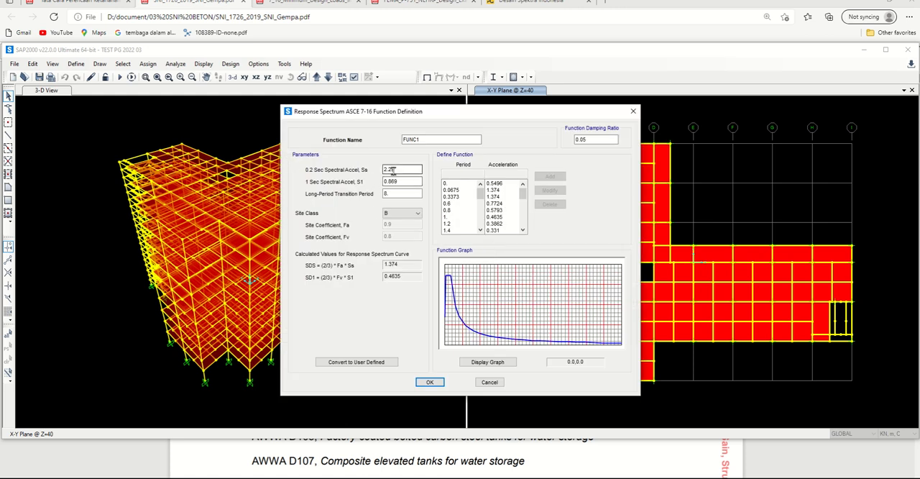
left_click(391, 171)
left_click(398, 182)
left_click(394, 194)
left_click(404, 170)
Step: Switch to the Desain Spektra Indonesia page in the browser and display the design response spectrum for the city of Yogyakarta
left_click(410, 476)
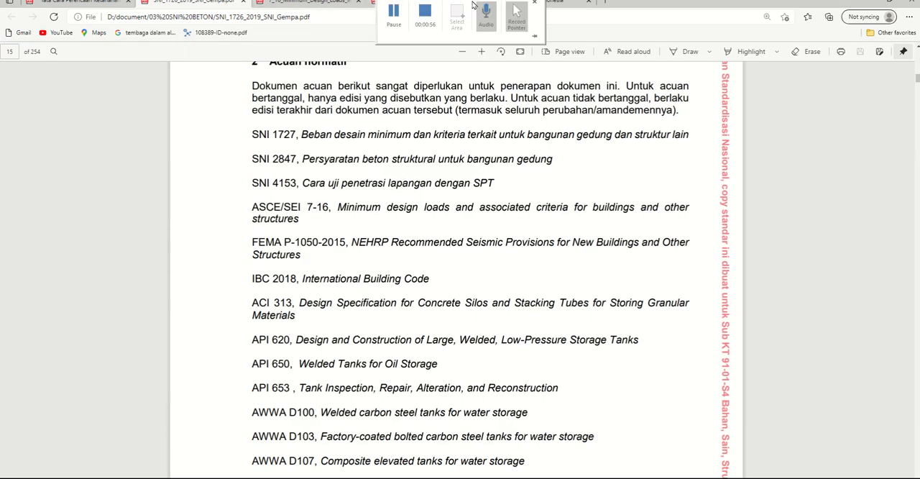
left_click(565, 4)
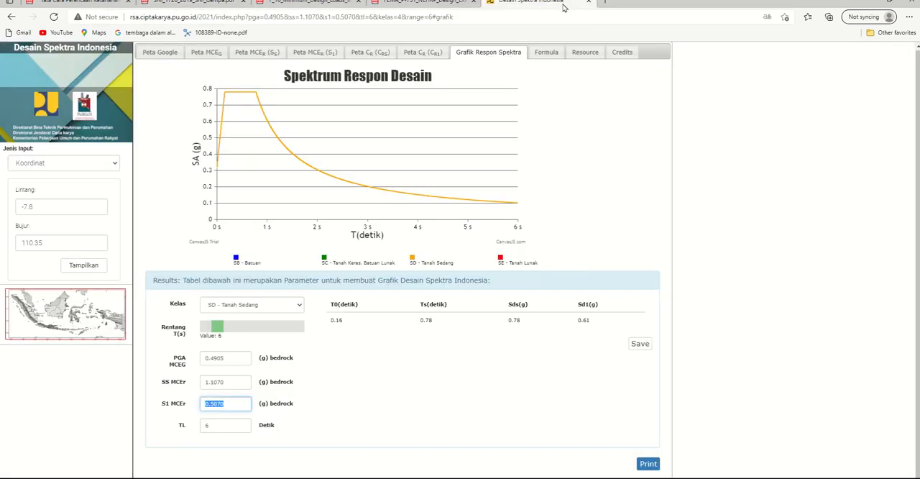
left_click(75, 168)
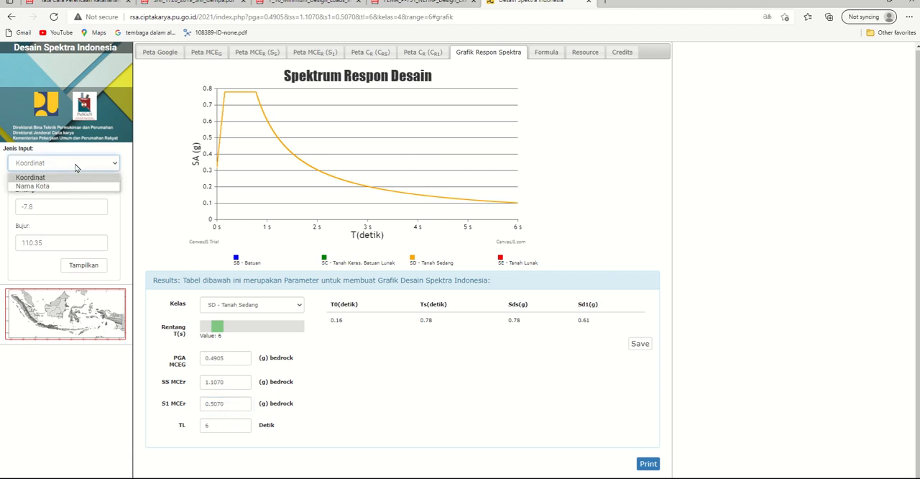
left_click(76, 186)
left_click(64, 206)
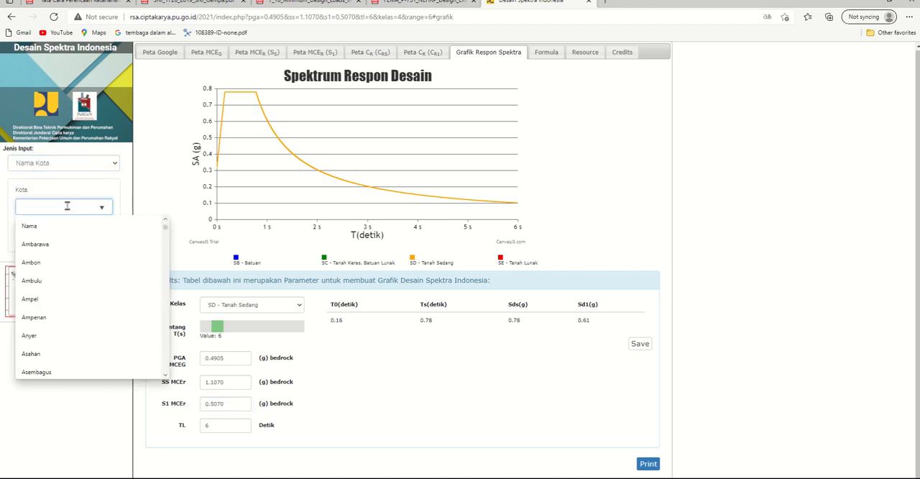
type("yyog")
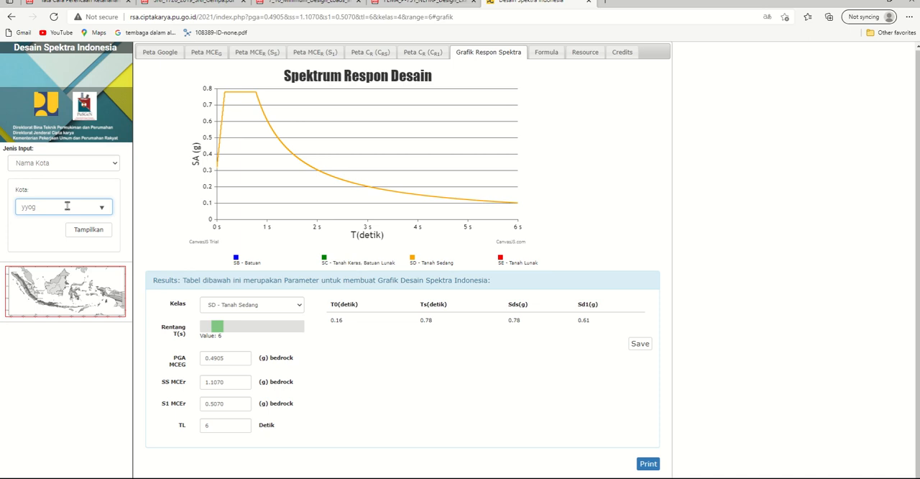
key("BackSpace")
key("BackSpace")
key("BackSpace")
type("og")
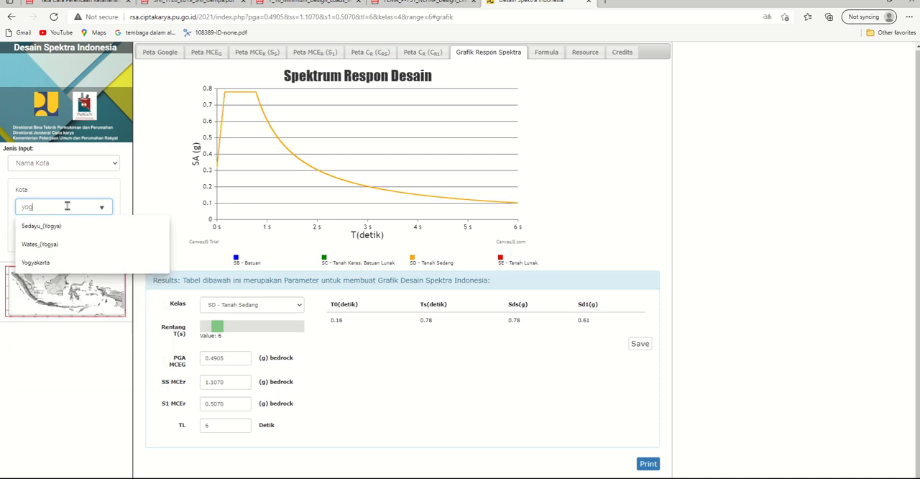
left_click(38, 263)
left_click(88, 230)
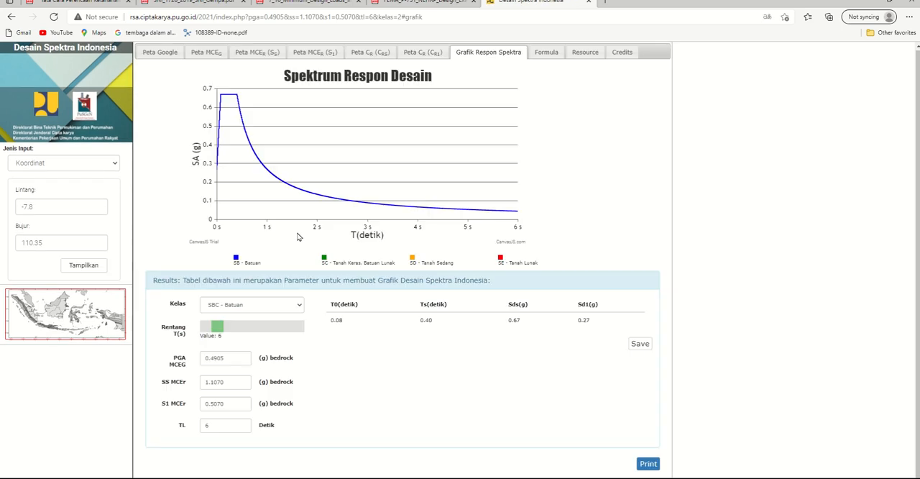
Step: Compare the design spectra of all site classes, and set the class to SD - Tanah Sedang
left_click(252, 304)
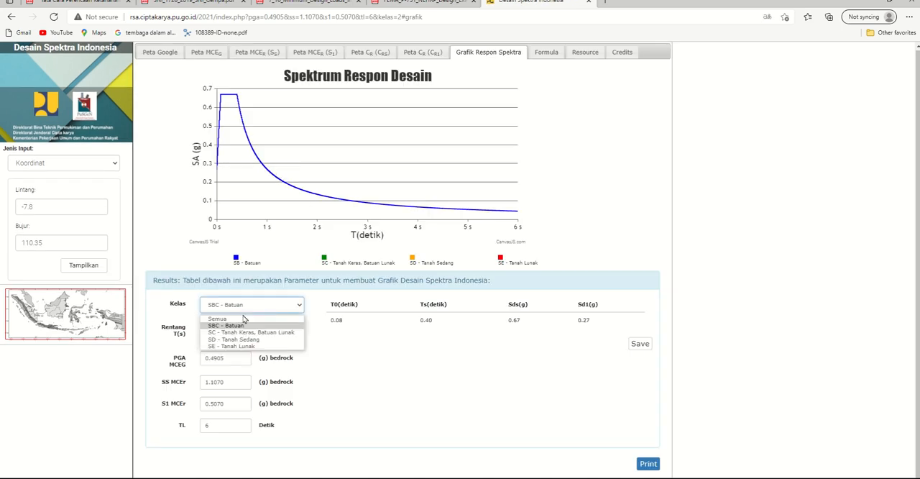
left_click(244, 325)
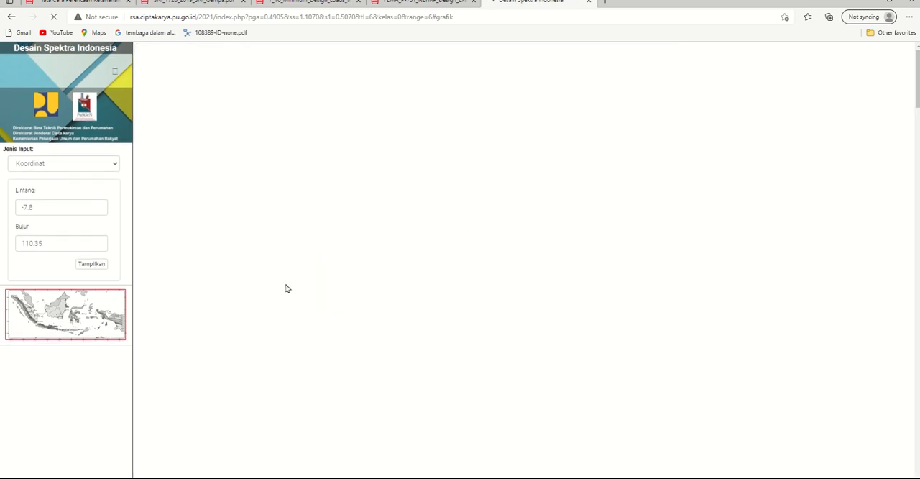
left_click(263, 307)
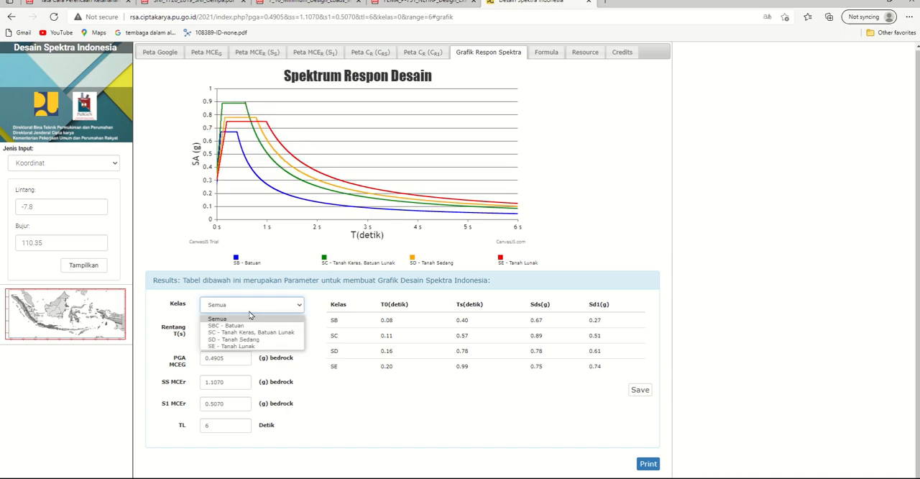
left_click(237, 339)
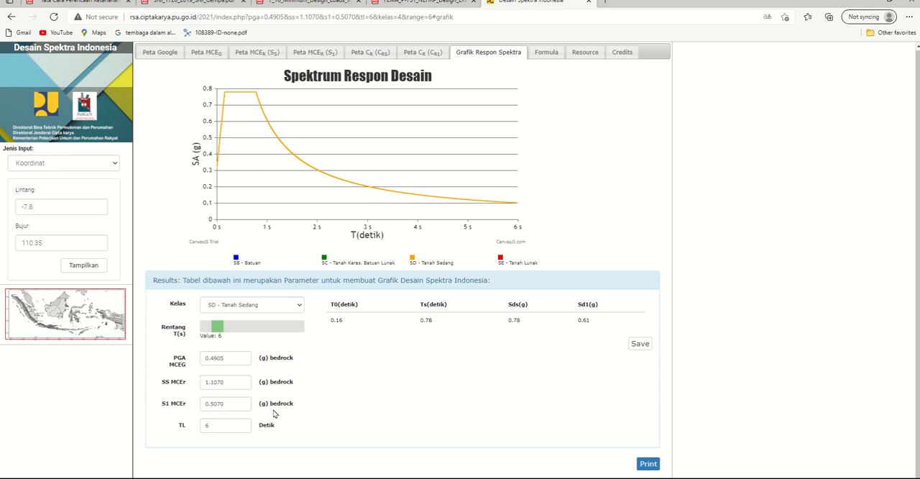
Step: Copy the SS MCEr value 1.1070 into the 0.2 Sec Spectral Accel, Ss parameter of the SAP2000 function
double_click(239, 381)
key("ctrl+c")
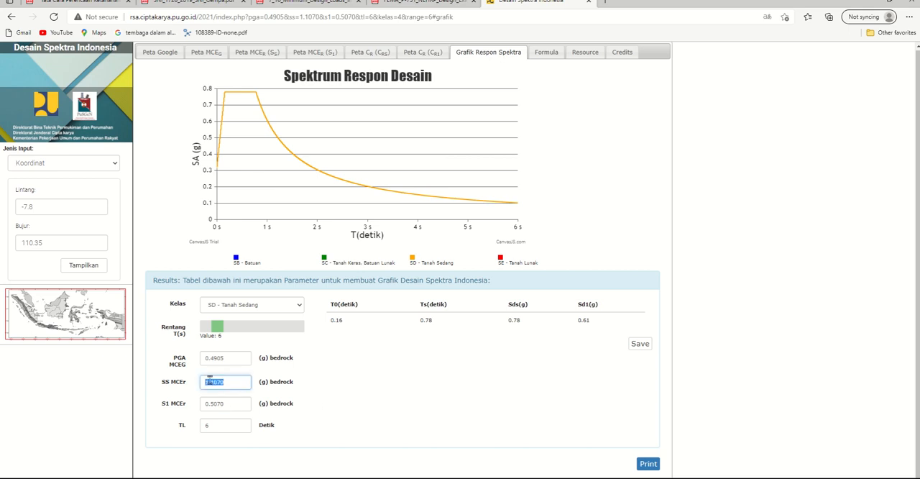
right_click(210, 378)
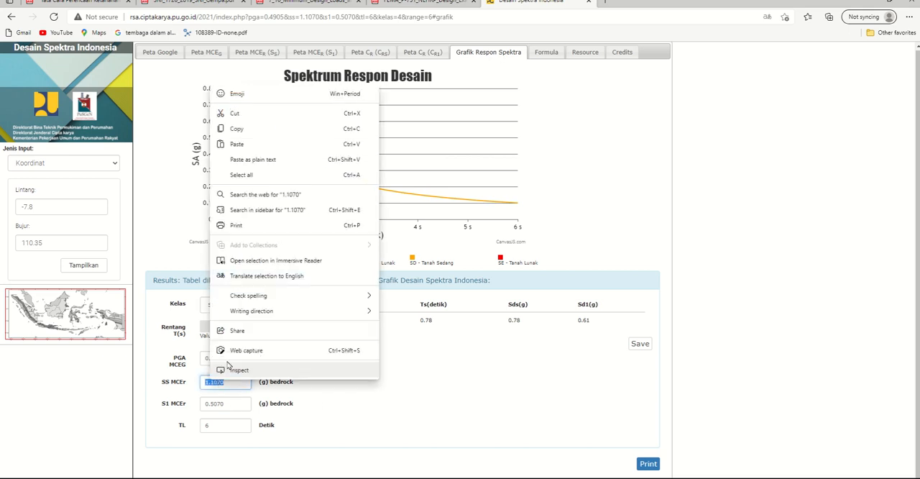
left_click(231, 129)
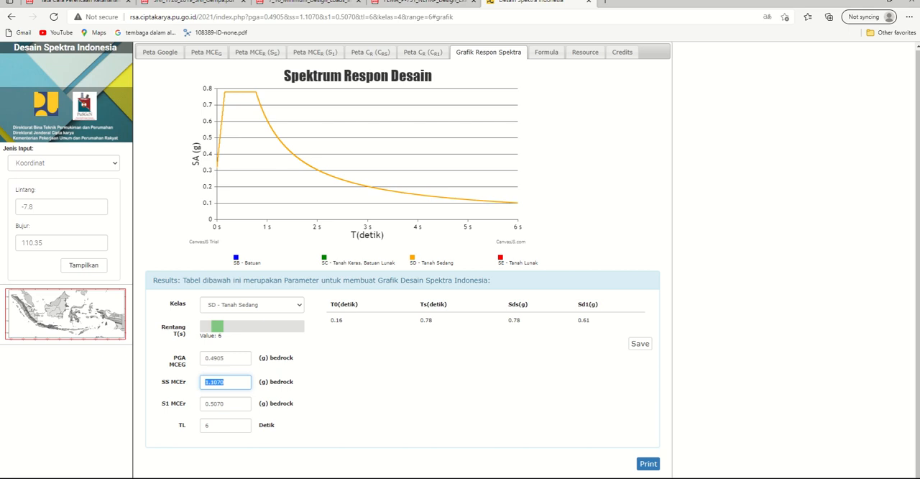
key("alt+Tab")
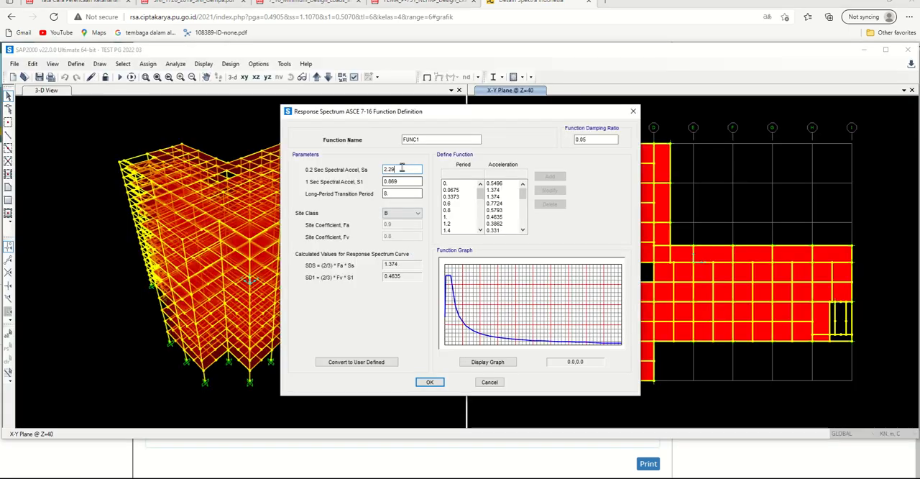
right_click(382, 169)
left_click(301, 213)
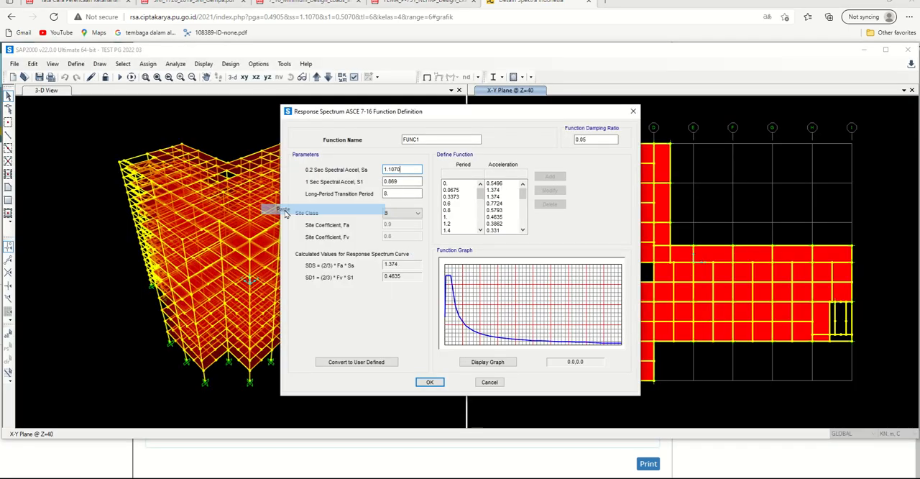
Step: Replace the 1 Sec Spectral Accel, S1 parameter in SAP2000 with the S1 MCEr value 0.5070 copied from the spectrum page
left_click_drag(396, 182, 383, 186)
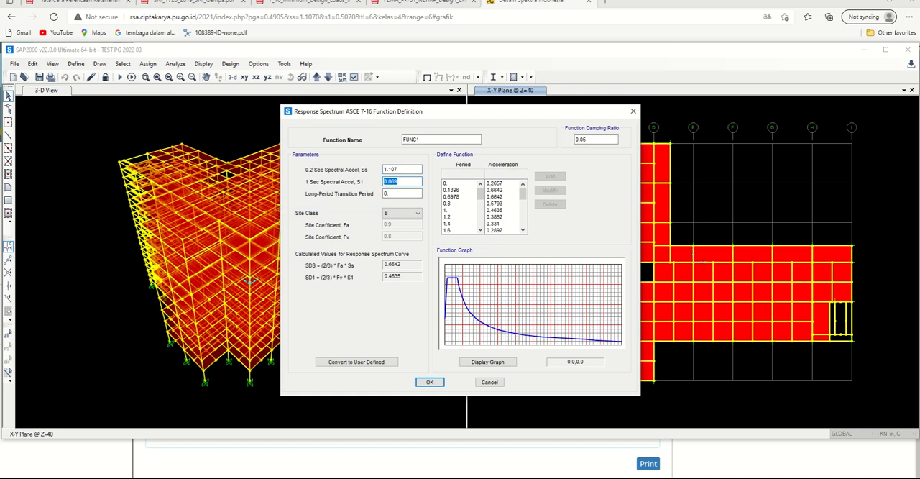
key("alt+Tab")
left_click_drag(232, 406, 205, 406)
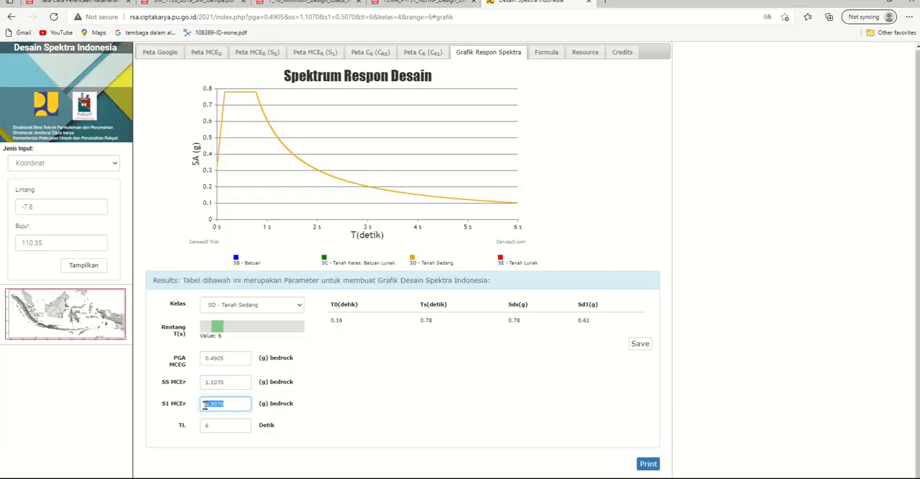
right_click(208, 404)
left_click(235, 155)
key("alt+Tab")
right_click(398, 182)
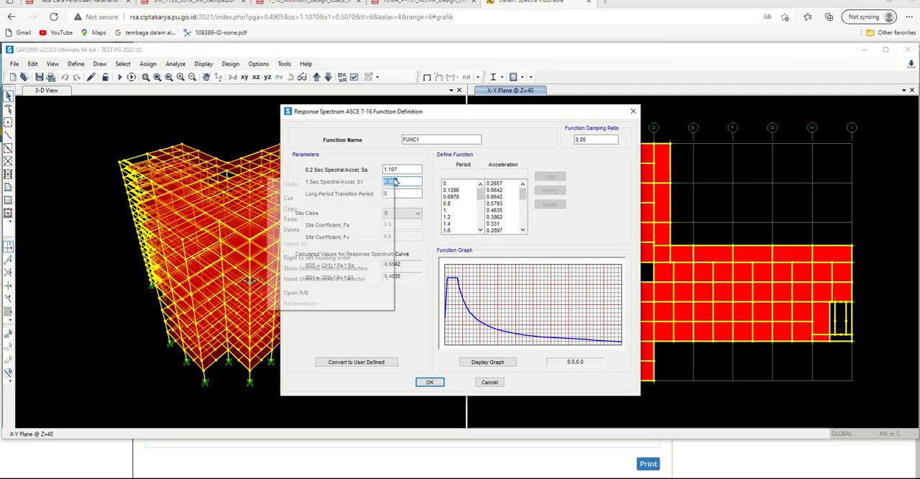
left_click(355, 220)
key("Tab")
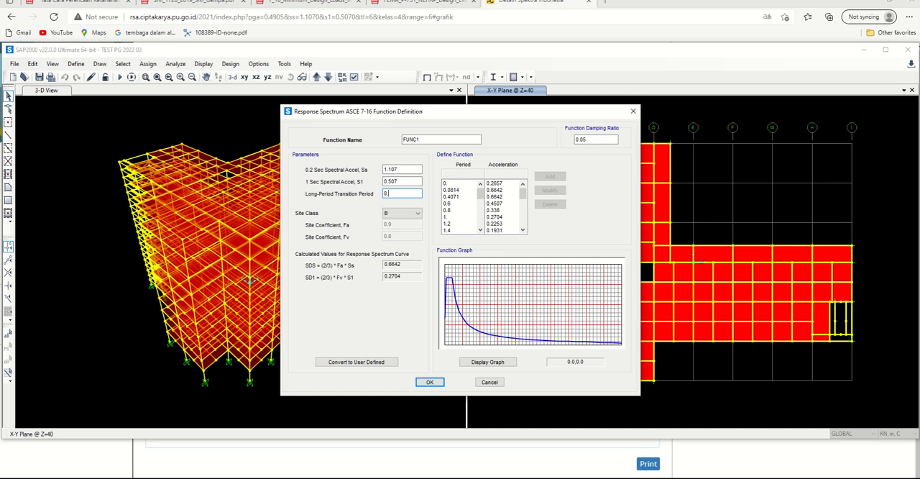
Step: Copy the TL value 6 from the spectrum page into SAP2000's Long-Period Transition Period, and set the Site Class to D
key("alt+Tab")
left_click(284, 415)
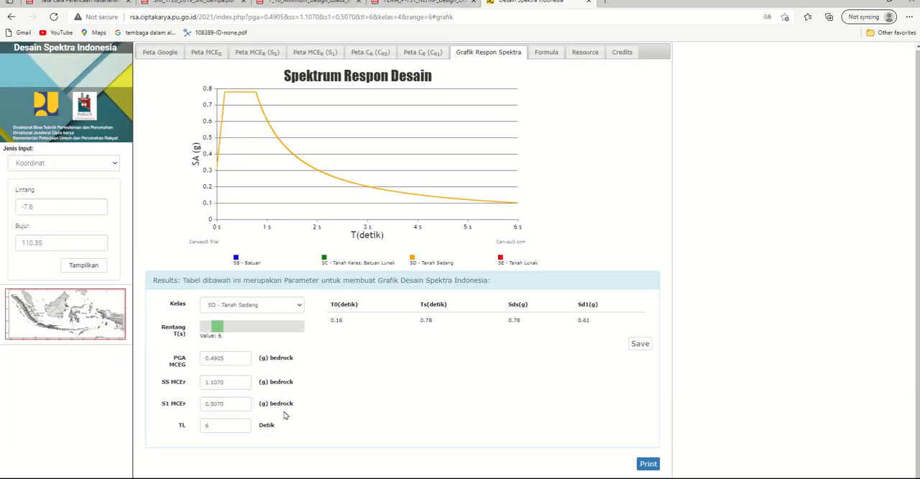
left_click(206, 425)
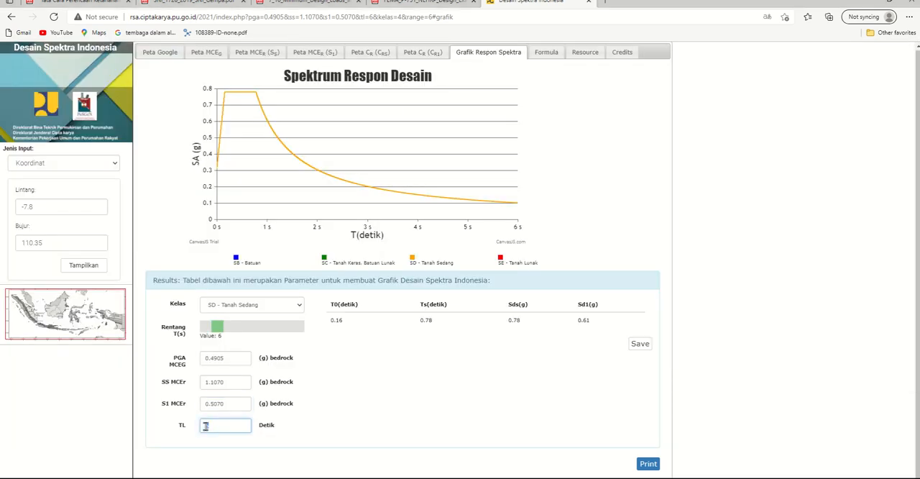
right_click(206, 425)
left_click(213, 178)
key("alt+Tab")
left_click_drag(401, 193, 372, 194)
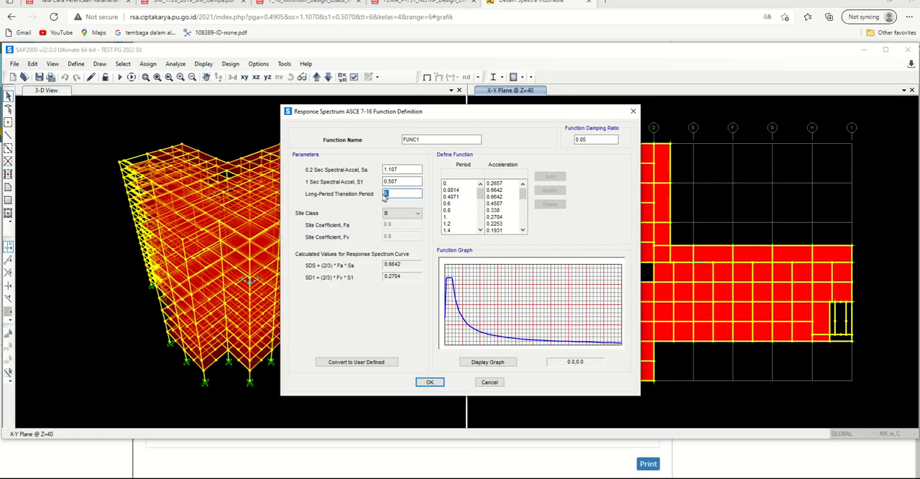
right_click(388, 193)
left_click(305, 236)
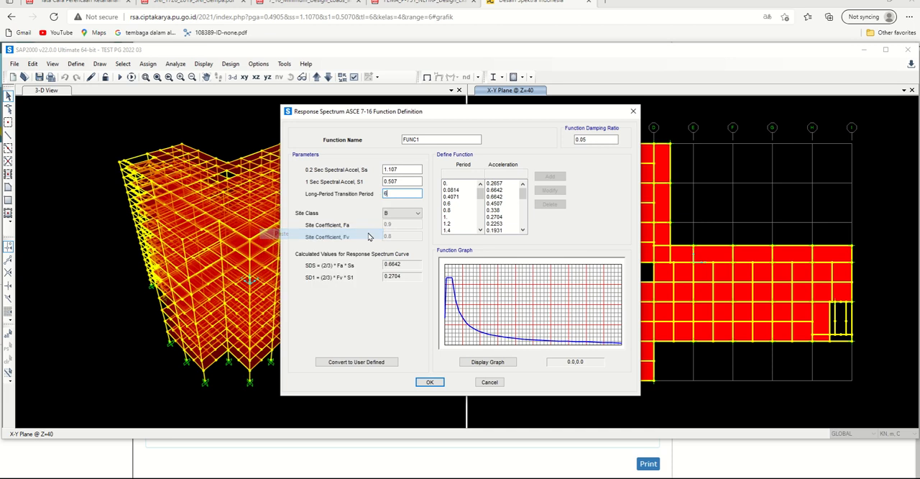
left_click(394, 213)
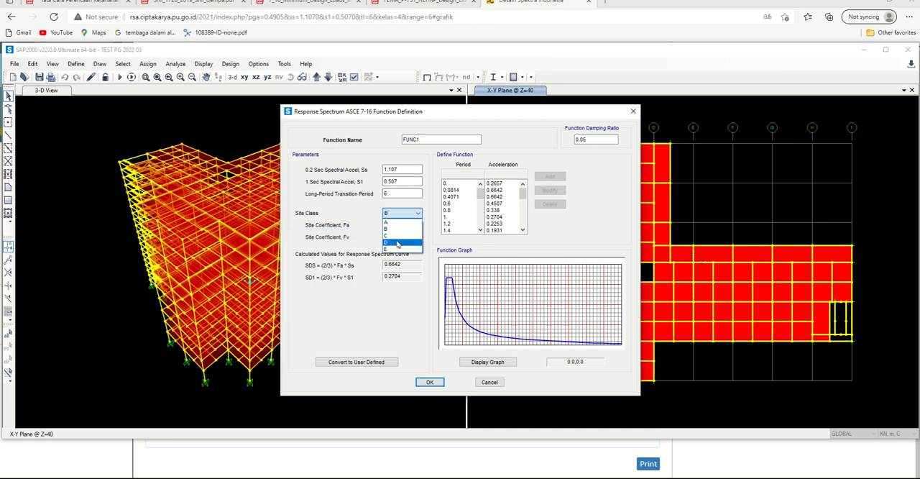
left_click(396, 244)
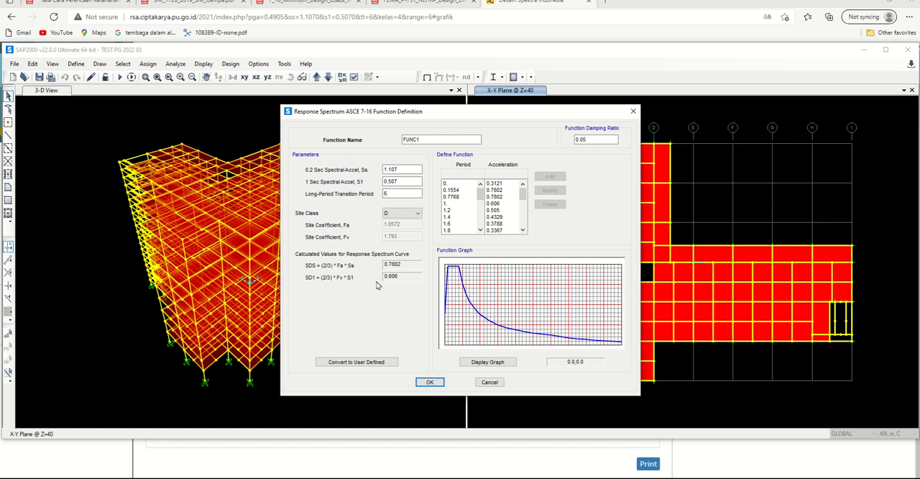
Step: Compare the Sds and Sd1 results on the Desain Spektra Indonesia page with SDS and SD1 in the SAP2000 function definition
left_click(530, 477)
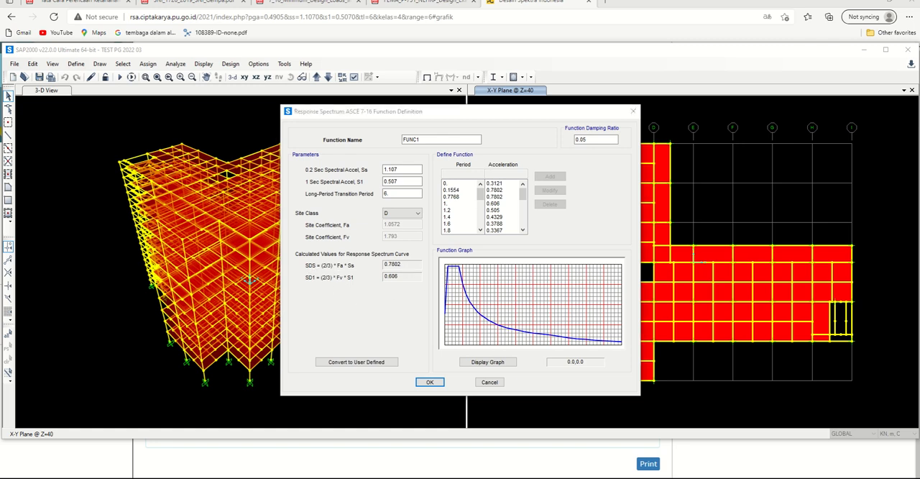
left_click(525, 331)
left_click_drag(525, 322, 494, 324)
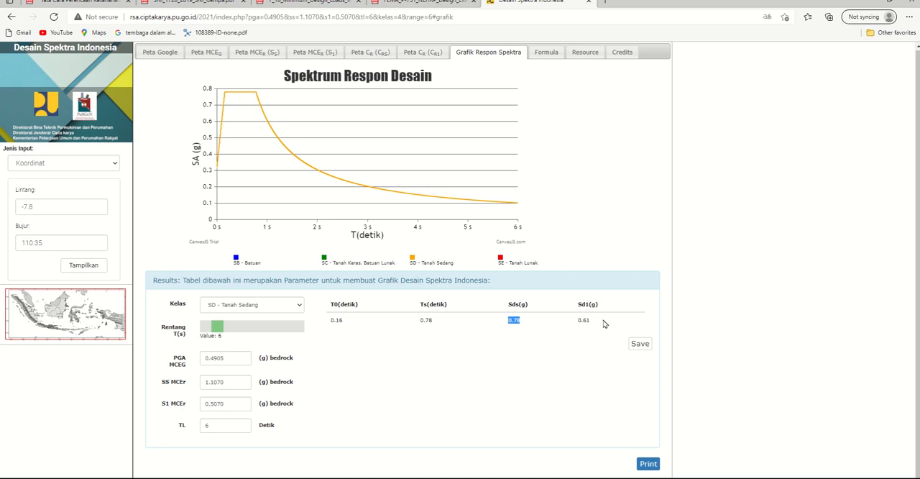
left_click_drag(602, 323, 576, 322)
key("alt+Tab")
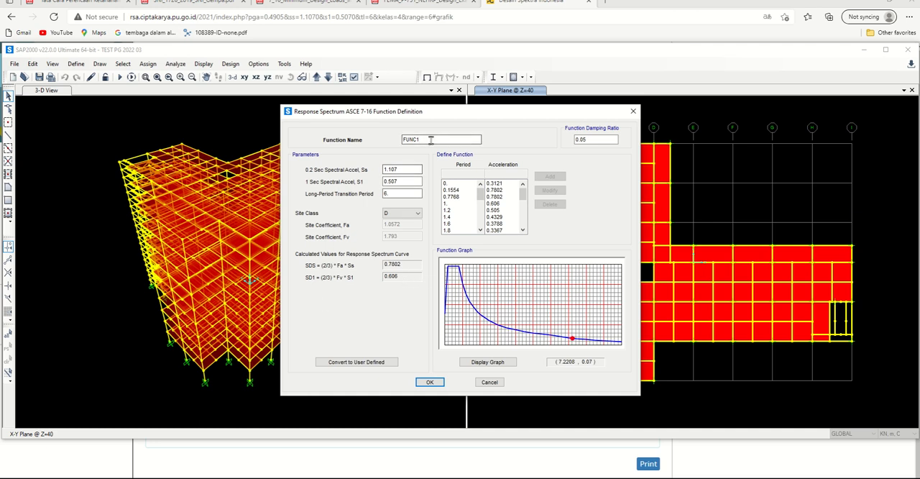
Step: Name the response spectrum function Rs Yogyakarta and accept its definition
left_click_drag(430, 139, 398, 141)
type("Rs Yogyakarta")
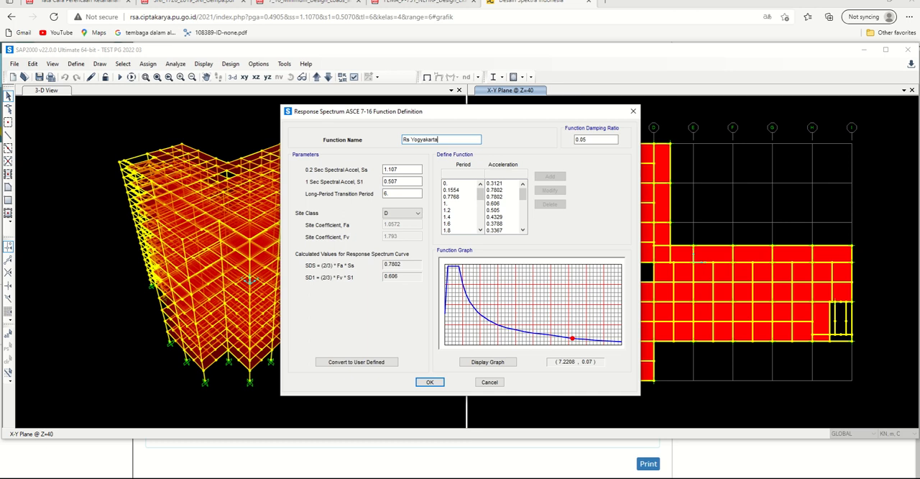
left_click(424, 384)
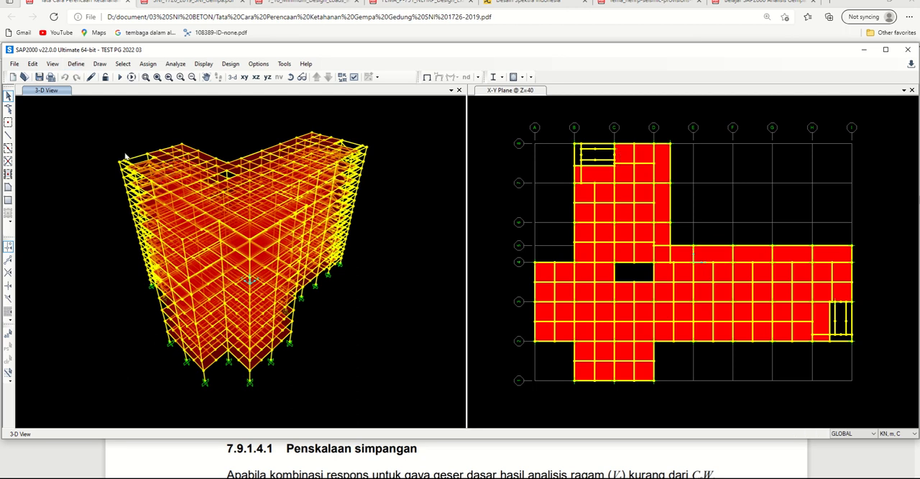
Step: Add a new load case and set its load case type to Response Spectrum
left_click(76, 63)
left_click(113, 280)
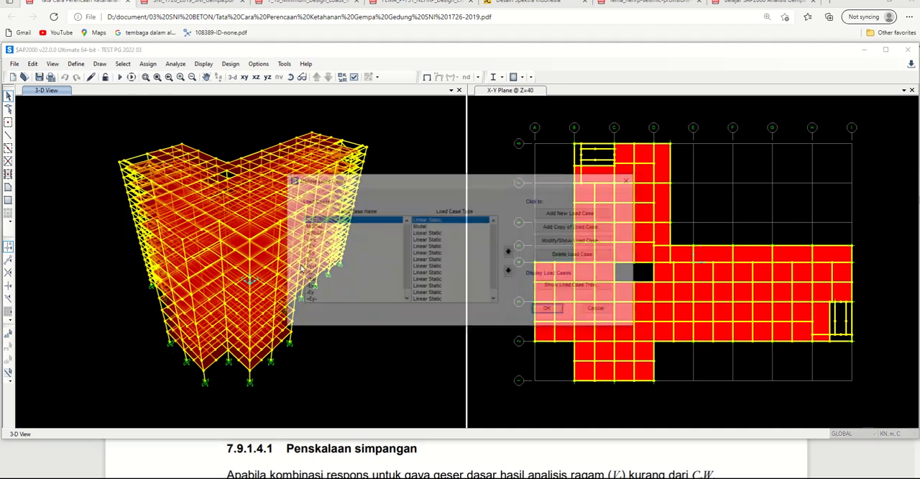
left_click(561, 213)
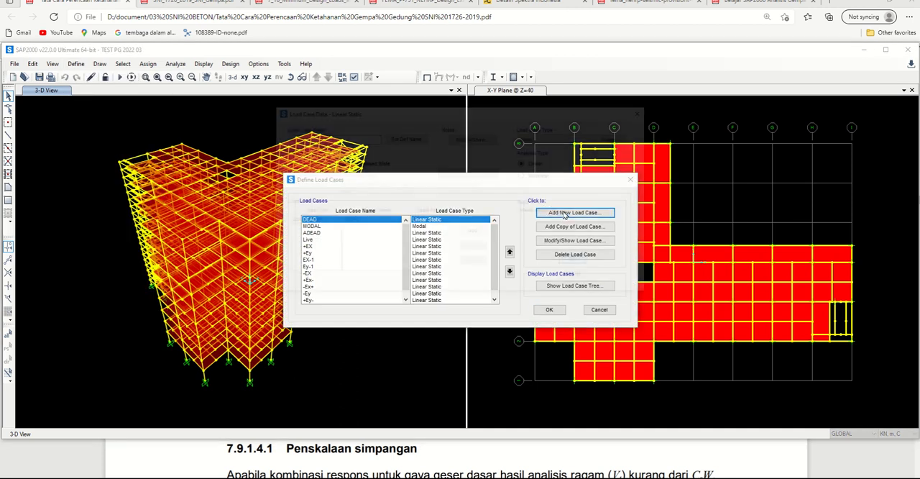
left_click(540, 138)
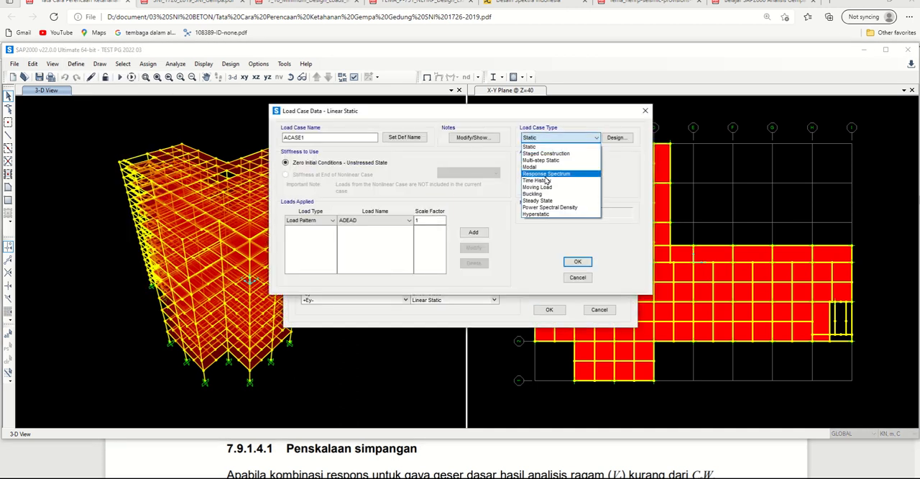
left_click(546, 174)
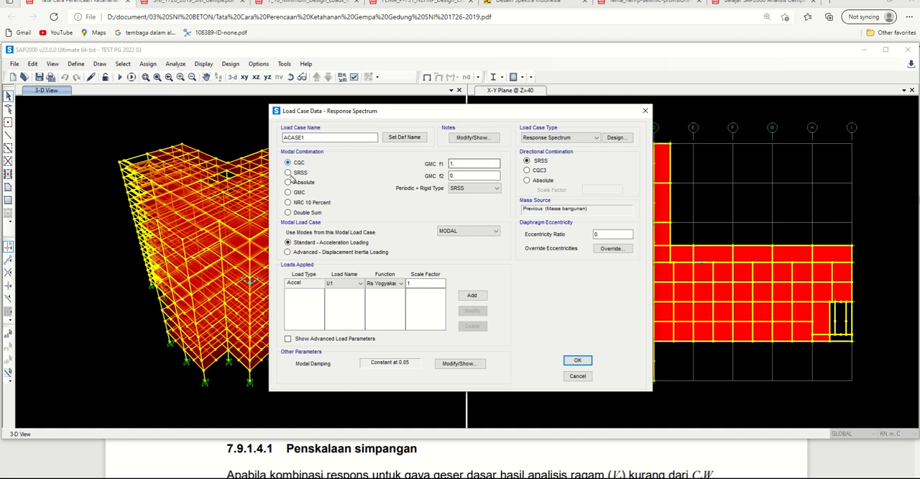
Step: Name the response spectrum load case ExRS and choose U1 as the load name of its applied acceleration
left_click(294, 138)
double_click(294, 138)
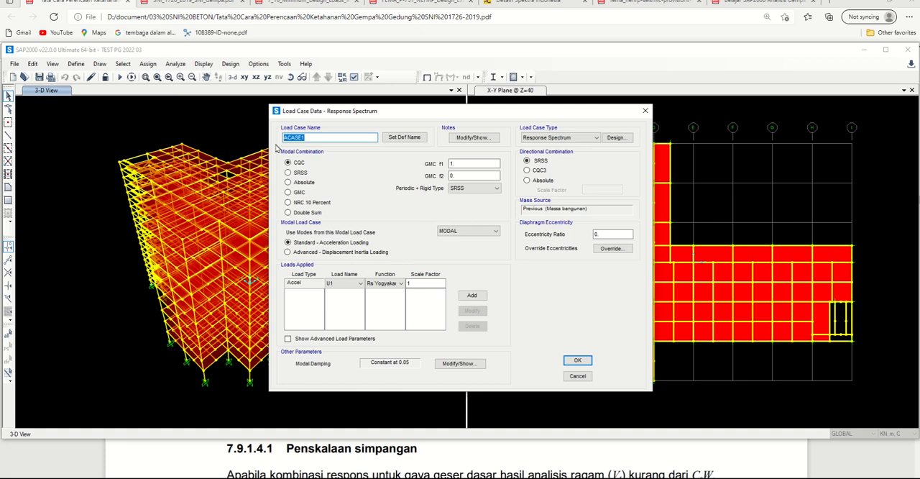
type("E")
type("xRS")
left_click(356, 286)
left_click(346, 290)
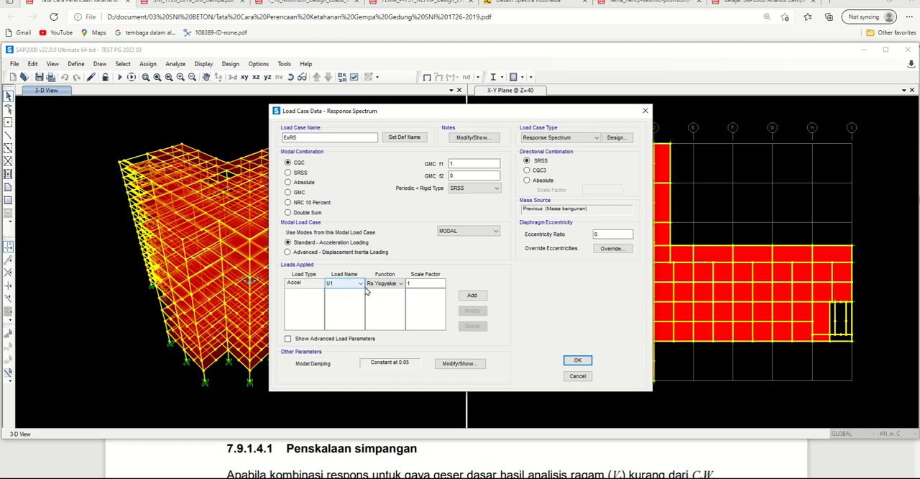
Step: Switch to the Excel workbook, cancel the pending cell copy, and examine the I/R, Cs2 and Cs1 cells for the scale factor
left_click(422, 284)
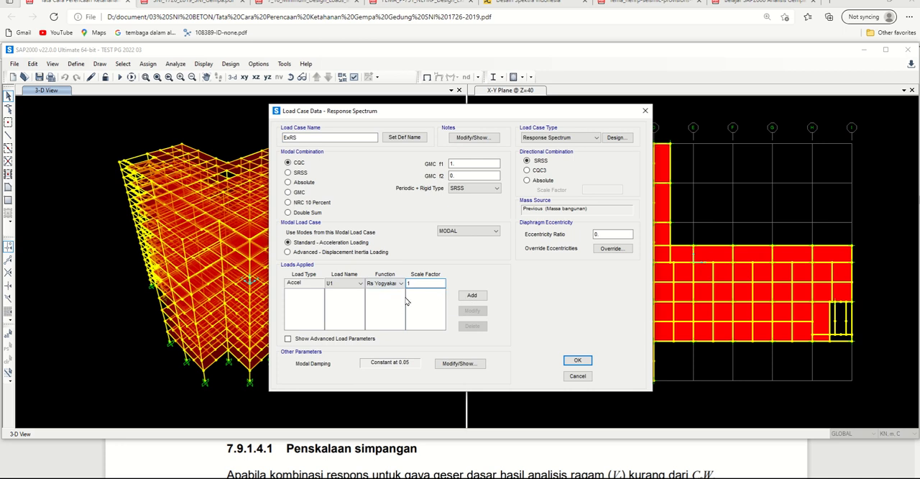
left_click(346, 477)
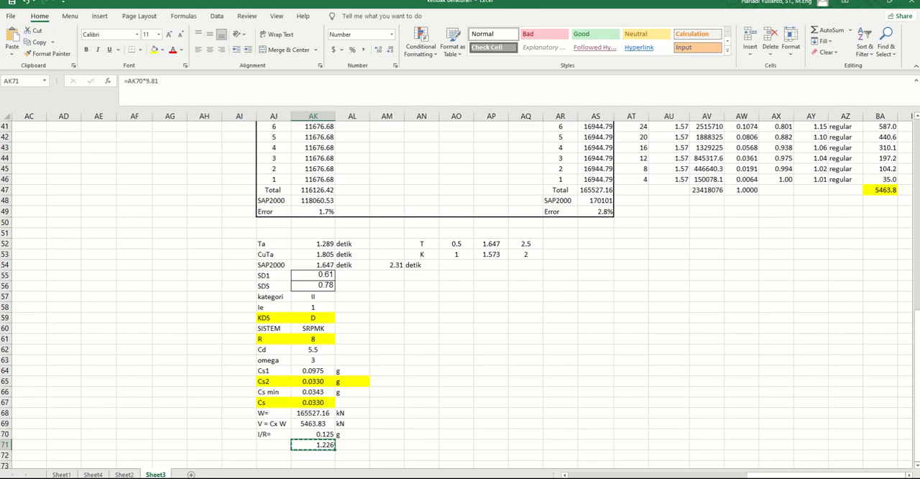
left_click(393, 398)
left_click(264, 435)
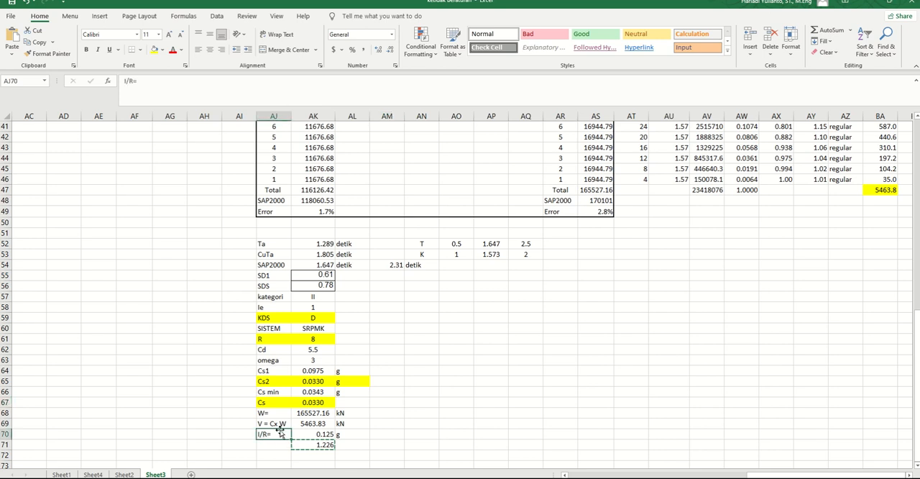
key("Escape")
left_click(312, 381)
left_click(313, 370)
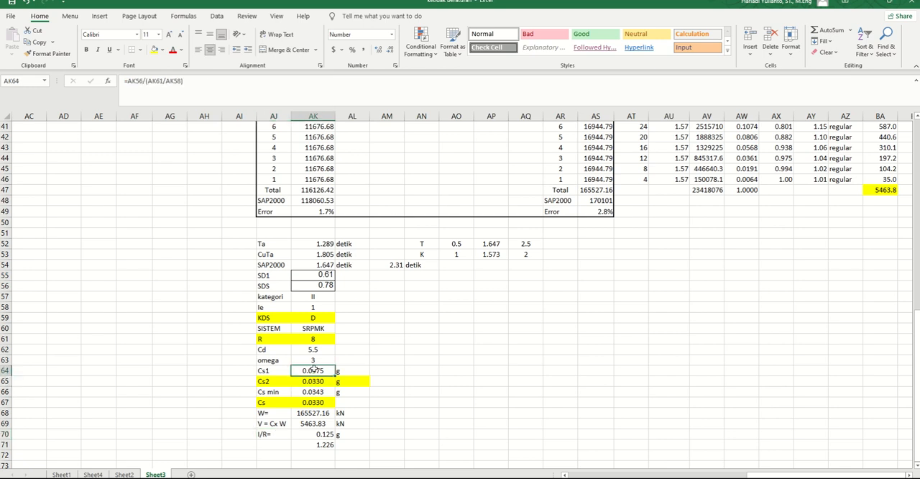
left_click(405, 443)
Step: Delete the I/R times 9.81 formula in cell AK71, and select the I/R value in AK70
left_click(314, 444)
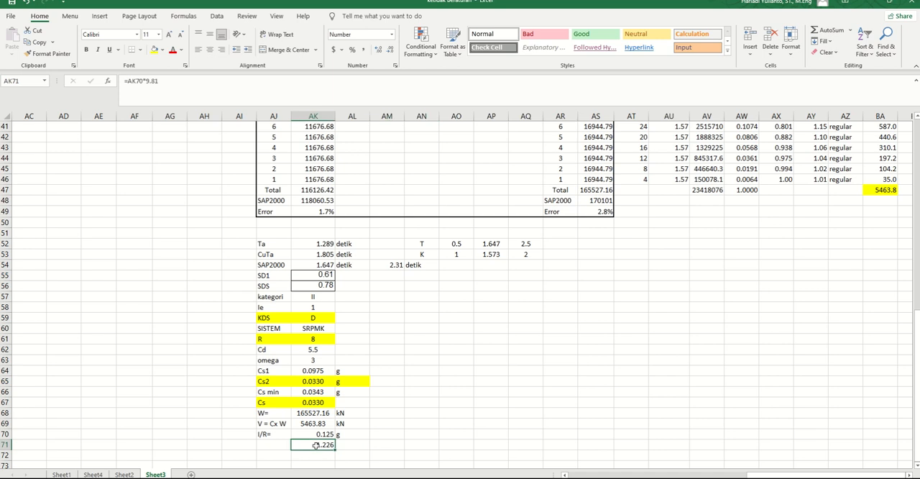
key("Delete")
left_click(272, 436)
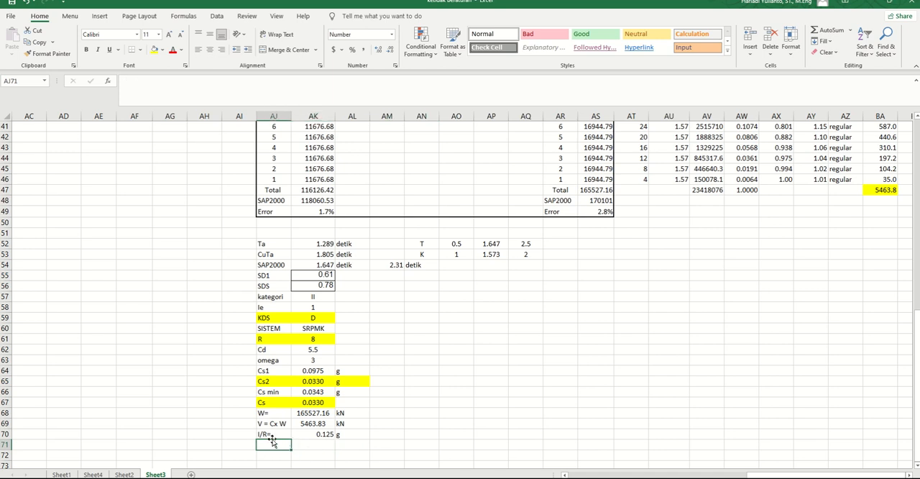
left_click(320, 434)
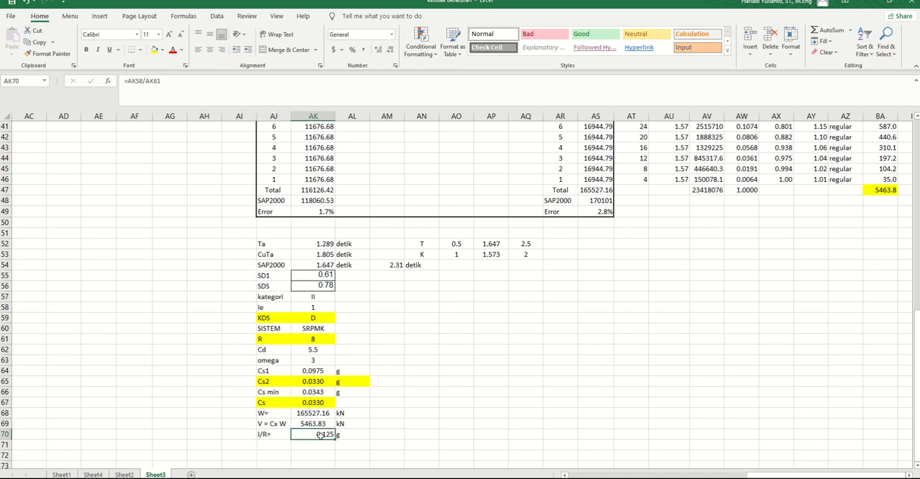
Step: Switch to the SNI 1726-2019 PDF and read in clause 7.9.1.2 how the response spectrum relates to R/Ie
key("alt+Tab")
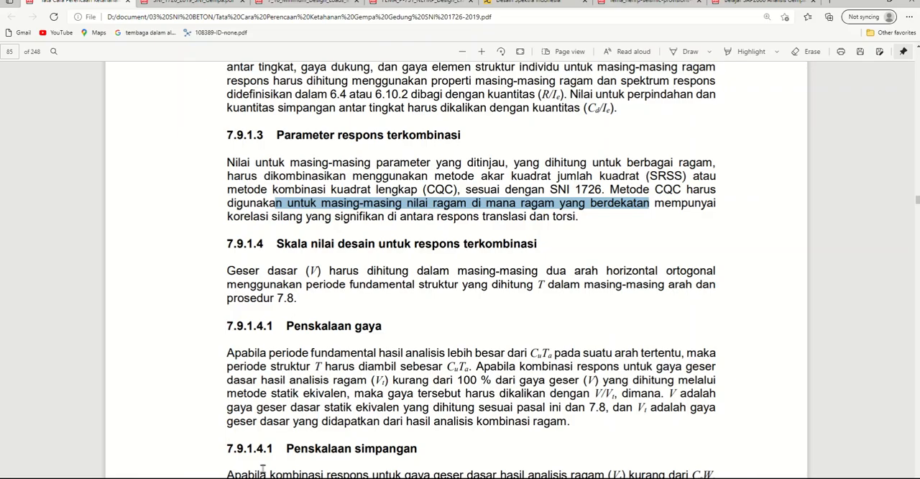
left_click(490, 238)
scroll(493, 325, "up", 3)
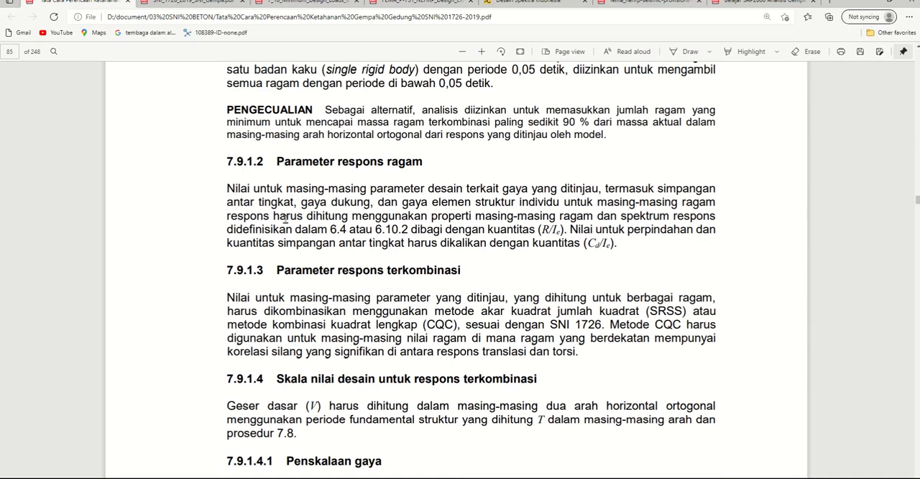
left_click_drag(624, 216, 706, 227)
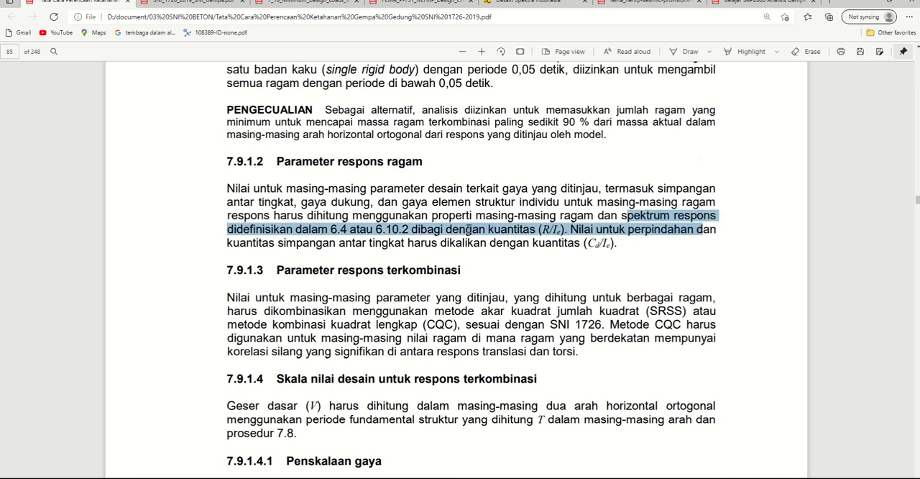
left_click_drag(536, 228, 565, 232)
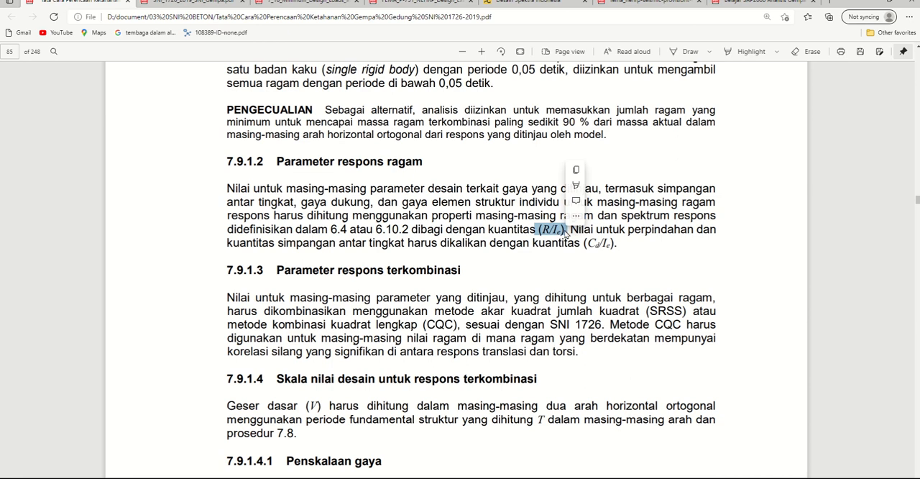
left_click(432, 230)
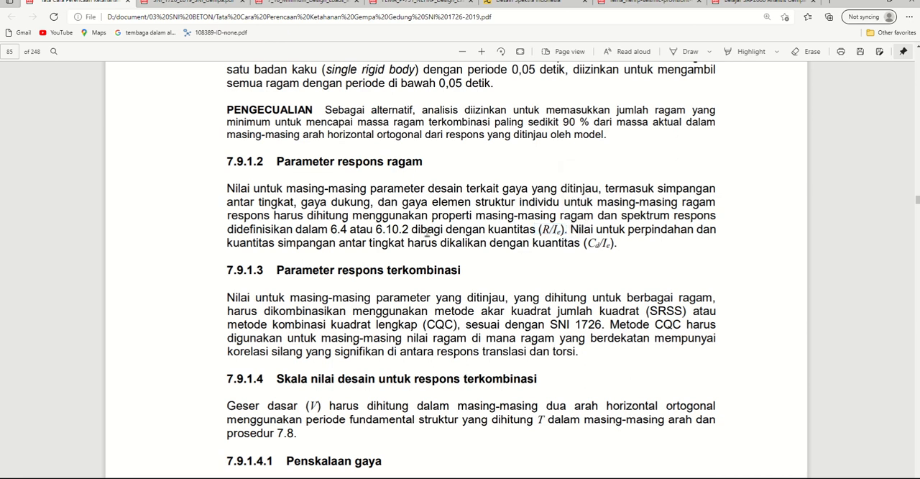
double_click(427, 230)
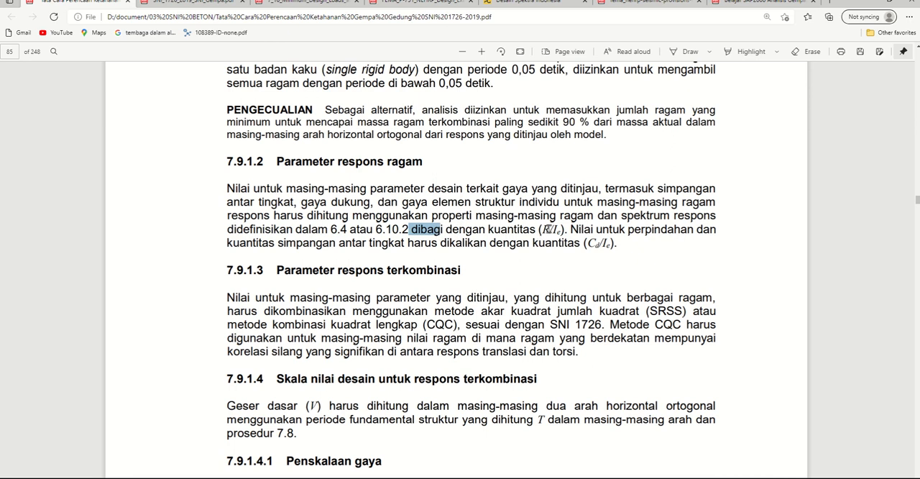
double_click(547, 229)
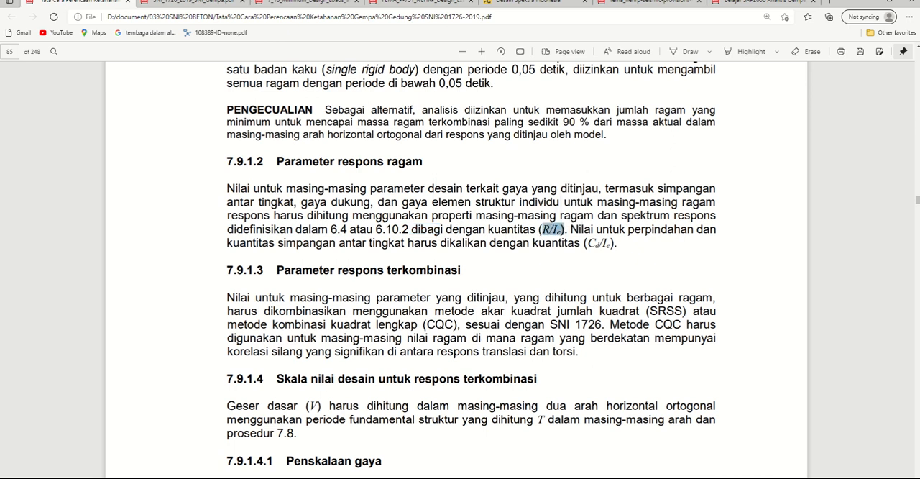
Step: Return to the Excel workbook and inspect the I/R label in AJ70 and its formula in AK70
key("alt+Tab")
left_click(350, 393)
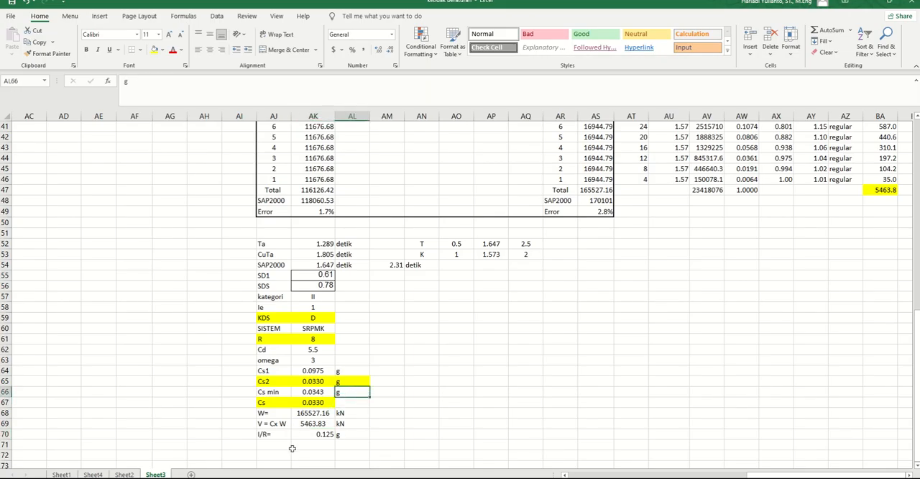
left_click(270, 435)
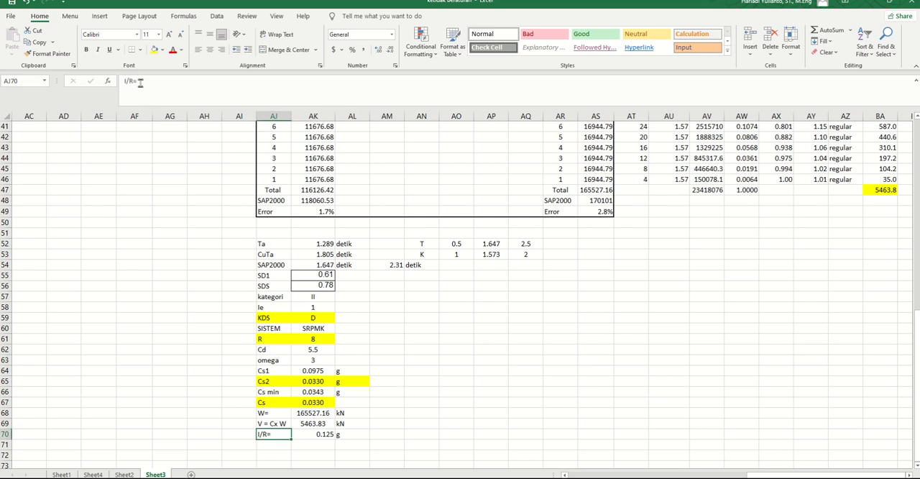
left_click(324, 435)
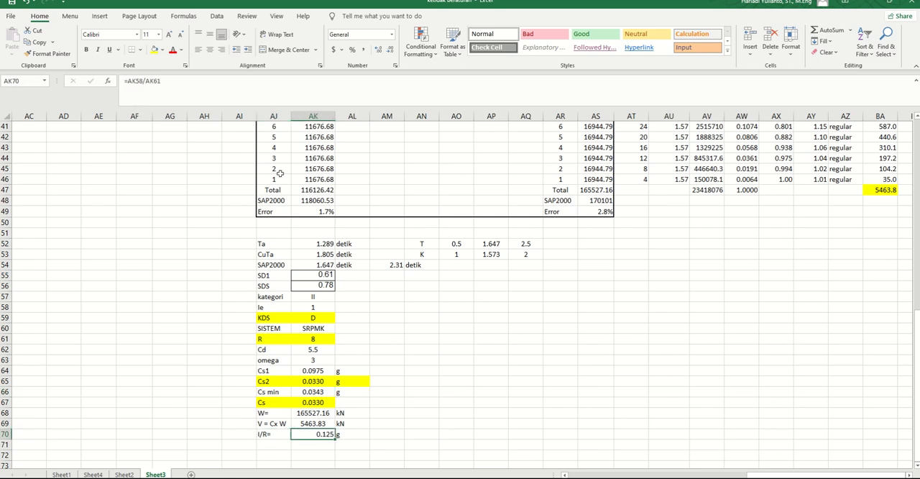
Step: Re-enter the I/R formula in AK70 as =AK58/AK61, dividing the importance factor Ie by R
left_click_drag(162, 81, 121, 82)
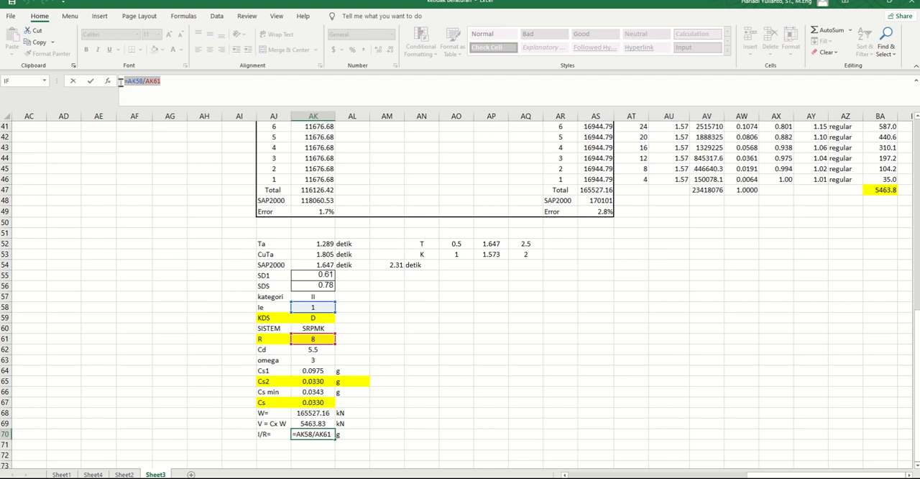
type("=")
left_click(312, 307)
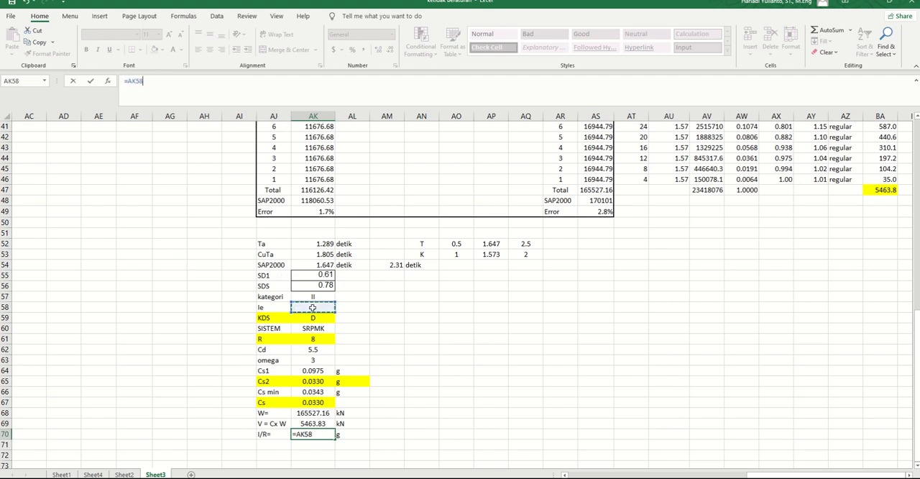
type("/")
left_click(314, 339)
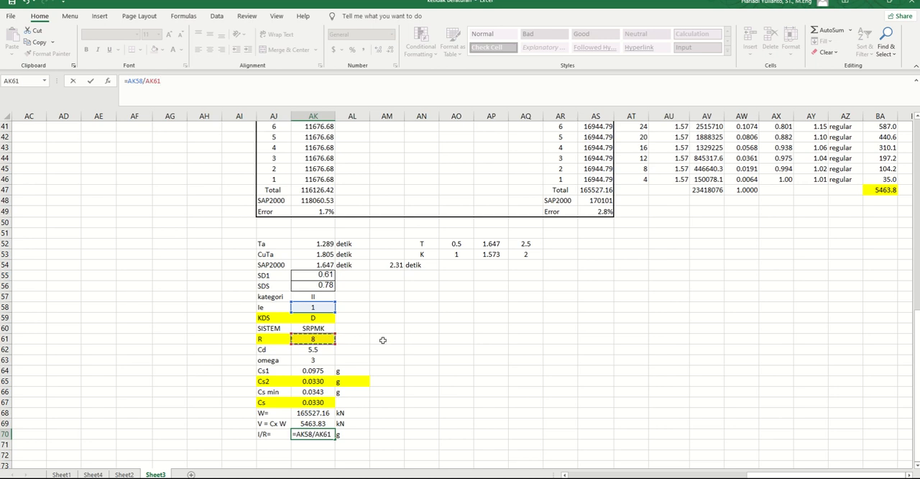
key("Return")
Step: Inspect the I/R label in AJ70, its g unit in AL70 and the empty cells below them
scroll(402, 350, "down", 4)
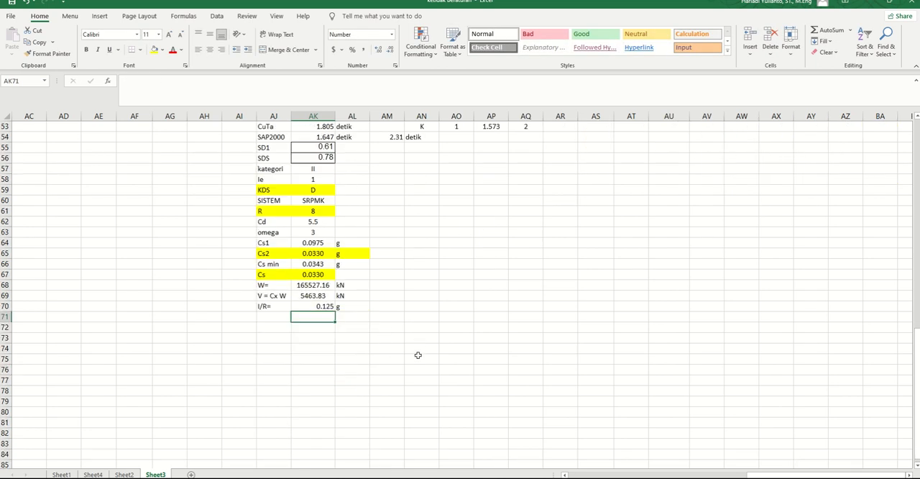
left_click(345, 306)
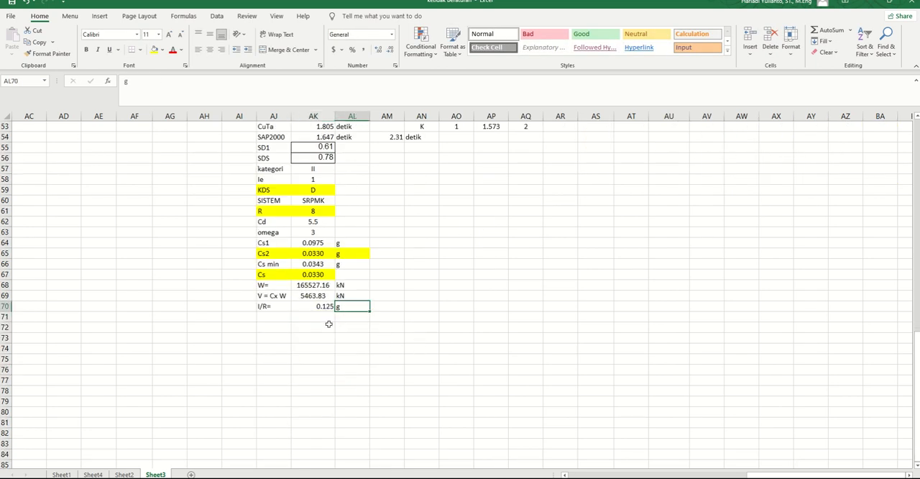
left_click(278, 307)
left_click(347, 308)
left_click(351, 320)
left_click(329, 318)
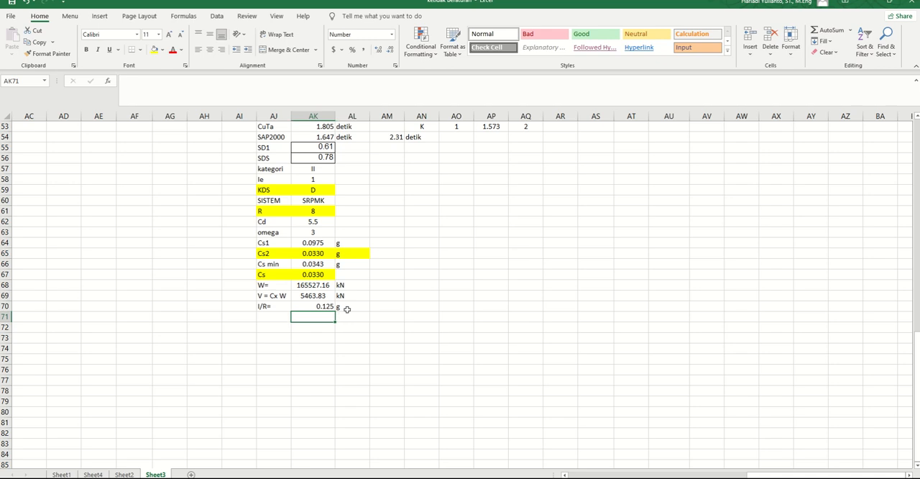
left_click(347, 308)
Step: Enter the formula =AK70*9.81 in AK71 to convert the I/R factor from g
left_click(314, 316)
type("=")
key("Up")
type("*9")
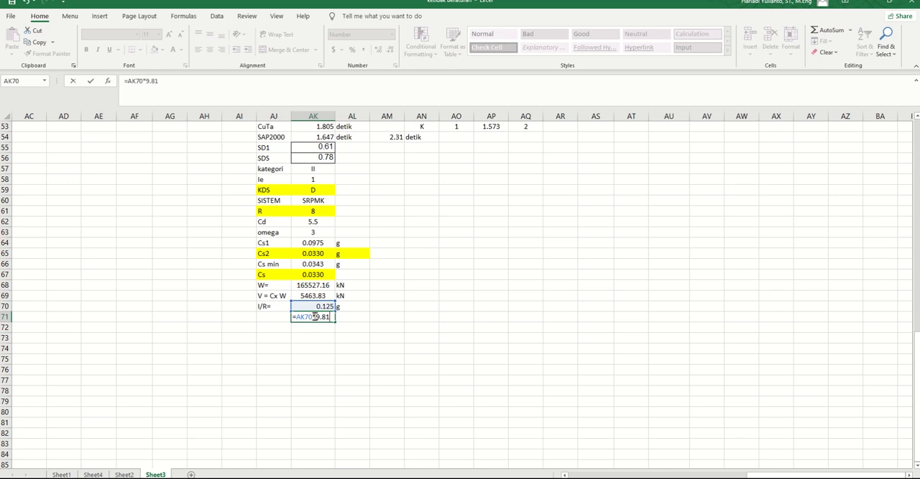
type(".81")
key("Return")
Step: Copy the AK71 result, switch to SAP2000, paste it as the scale factor of ExRS's U1 acceleration load, and add that load
left_click(322, 318)
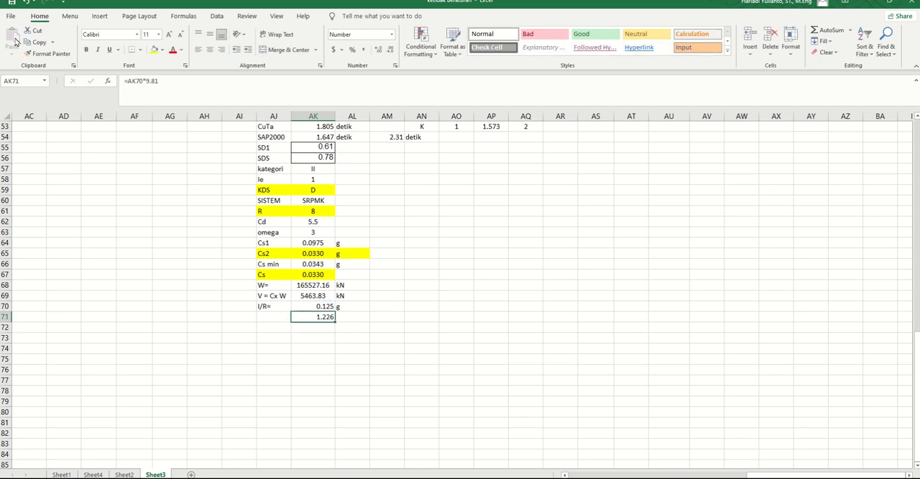
left_click(37, 43)
left_click(420, 477)
left_click_drag(432, 284, 403, 284)
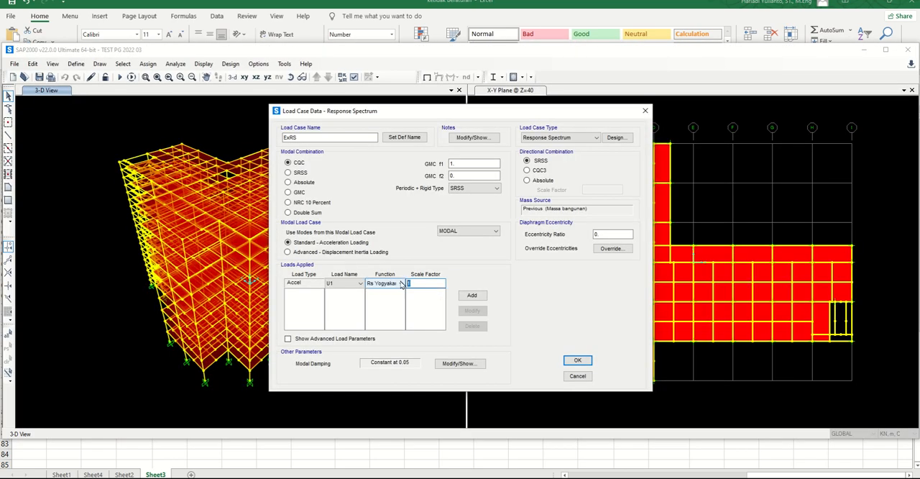
key("ctrl+v")
left_click(466, 299)
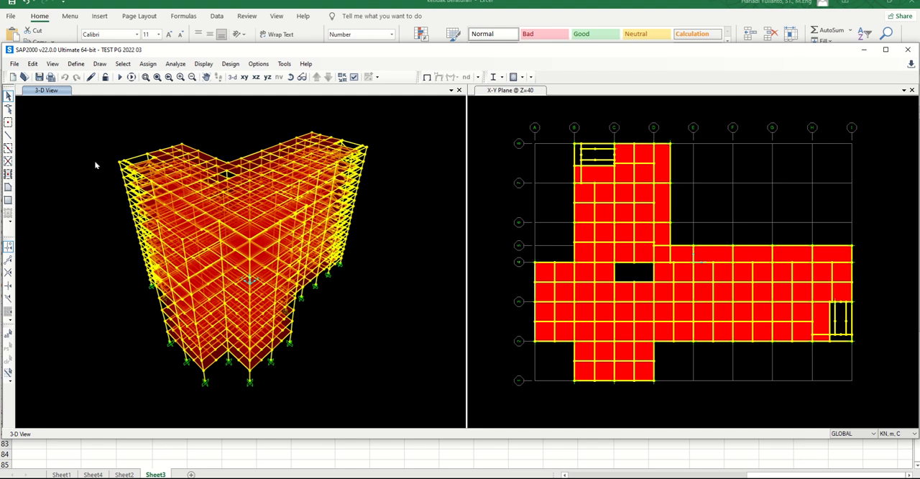
Step: Open the MODAL load case for editing and clear its maximum number of modes
left_click(76, 63)
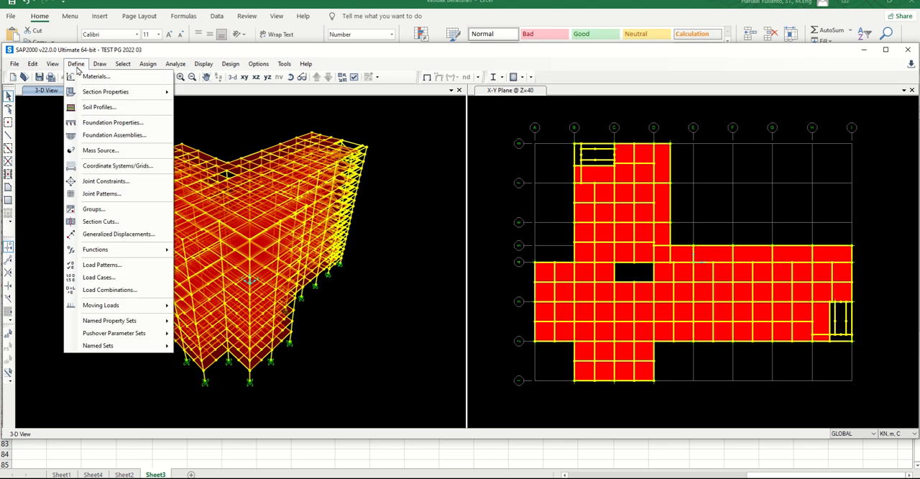
left_click(107, 278)
left_click(312, 227)
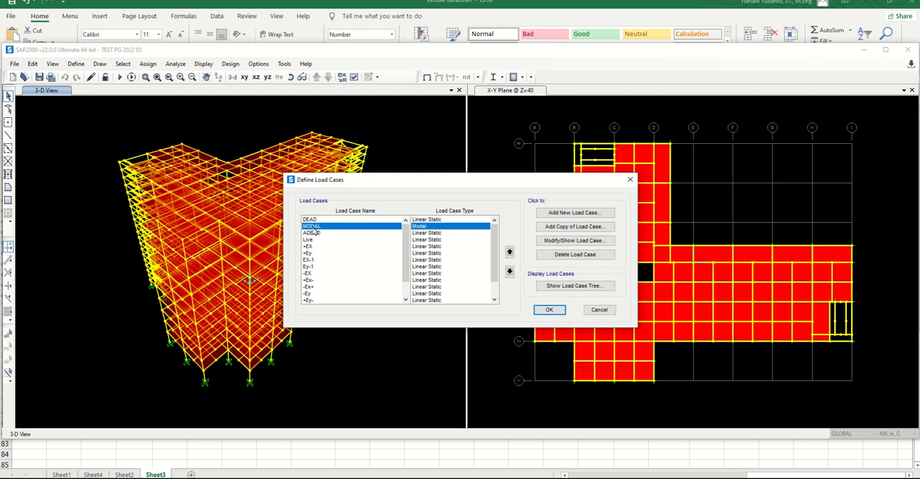
left_click(555, 241)
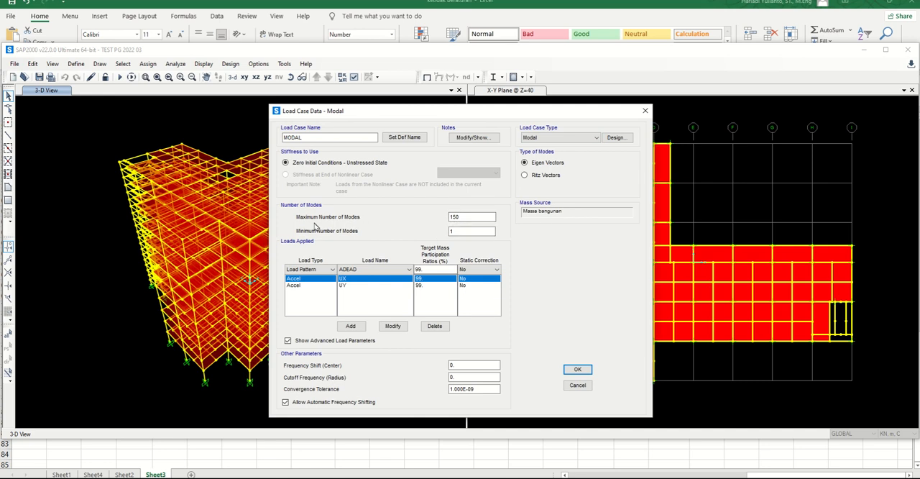
double_click(476, 216)
key("BackSpace")
Step: Switch to the browser, look through the seismic references, and read the number-of-modes guidance below Gambar 4.14 in the Belajar SAP2000 PDF
left_click(303, 477)
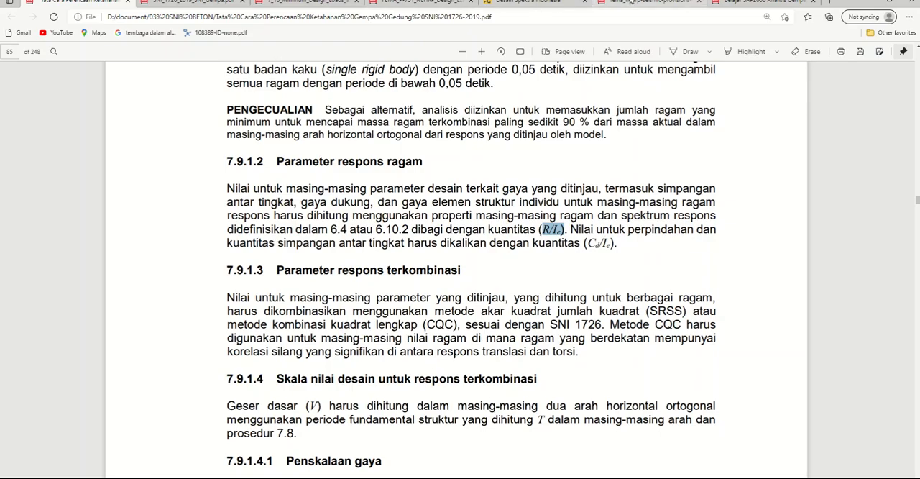
left_click(630, 2)
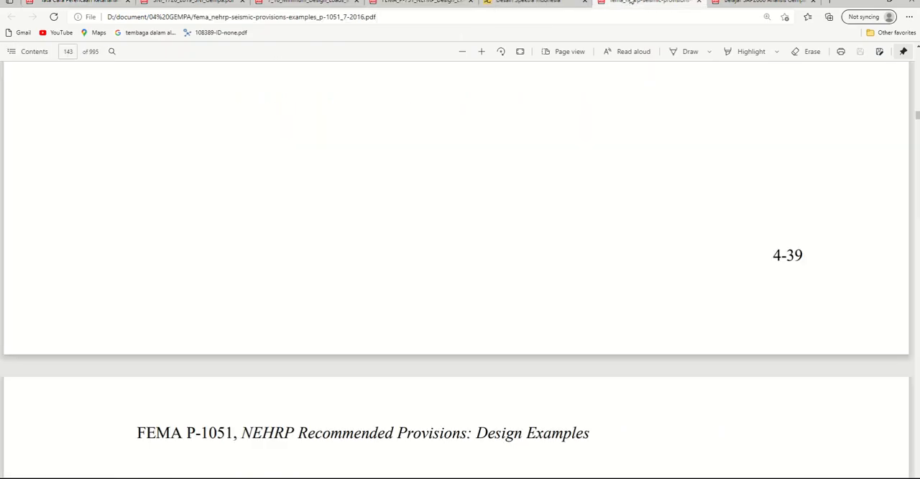
left_click(559, 3)
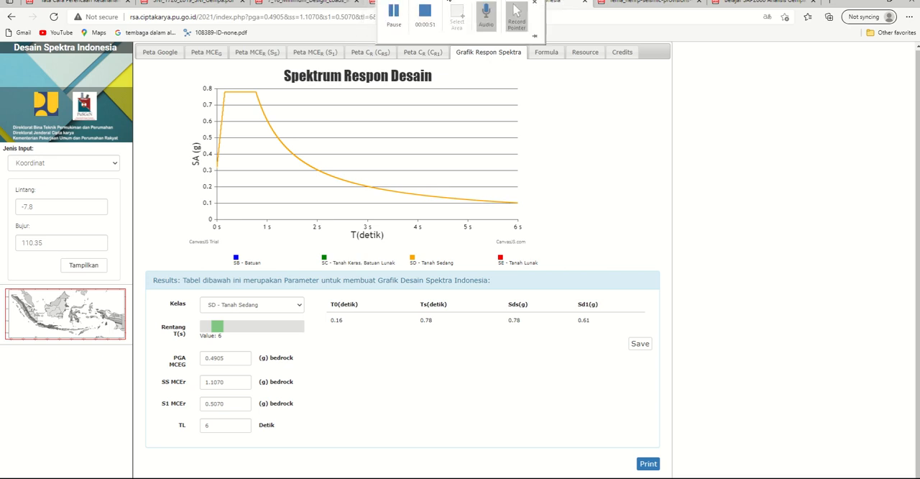
left_click(426, 3)
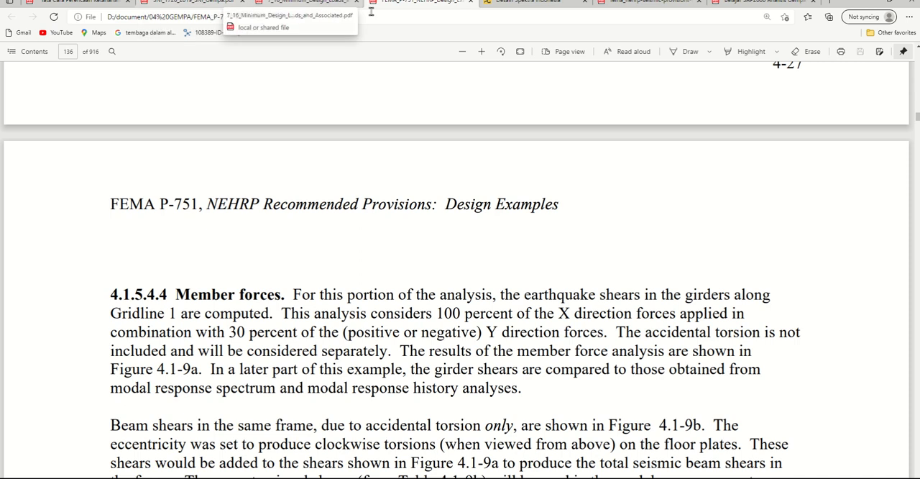
left_click(749, 4)
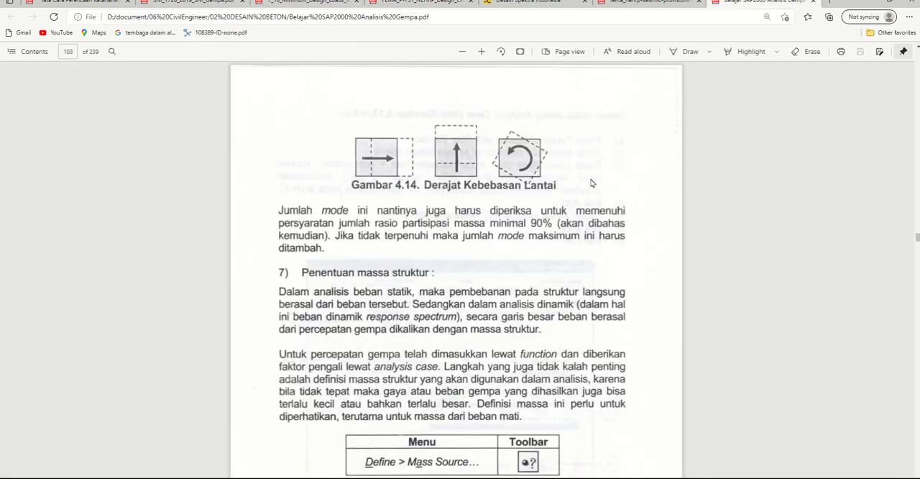
scroll(508, 150, "down", 3)
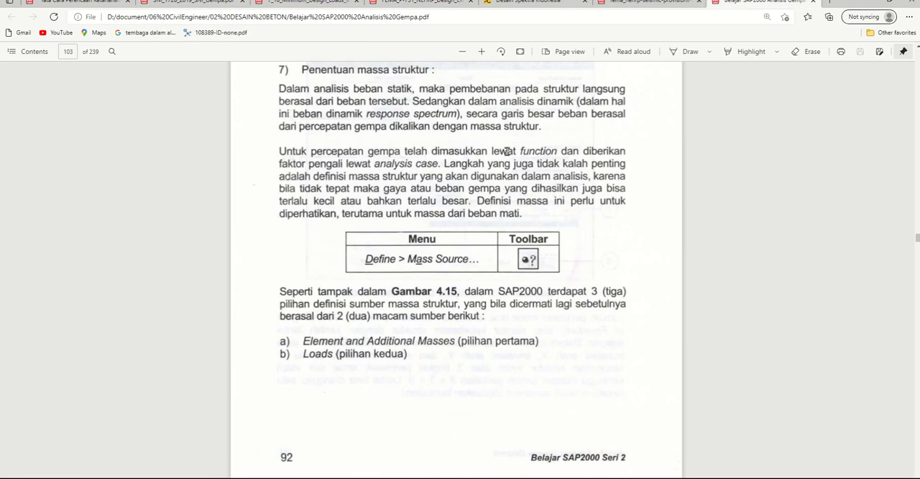
scroll(507, 150, "up", 3)
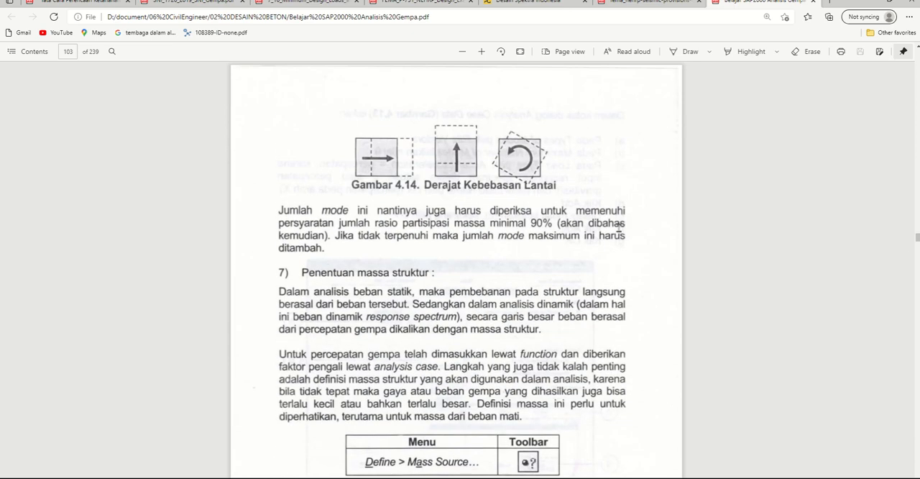
left_click(396, 13)
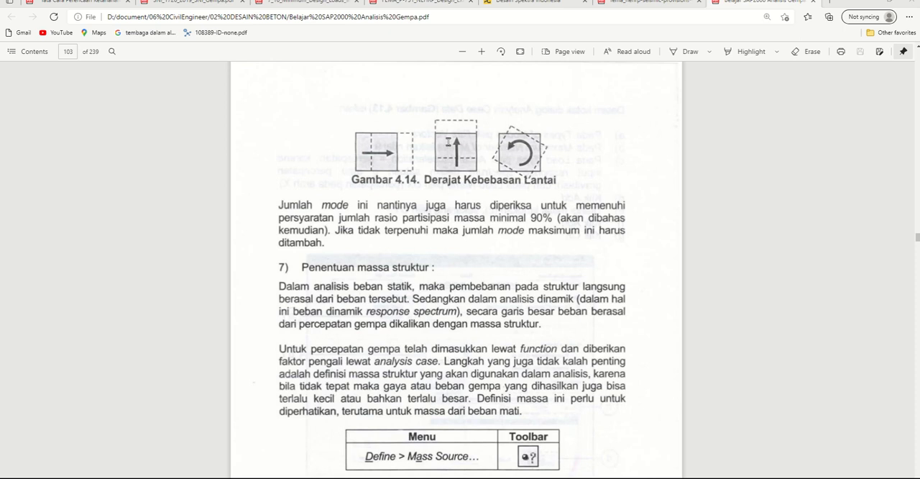
Step: Return to SAP2000, set MODAL's maximum number of modes to 30, and choose Accel as the load type with UX as the load name
left_click(410, 477)
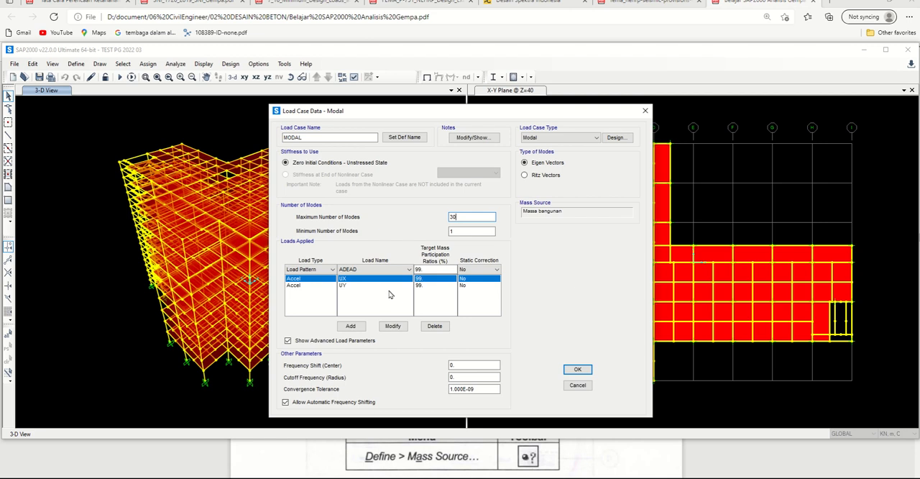
left_click(314, 272)
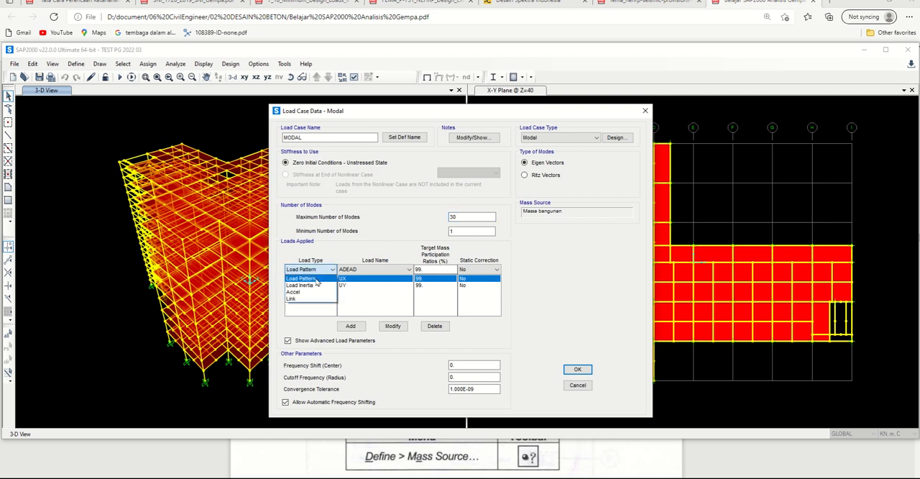
left_click(315, 292)
left_click(372, 271)
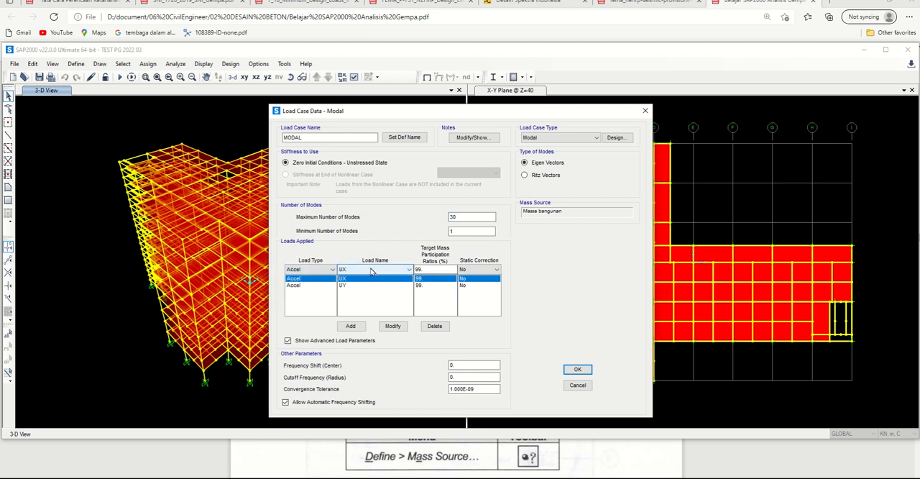
left_click(370, 278)
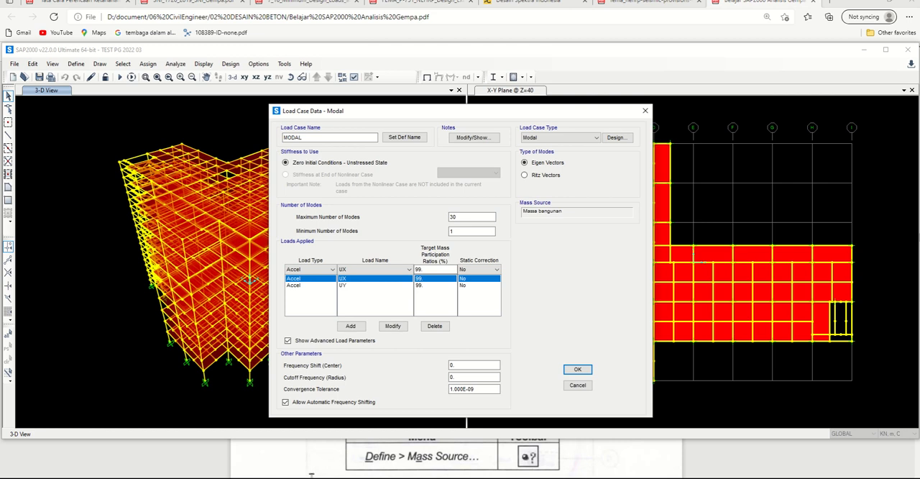
Step: Switch to the SNI 1726:2019 PDF and read the mass participation requirement in clause 7.9.1.1, Jumlah ragam
left_click(247, 477)
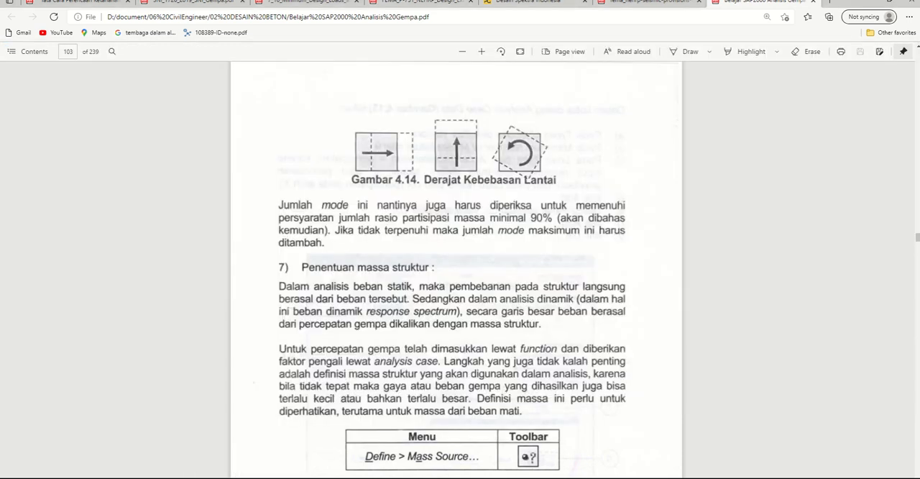
left_click(90, 3)
scroll(399, 245, "up", 3)
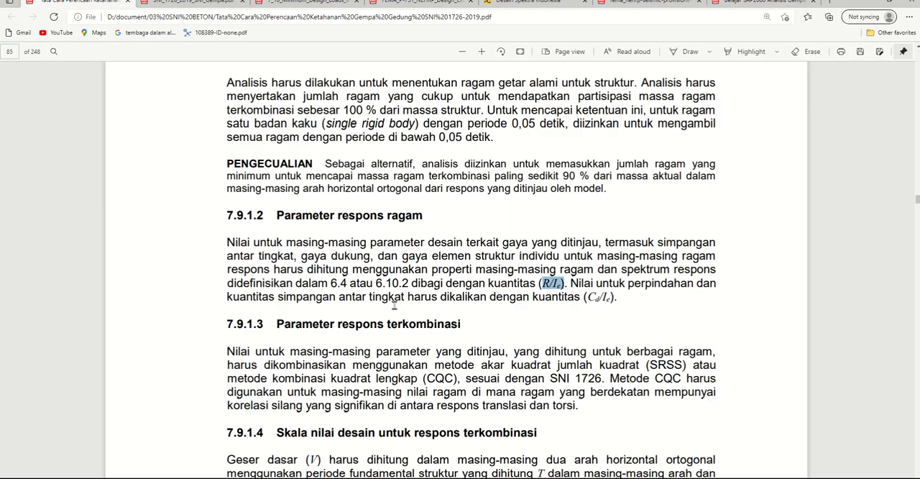
left_click_drag(329, 258, 379, 258)
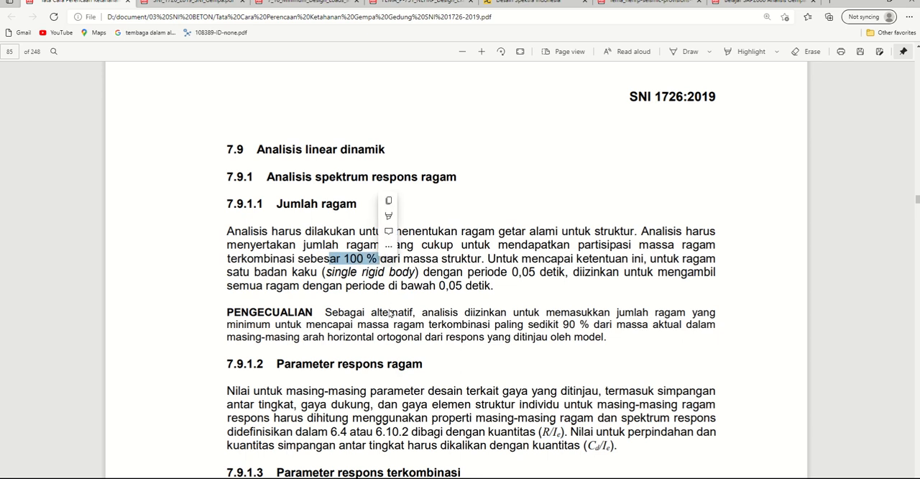
left_click(273, 231)
left_click_drag(278, 204, 357, 204)
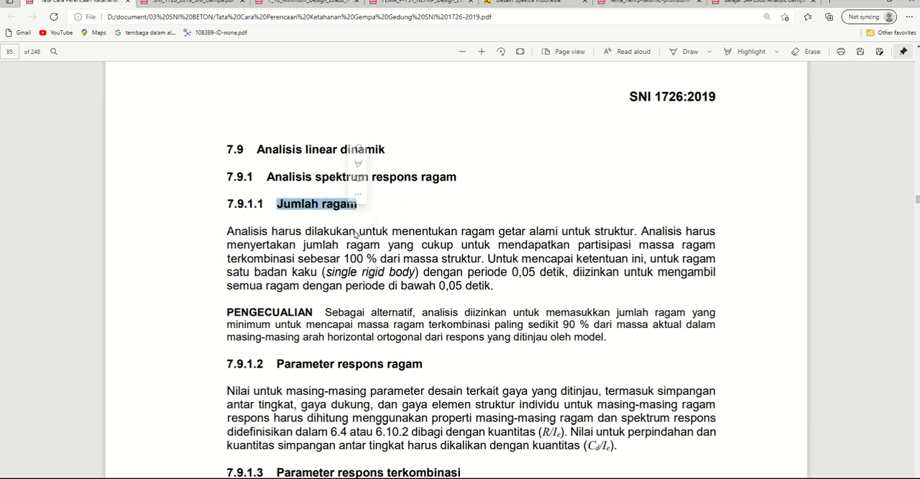
left_click_drag(335, 258, 386, 258)
Step: Return to SAP2000 and set the target mass participation ratio to 100% for both the UX and UY acceleration loads in MODAL
key("alt+Tab")
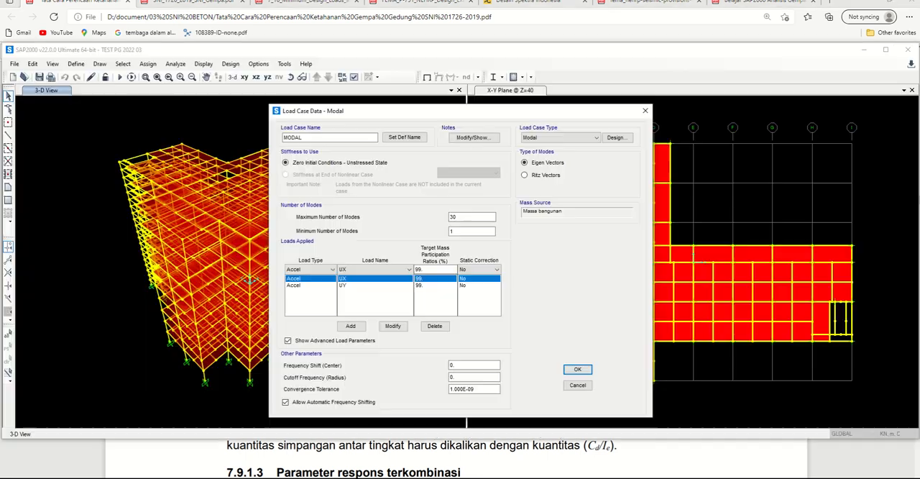
double_click(430, 268)
type("100")
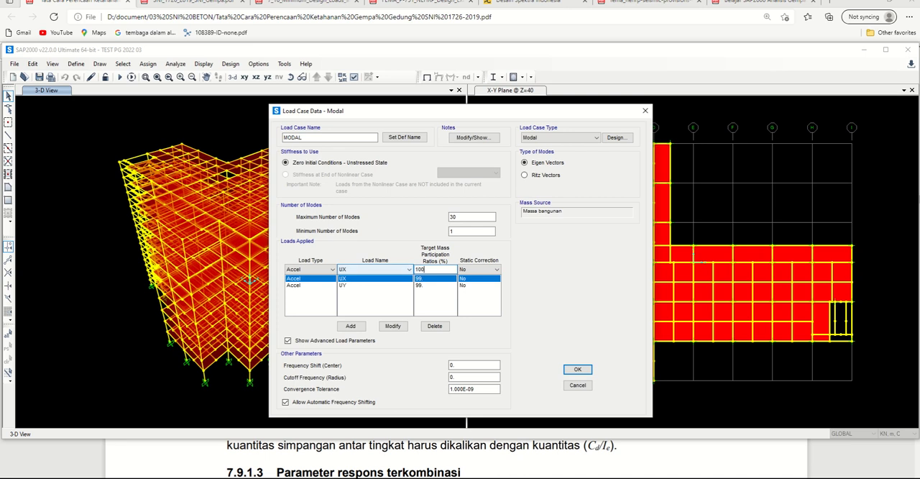
left_click(402, 326)
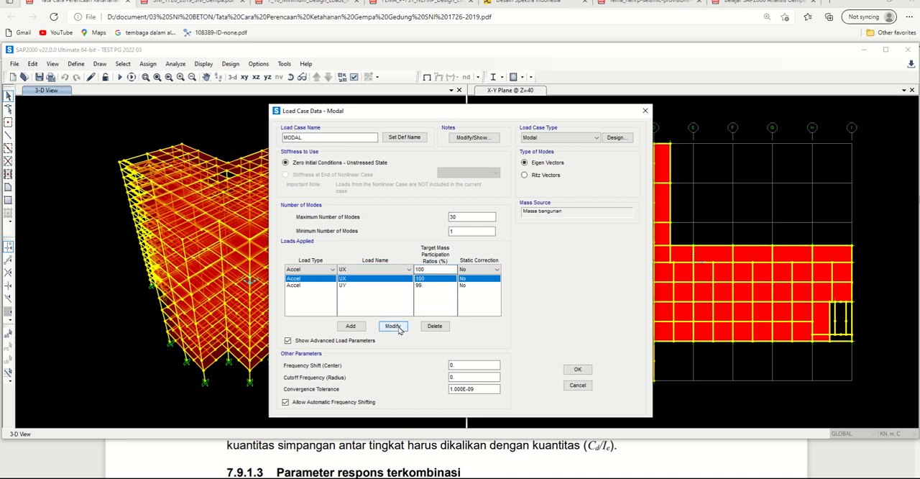
left_click(434, 285)
double_click(418, 268)
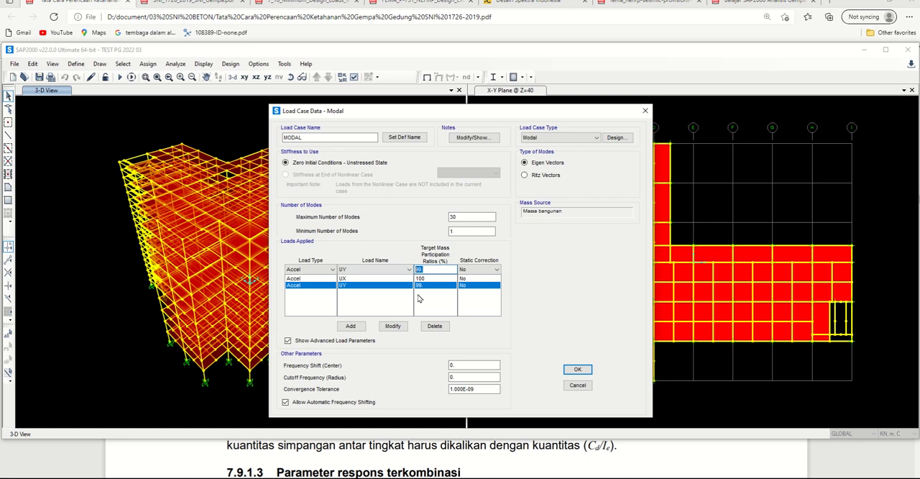
type("100")
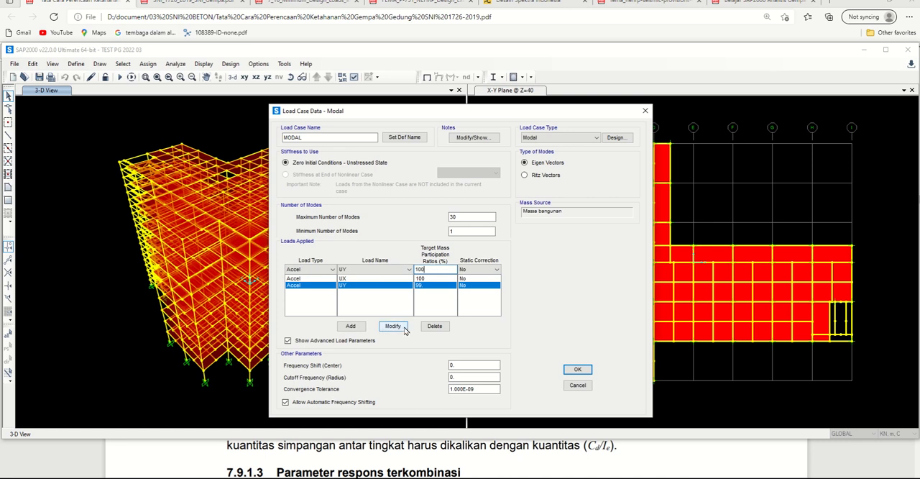
left_click(393, 325)
left_click(373, 298)
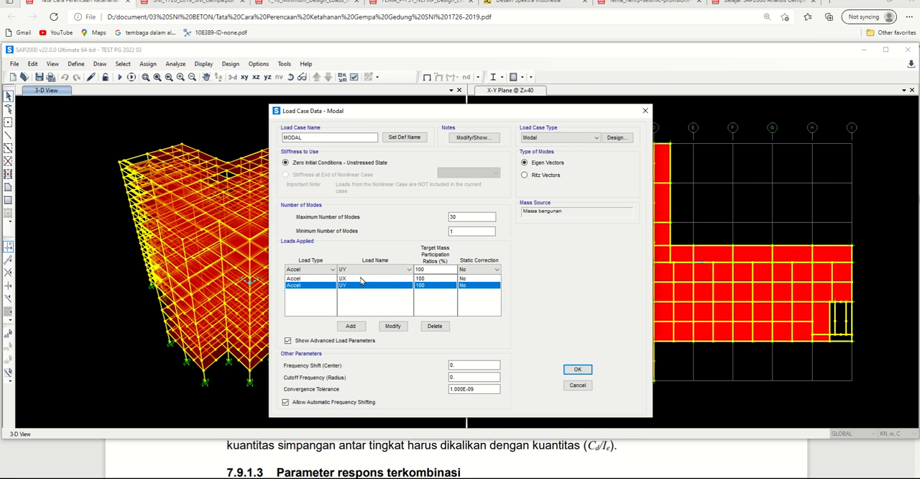
Step: Check the UX and UY acceleration loads and the maximum number of modes, and accept the MODAL load case settings
left_click(362, 278)
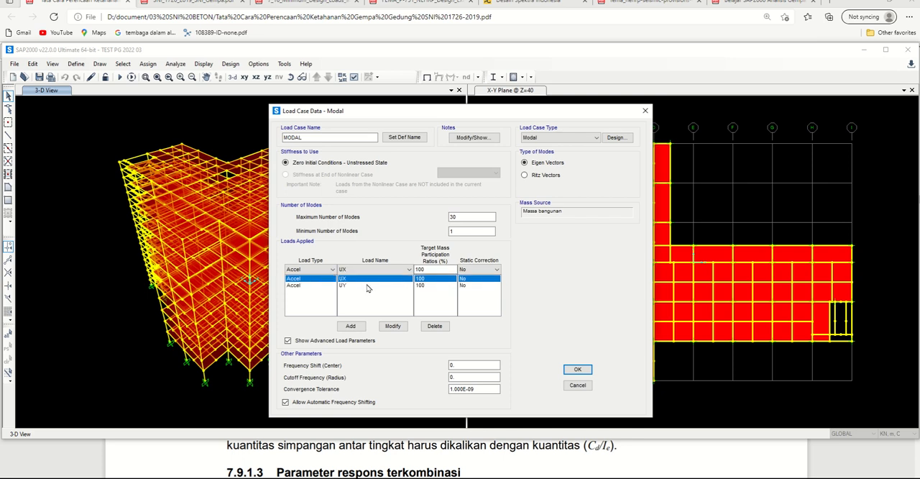
left_click(366, 285)
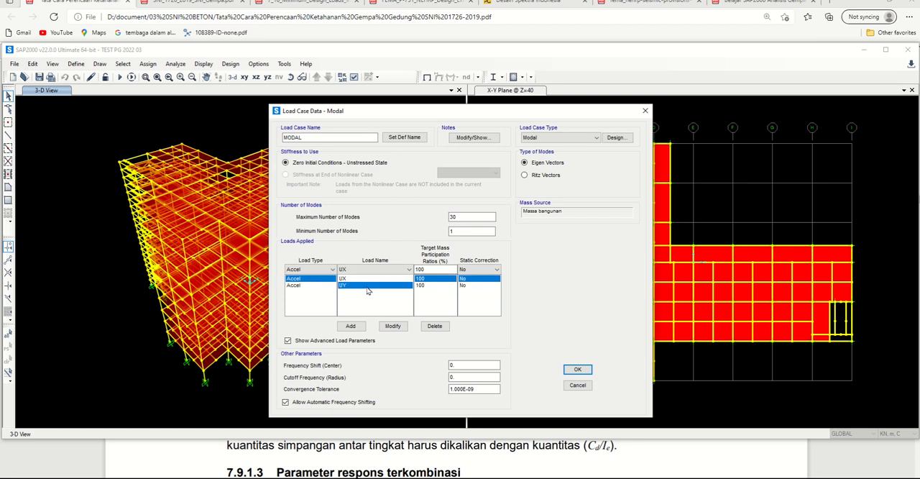
left_click(435, 279)
left_click(436, 285)
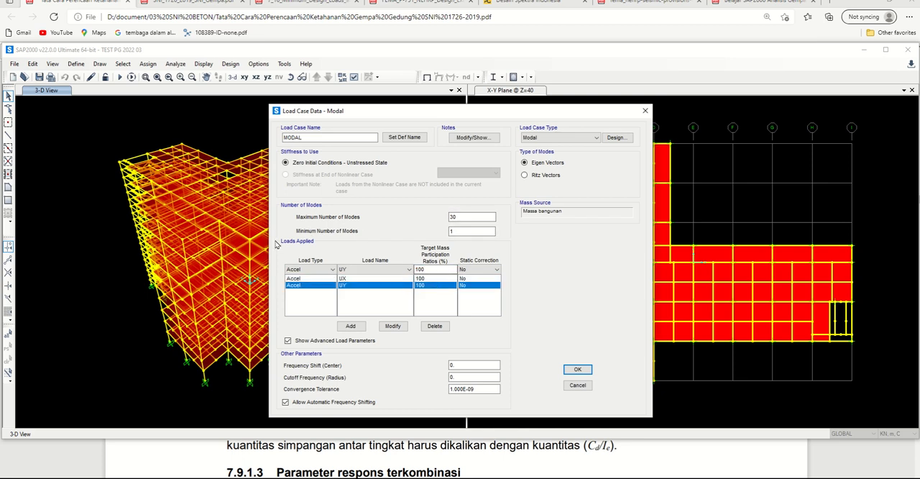
left_click_drag(493, 218, 439, 218)
left_click(574, 371)
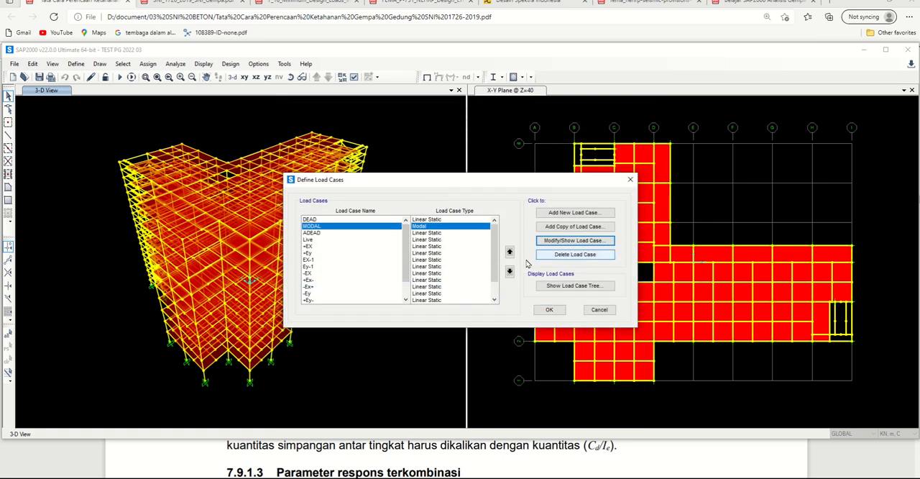
Step: Review the response spectrum and MODAL entries in the load case list and accept the load case definitions
scroll(495, 266, "down", 1)
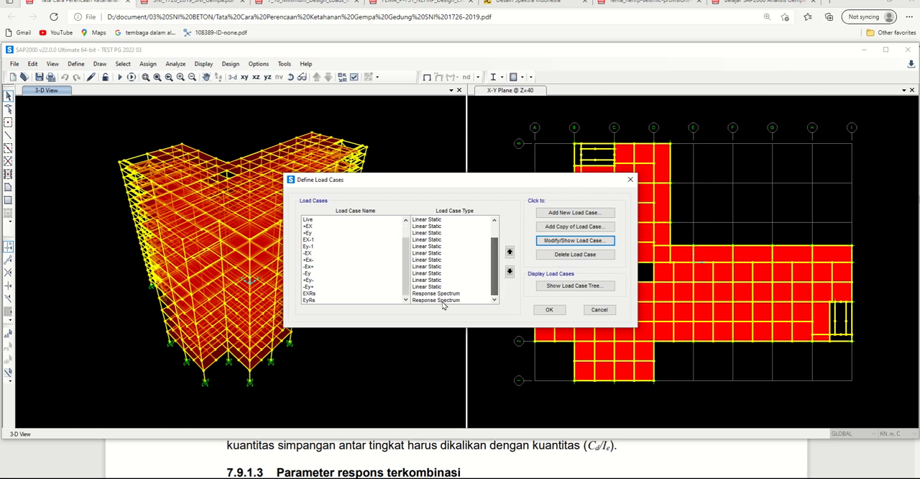
left_click(432, 300)
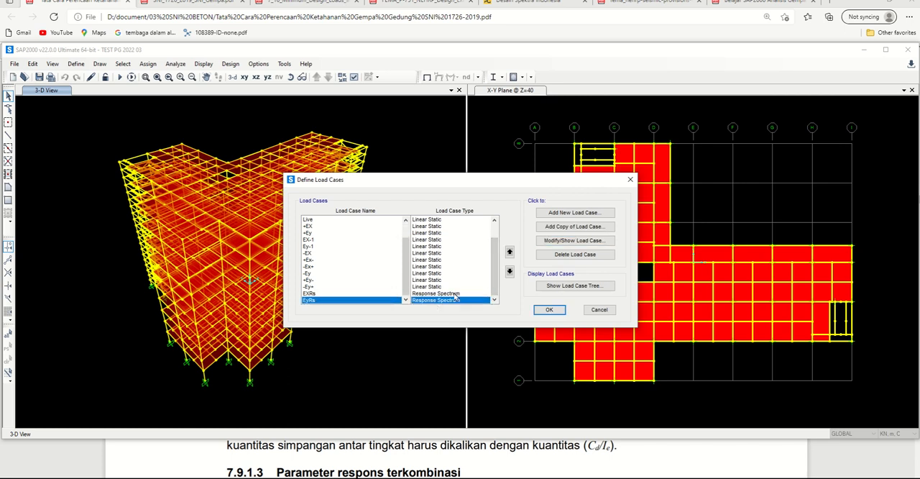
scroll(488, 271, "up", 1)
left_click(442, 228)
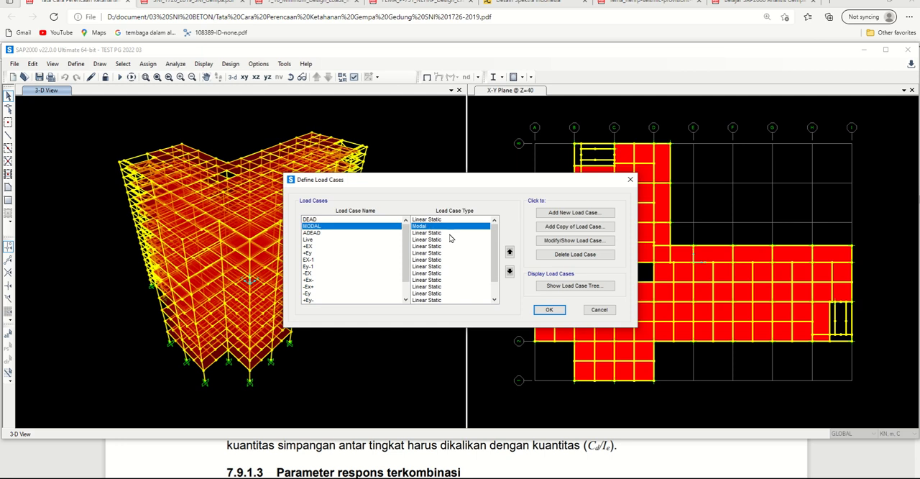
left_click(549, 310)
Step: Review which load cases are set to run in the analysis and switch the +Ey case to Run
left_click(130, 78)
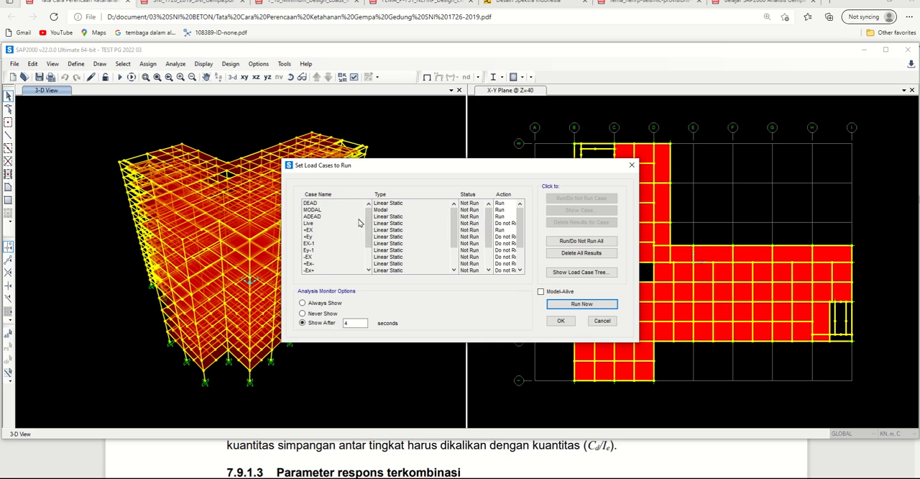
left_click(313, 204)
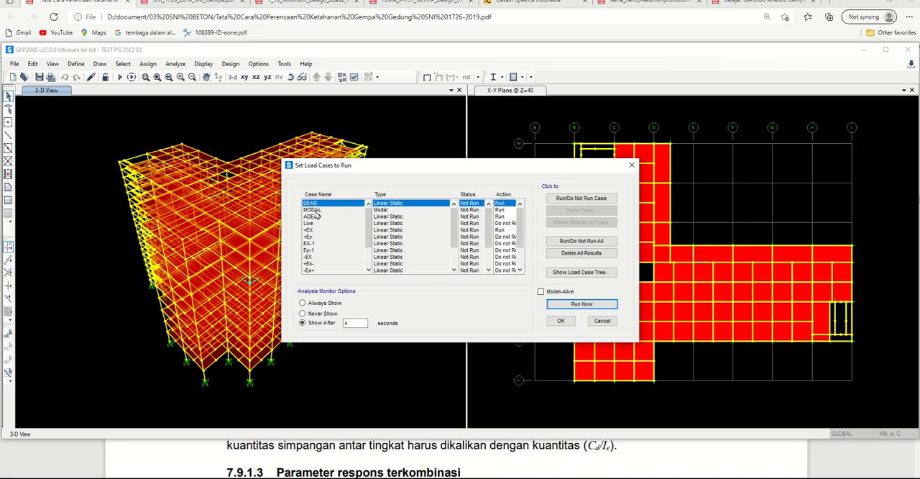
left_click(317, 216)
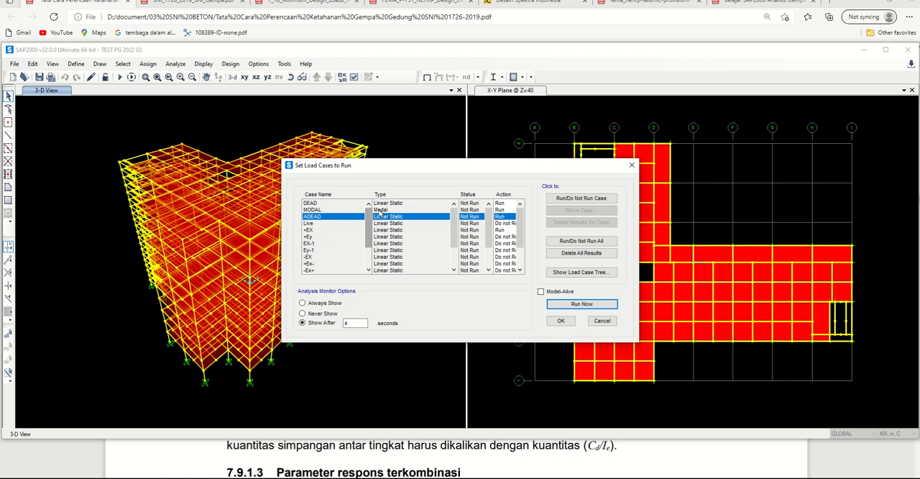
left_click(313, 224)
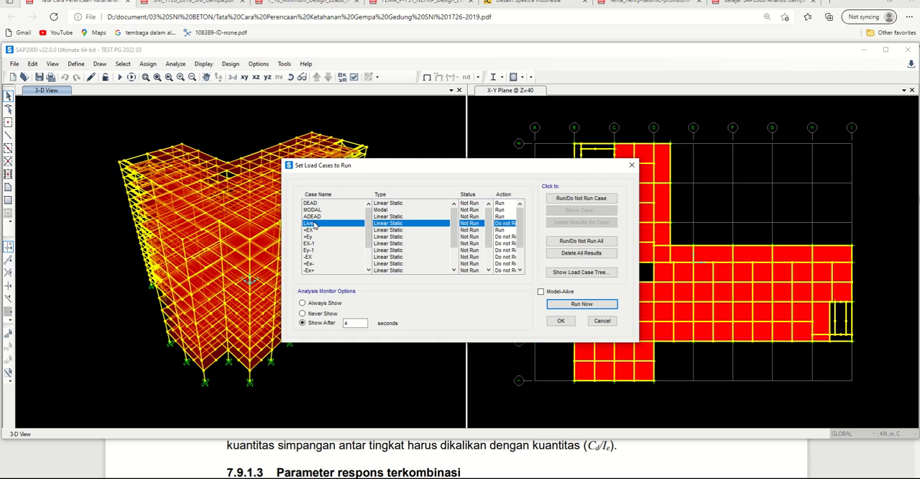
left_click(309, 229)
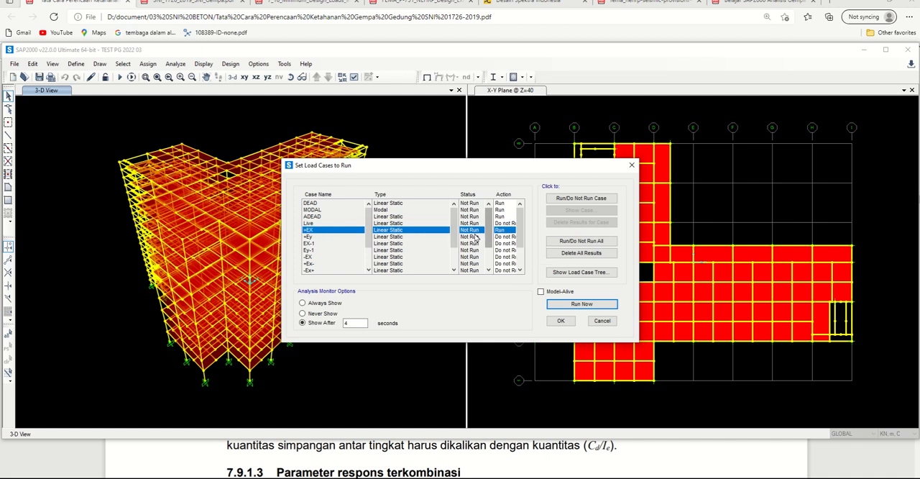
left_click(319, 236)
left_click(575, 199)
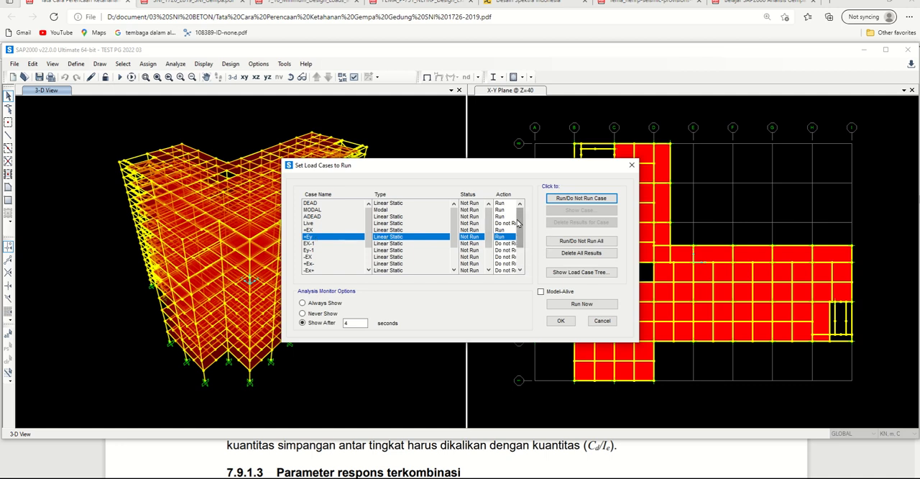
Step: Check the run action of the EXRs and EyRs response spectrum cases and run the analysis
scroll(523, 262, "down", 2)
scroll(523, 262, "down", 3)
left_click(501, 263)
left_click(501, 270)
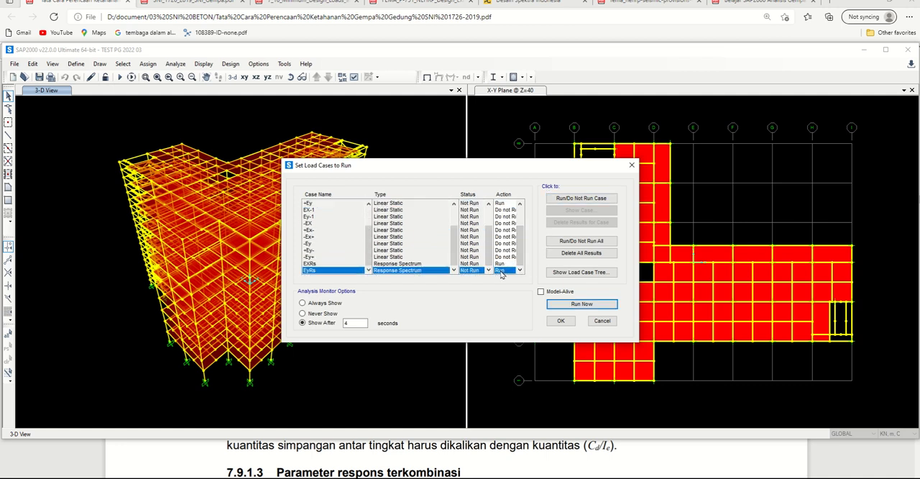
left_click(574, 303)
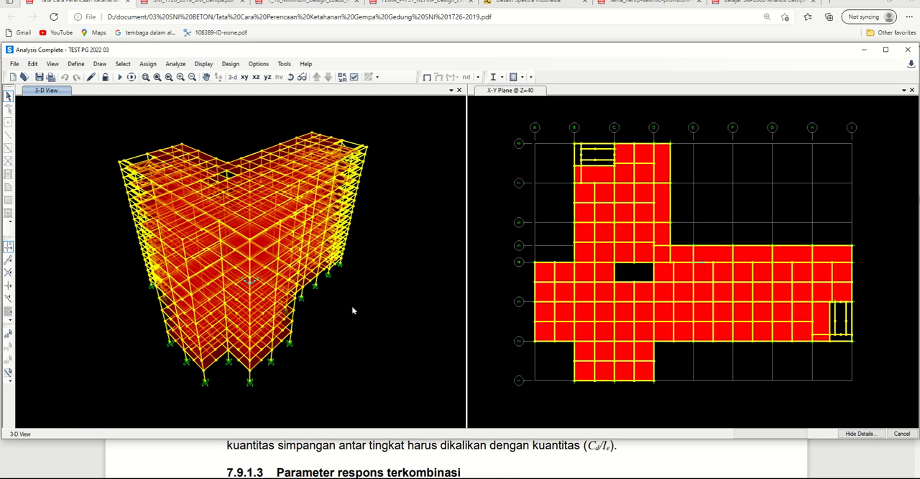
Step: Switch to the SNI 1726:2019 PDF, reread the mass participation requirement in clause 7.9.1.1, and return to SAP2000
left_click(222, 458)
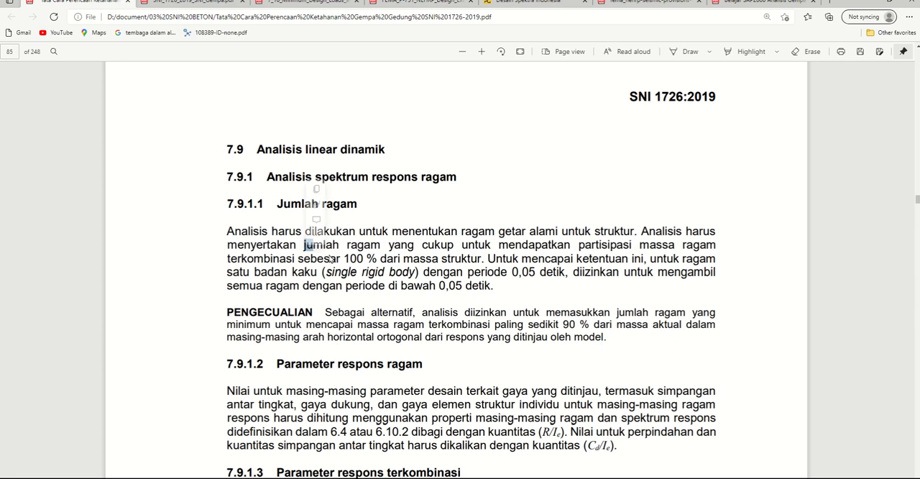
left_click_drag(344, 258, 481, 260)
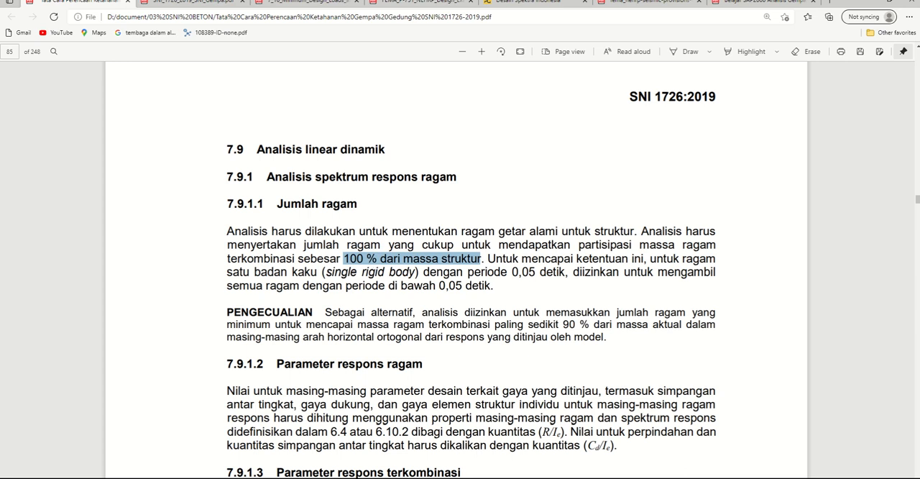
key("alt+Tab")
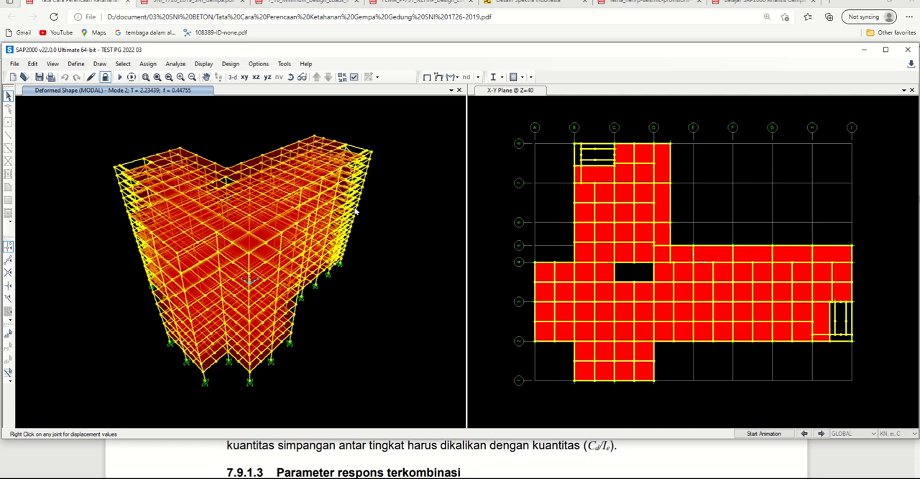
Step: Open the display tables selection and deselect Base Reactions, keeping only Modal Participating Mass Ratios under Structure Output
key("ctrl+t")
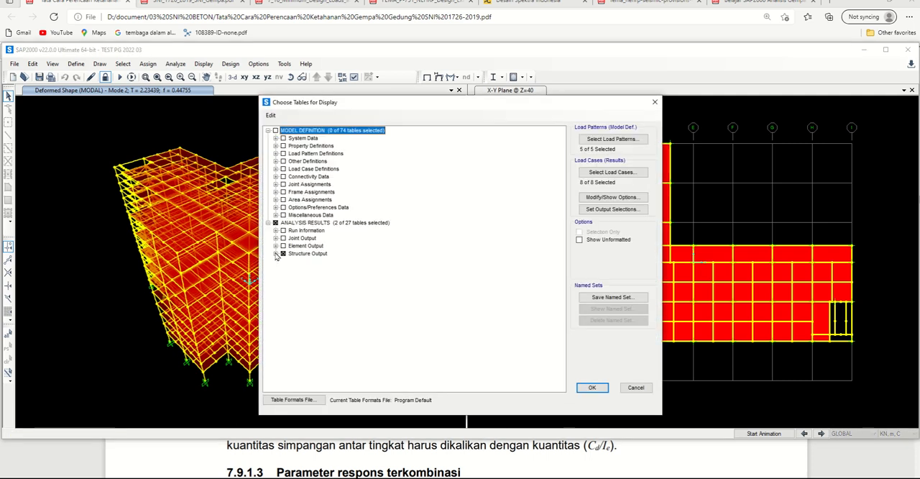
left_click(276, 252)
left_click(283, 268)
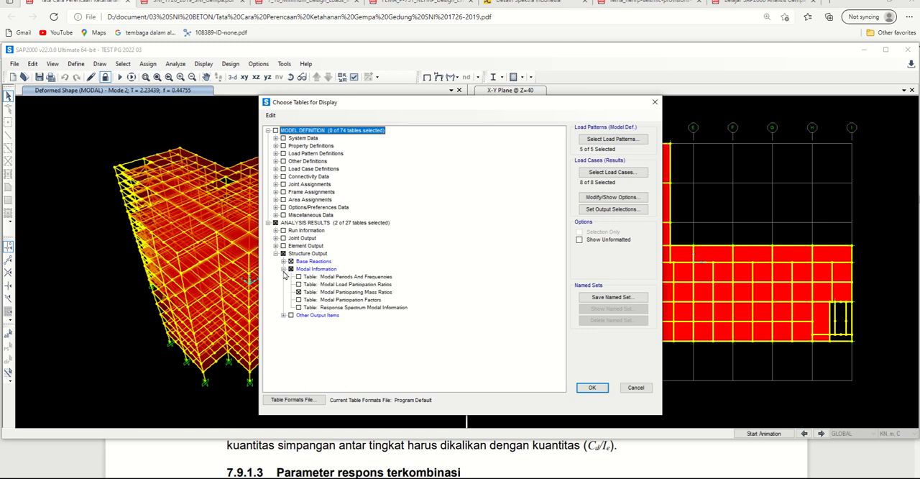
left_click(290, 261)
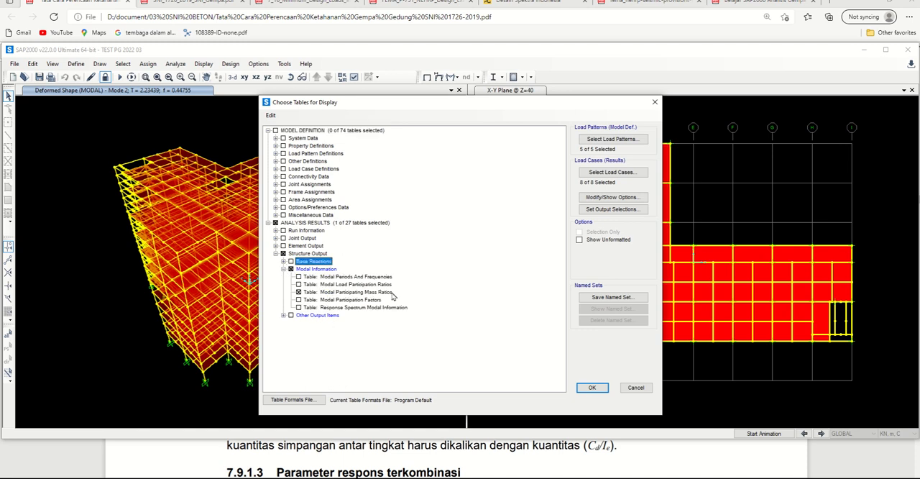
Step: Limit the output load cases to EXRs and display the Modal Participating Mass Ratios table
left_click(611, 172)
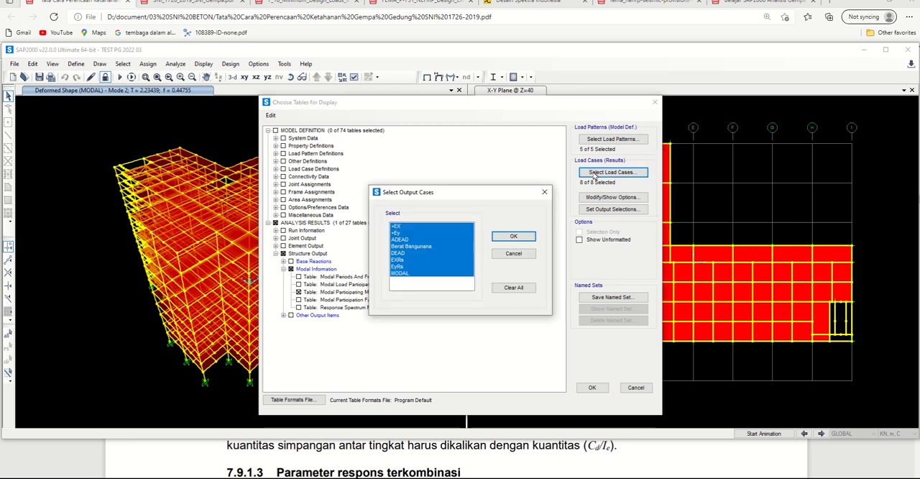
left_click(417, 230)
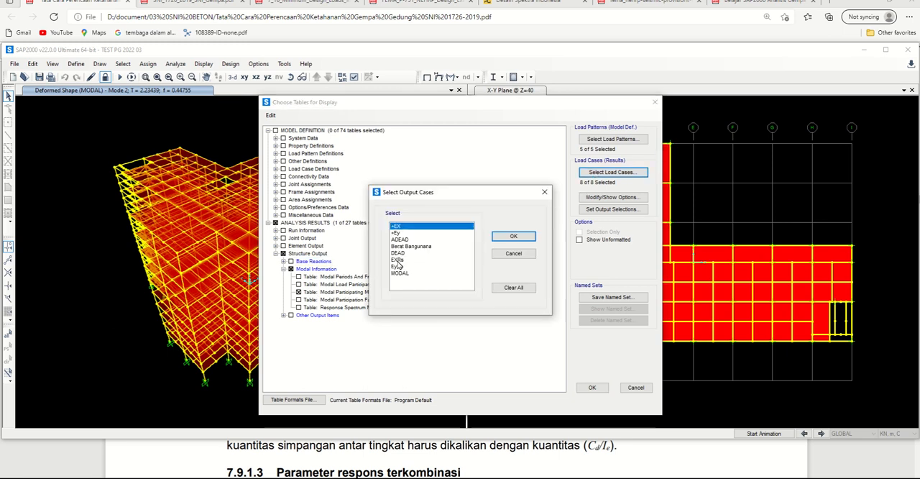
left_click(398, 260)
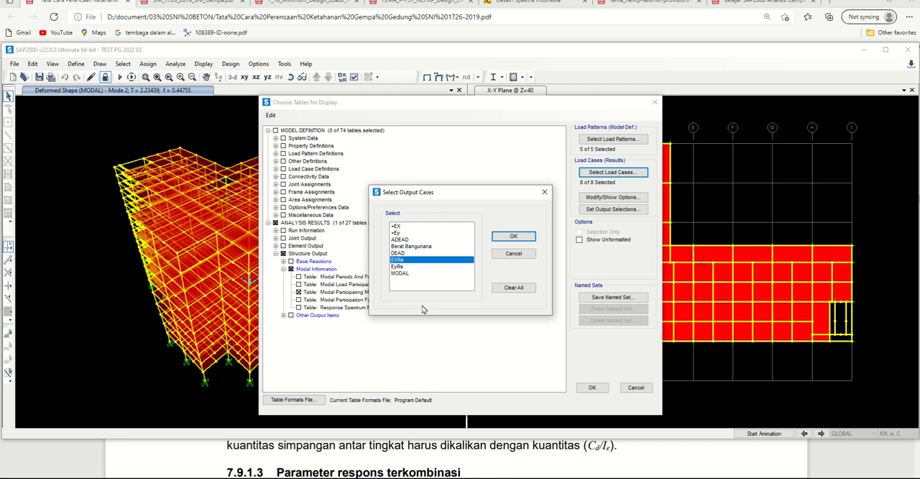
left_click(527, 242)
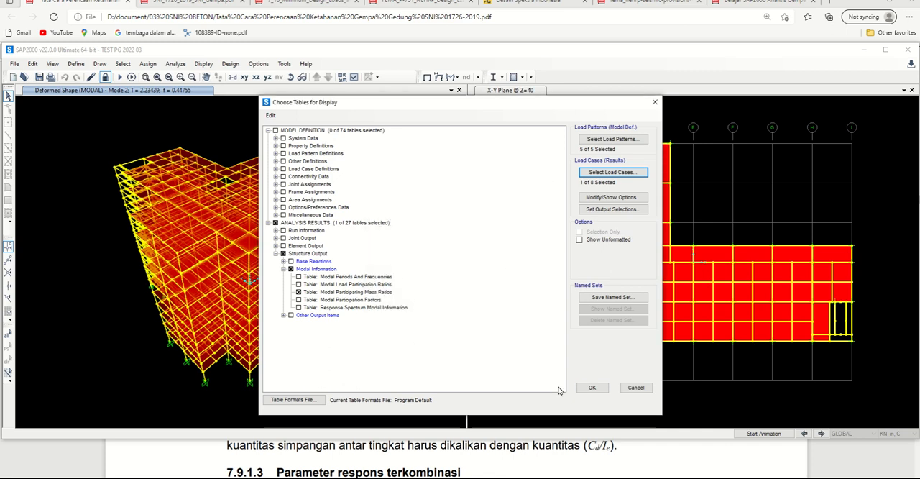
left_click(590, 388)
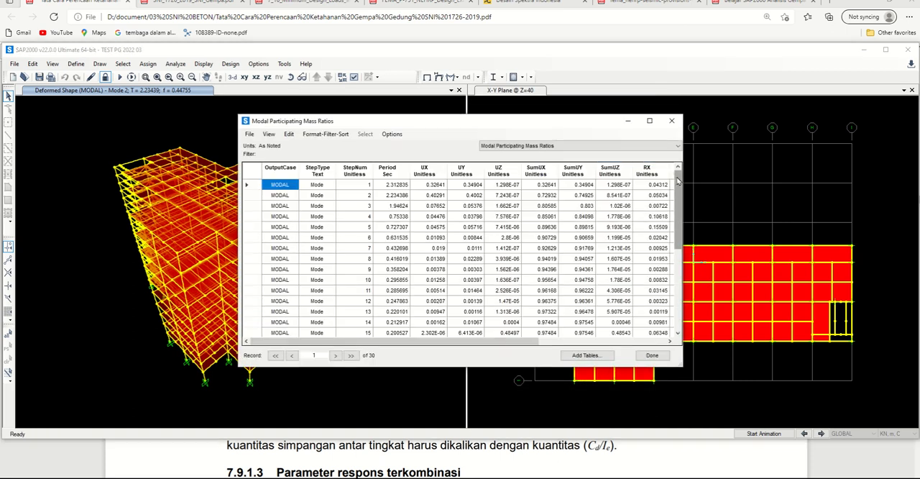
Step: Examine the SumUX and SumUY mass participation ratios up to mode 30, and close the table
left_click_drag(678, 181, 680, 294)
left_click(355, 321)
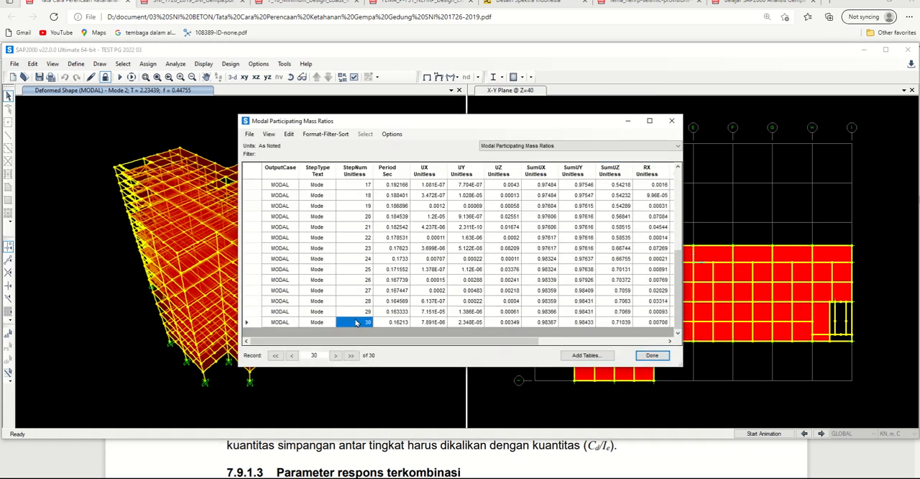
left_click_drag(546, 184, 548, 327)
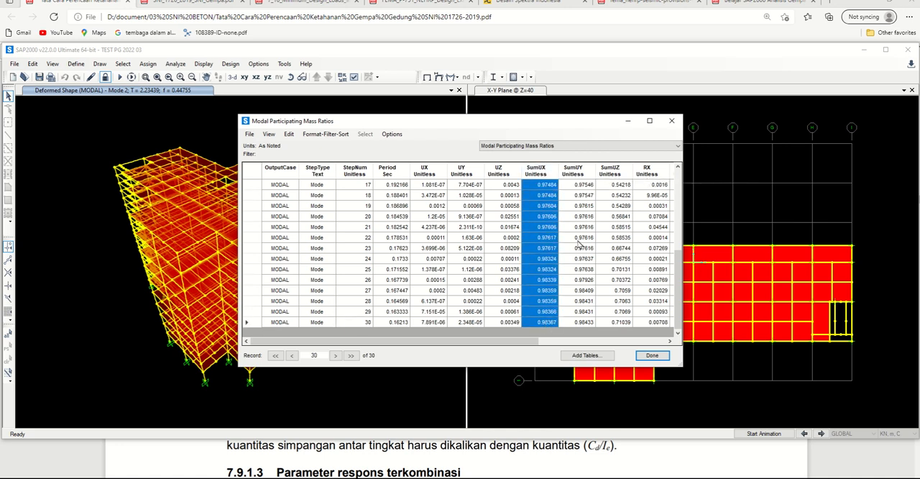
left_click_drag(582, 185, 586, 324)
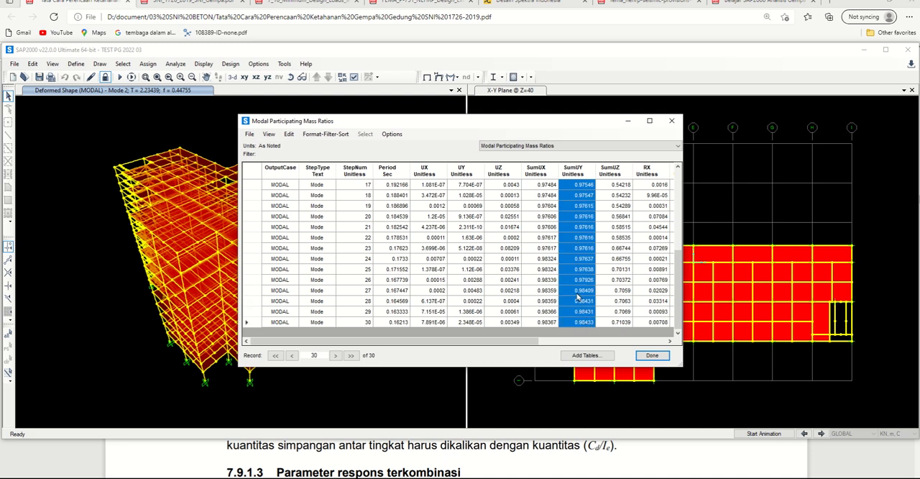
left_click(536, 185)
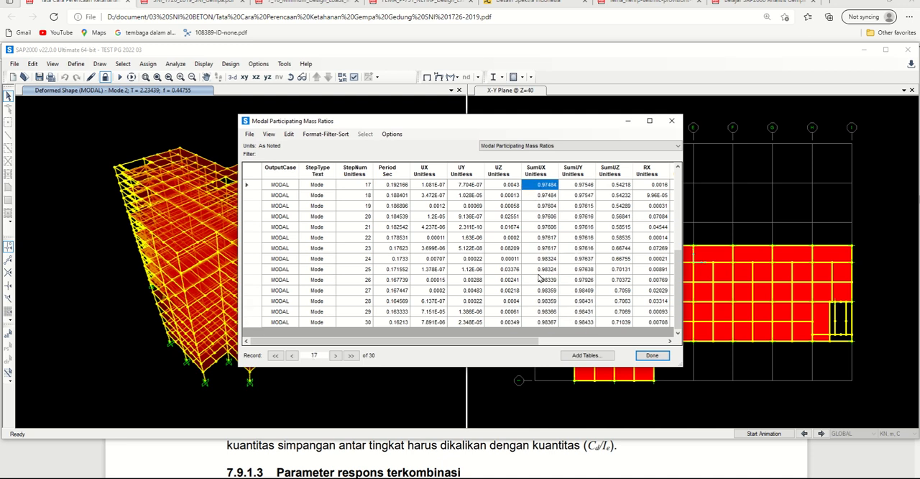
left_click(543, 312)
left_click(544, 322)
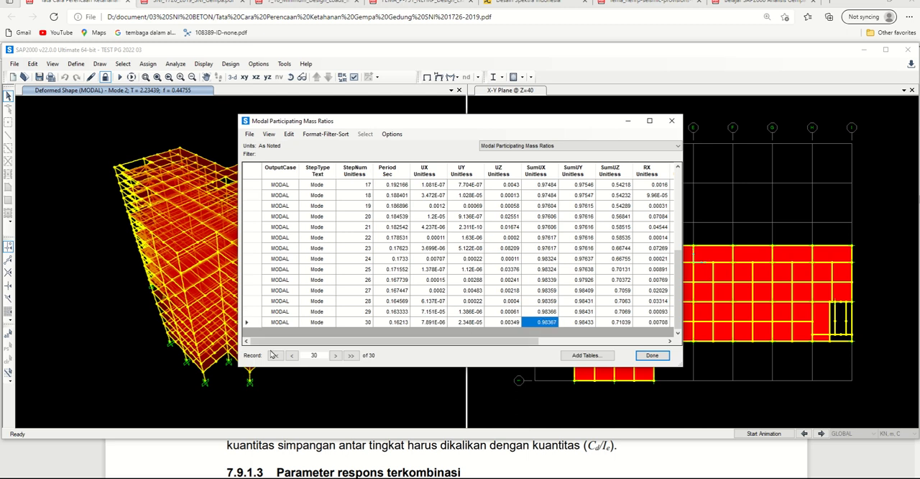
left_click(354, 322)
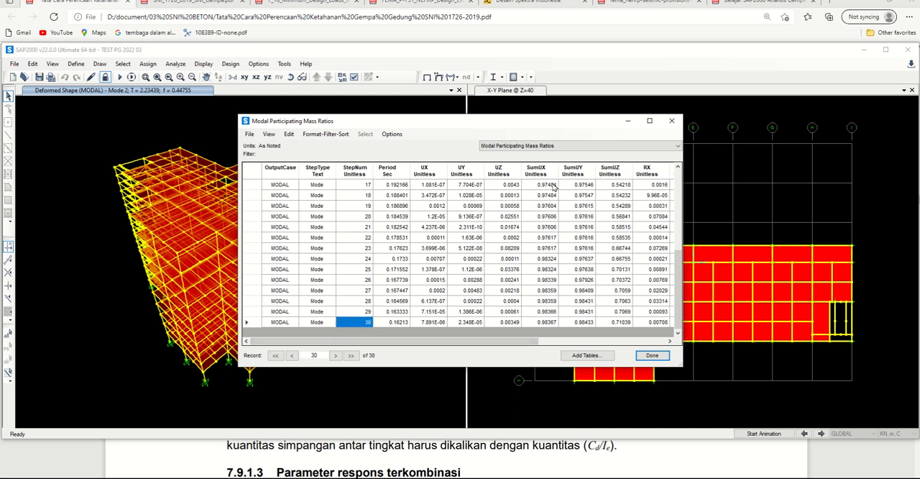
left_click_drag(553, 186, 588, 329)
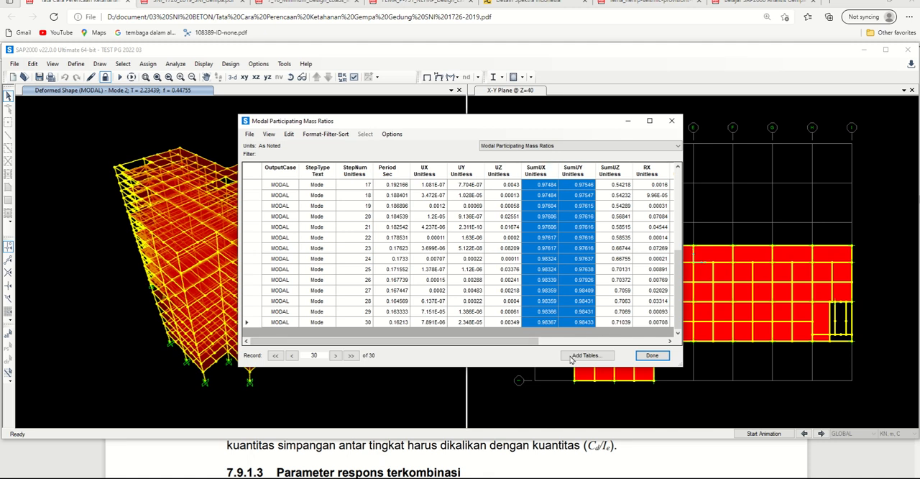
left_click(652, 355)
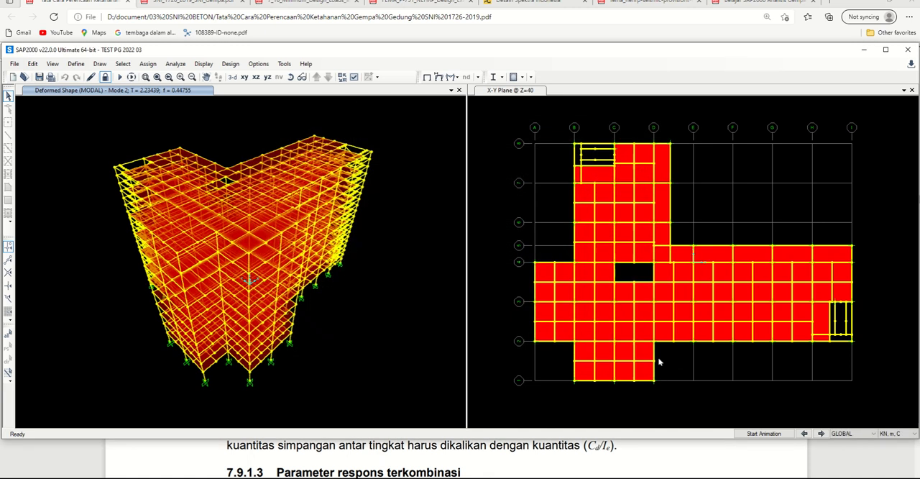
Step: Unlock the model, accepting deletion of the analysis results, and set the MODAL load case's maximum number of modes to 60
left_click(105, 77)
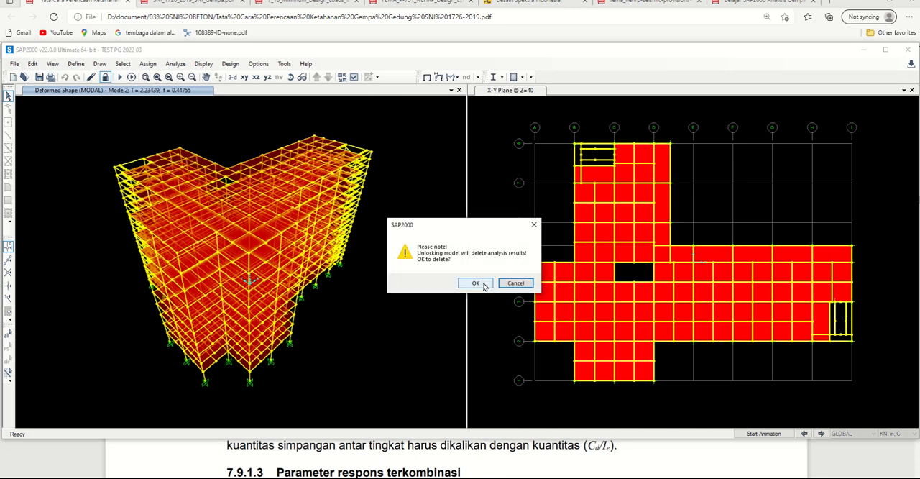
left_click(476, 283)
left_click(75, 64)
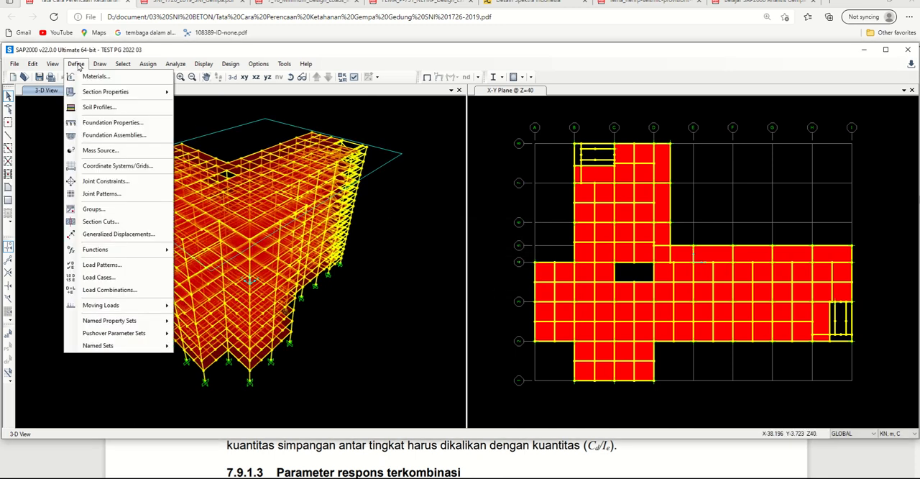
left_click(120, 279)
left_click(311, 227)
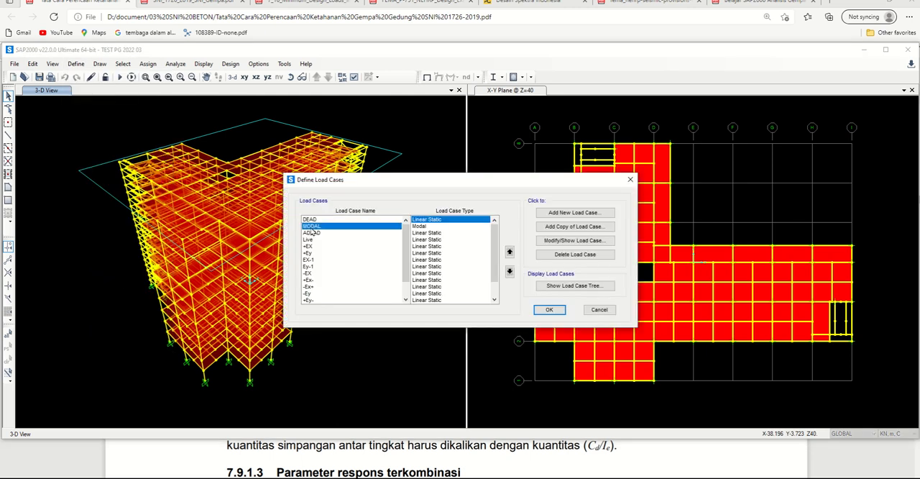
left_click(555, 240)
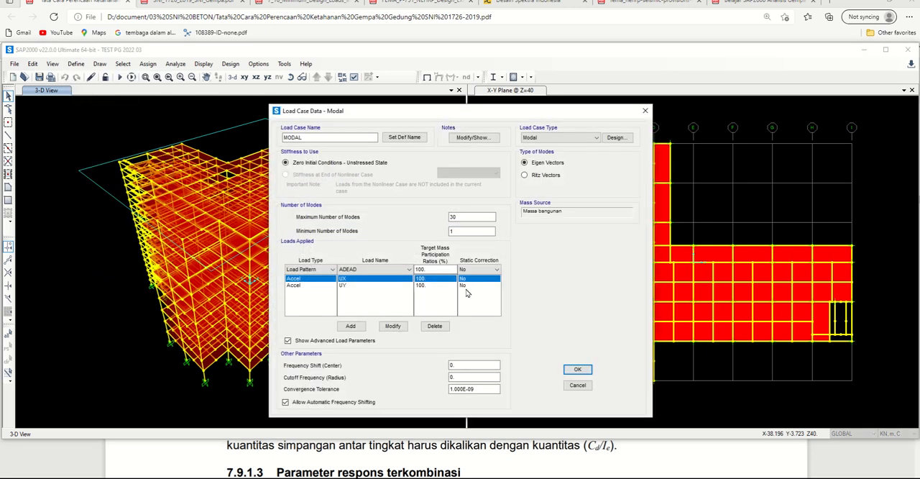
double_click(454, 217)
type("6")
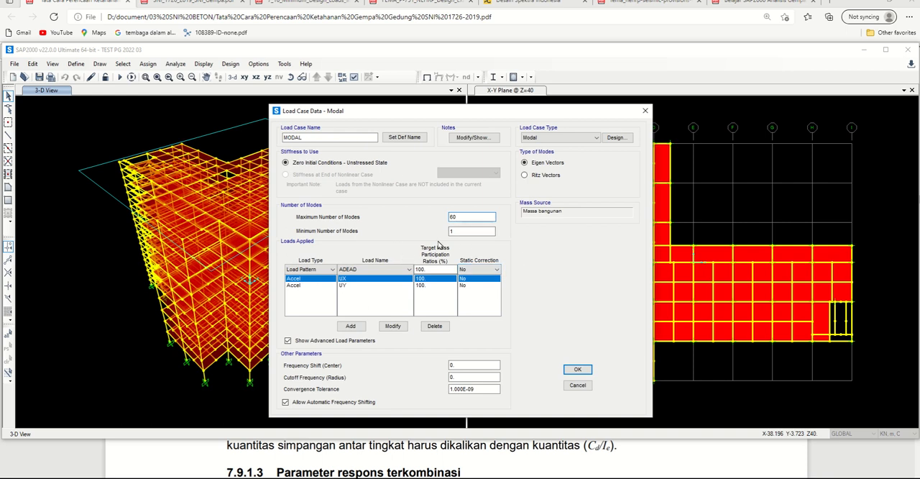
left_click(575, 369)
left_click(549, 309)
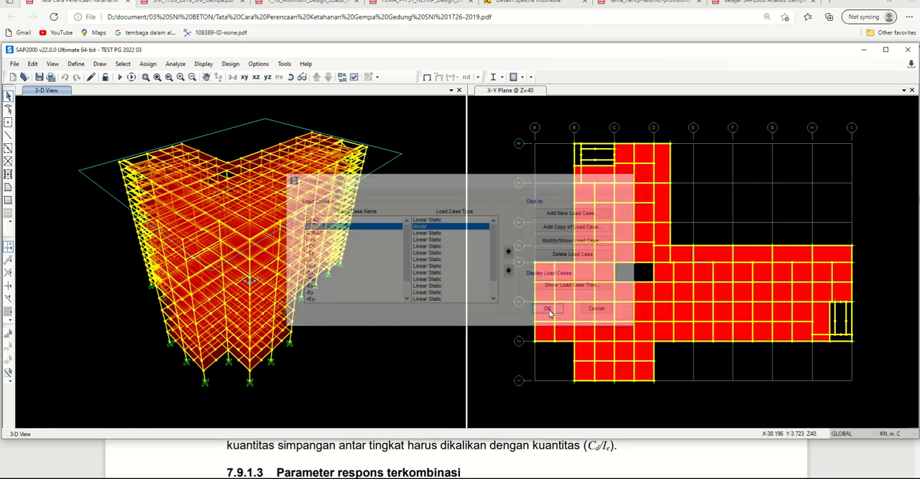
Step: Run the analysis of the load cases set to run, with MODAL limited to 60 modes
left_click(131, 77)
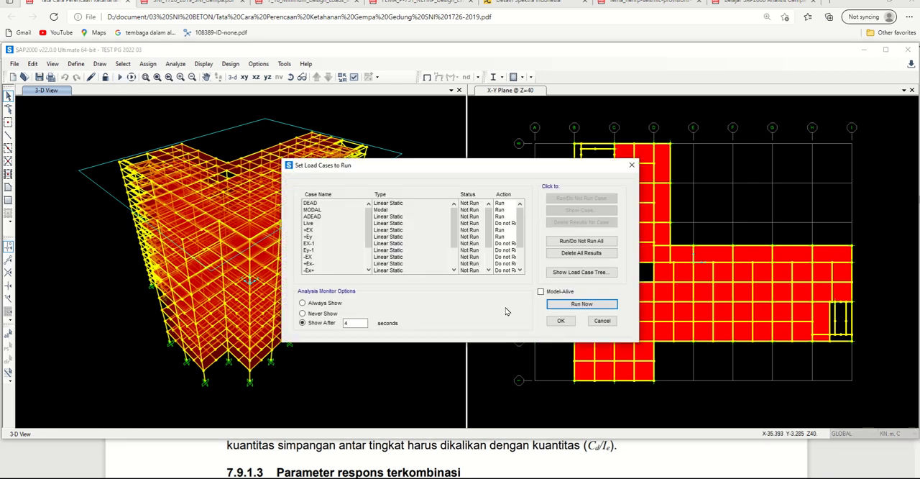
left_click(573, 305)
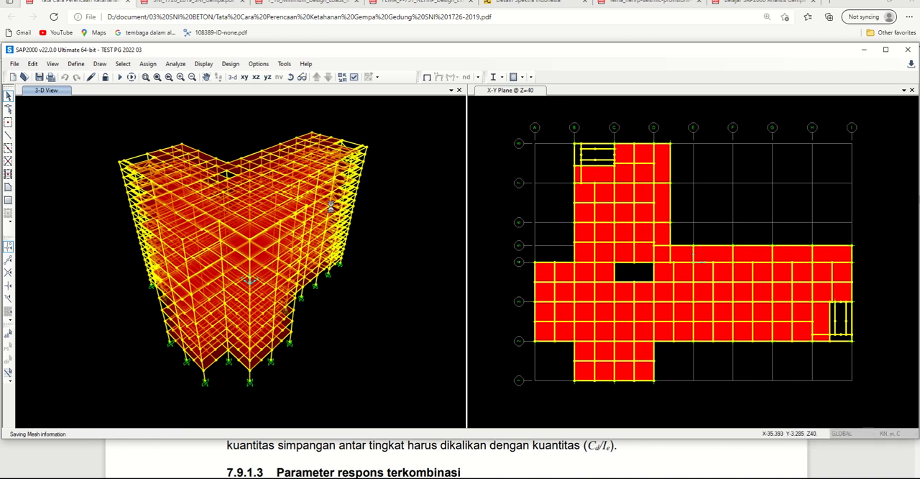
mouse_move(413, 25)
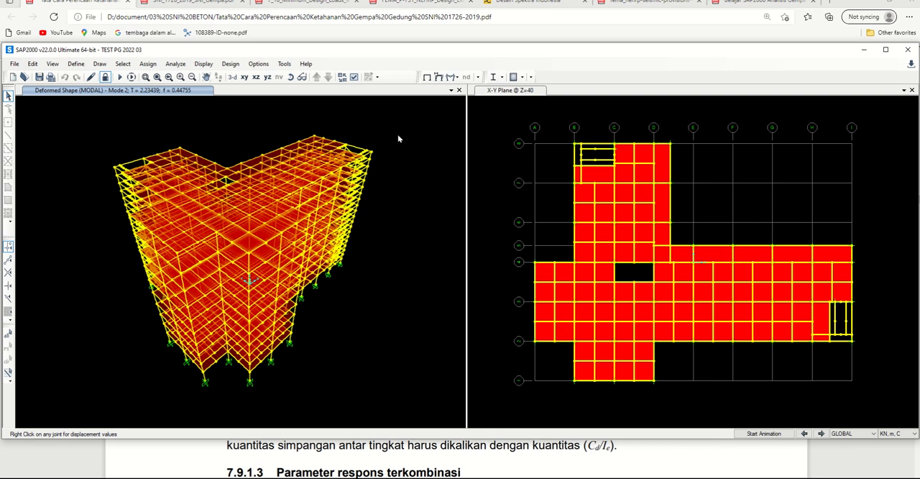
Step: Display the Modal Participating Mass Ratios table with the output load cases limited to EXRs
key("ctrl+t")
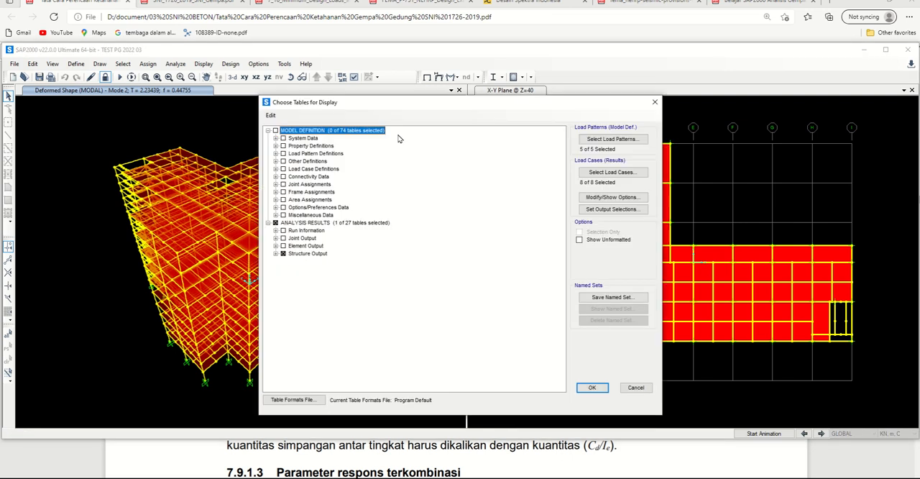
left_click(275, 253)
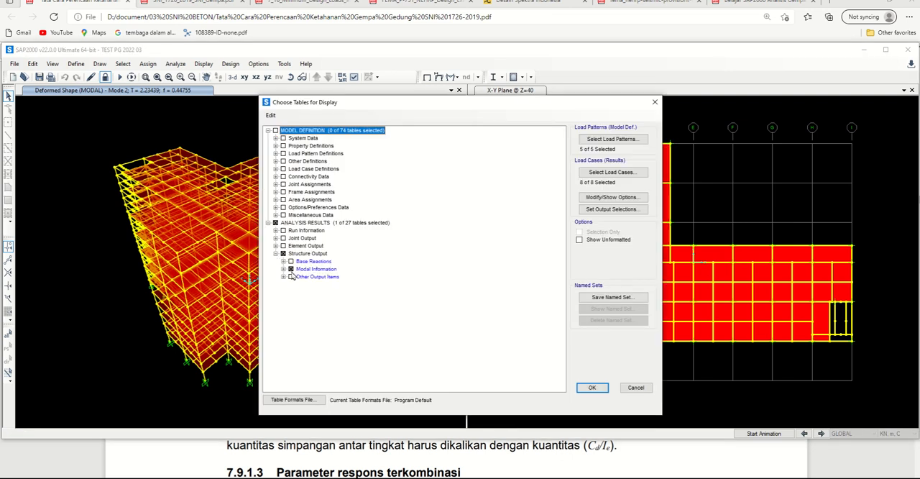
left_click(284, 269)
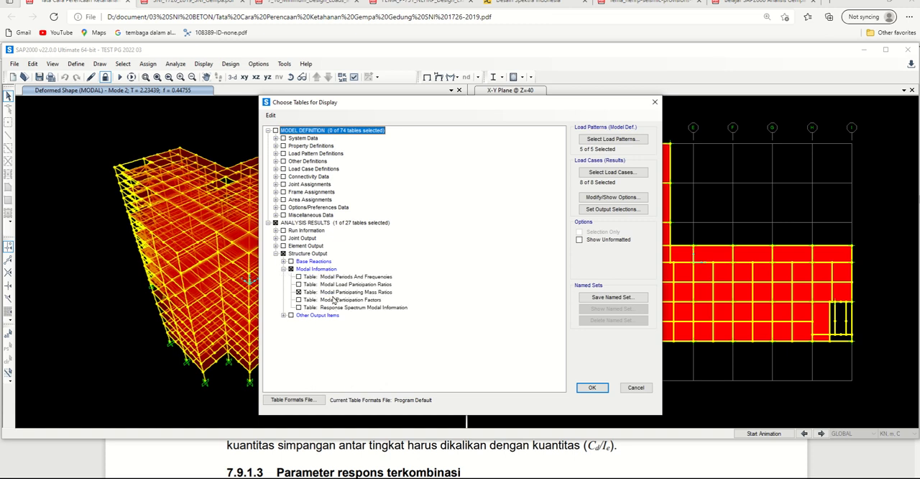
left_click(611, 172)
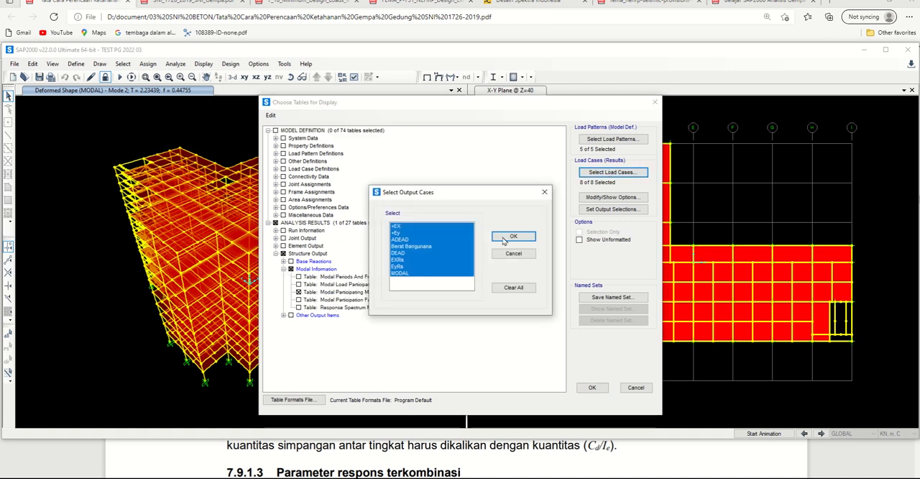
left_click(431, 266)
left_click(421, 259)
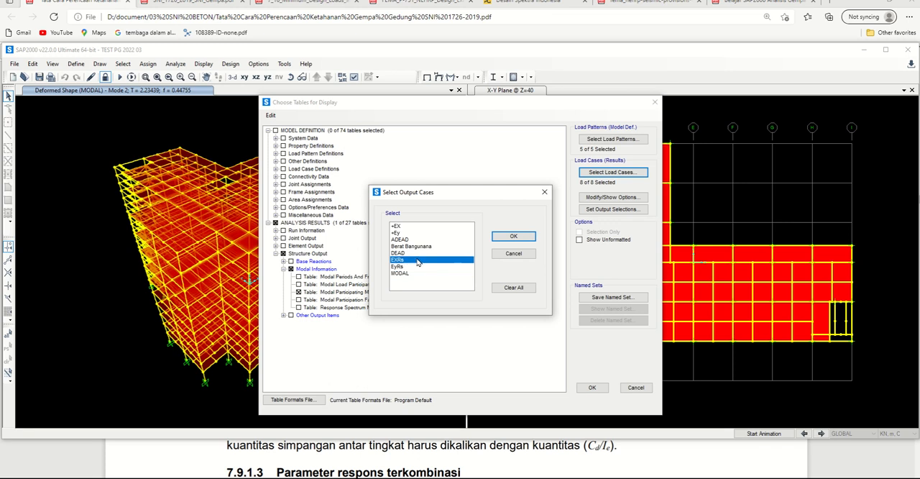
left_click(503, 238)
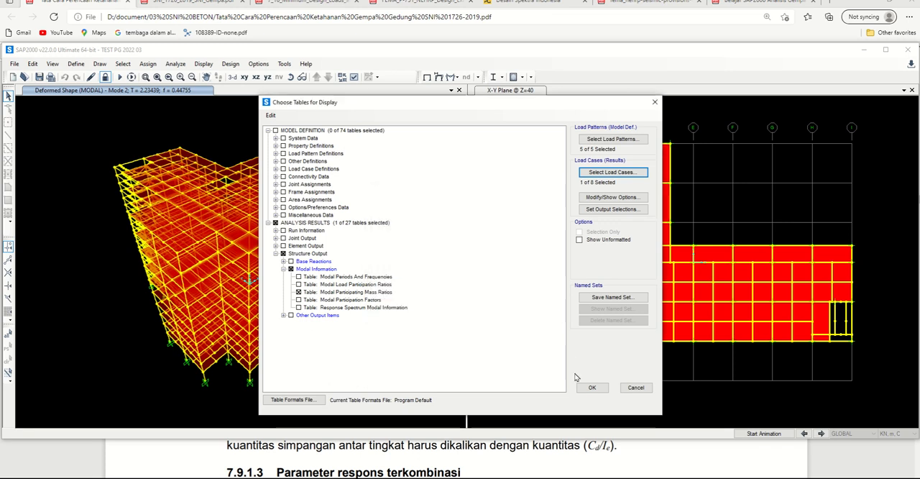
left_click(591, 387)
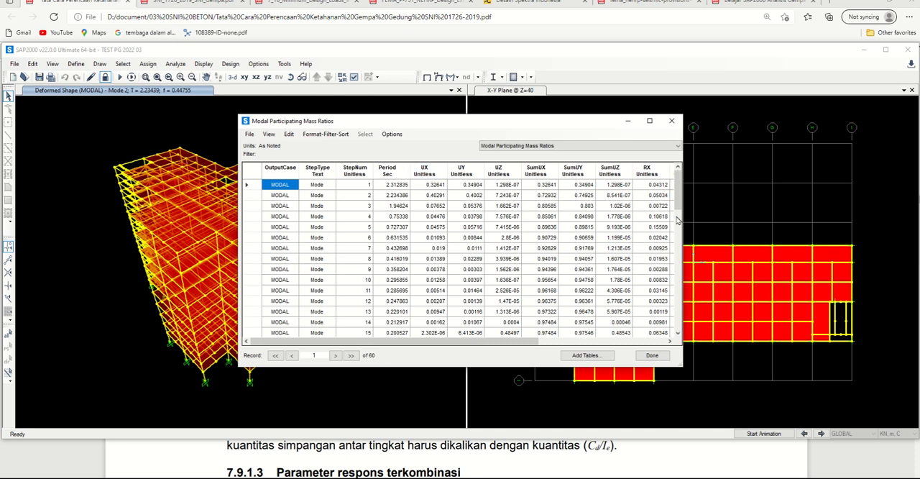
Step: Examine the SumUX and SumUY mass participation ratios at mode 60, and close the table
scroll(677, 200, "down", 1)
scroll(677, 200, "down", 14)
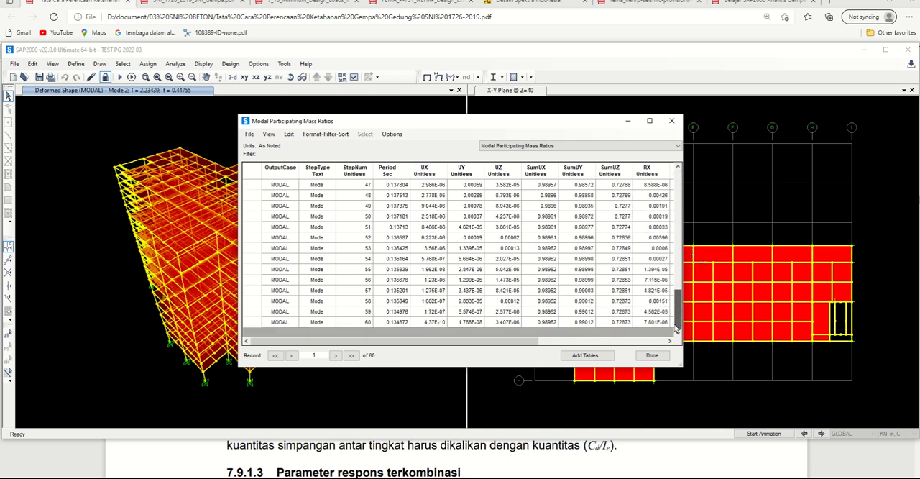
left_click(365, 323)
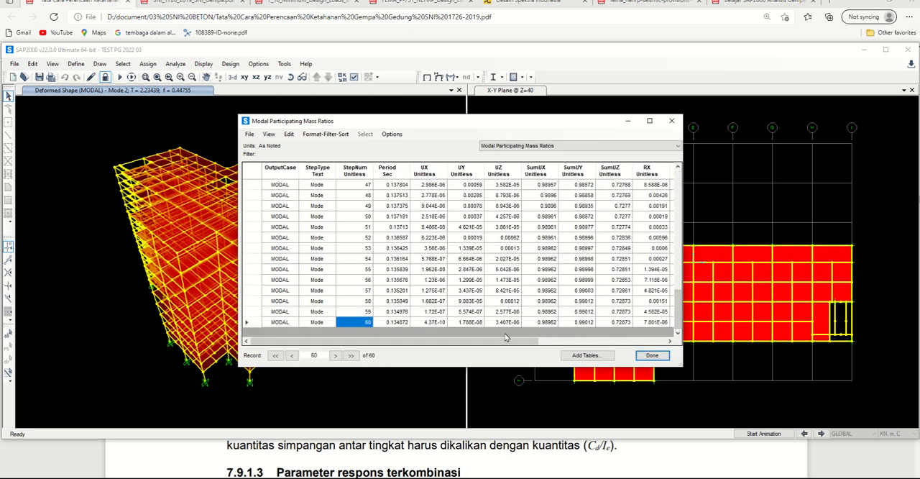
left_click(582, 323)
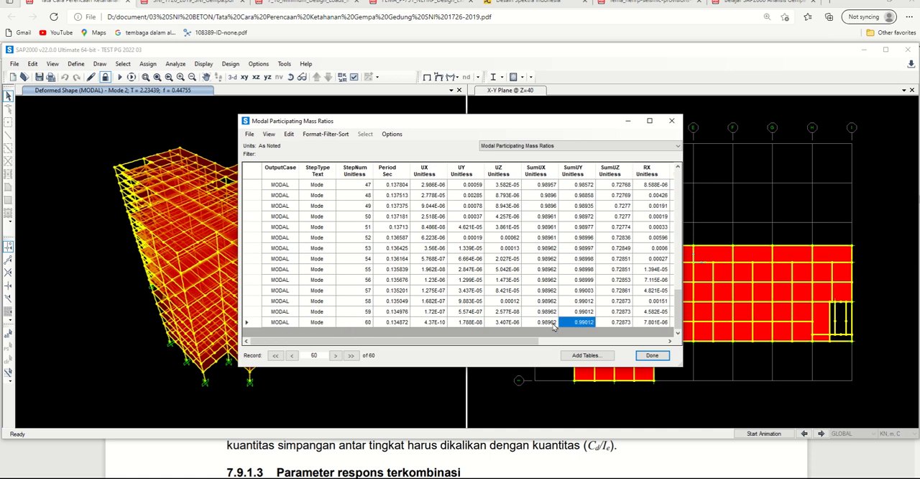
left_click(542, 323)
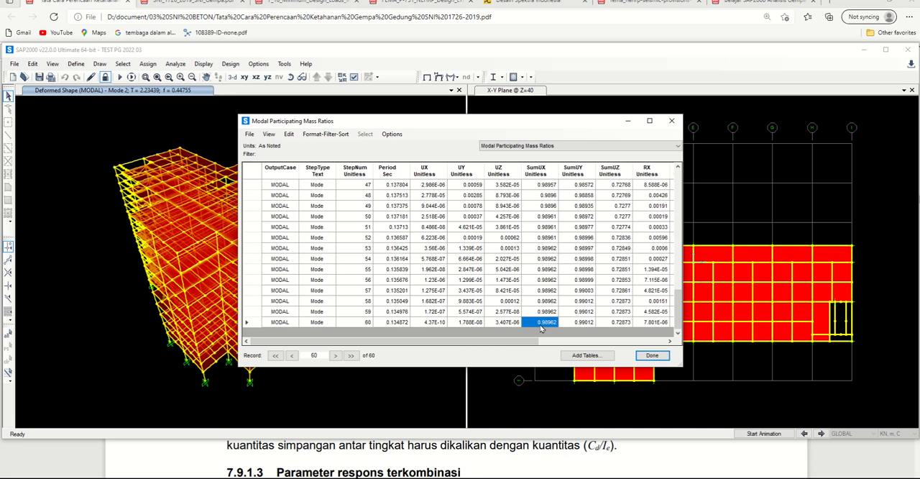
left_click(652, 355)
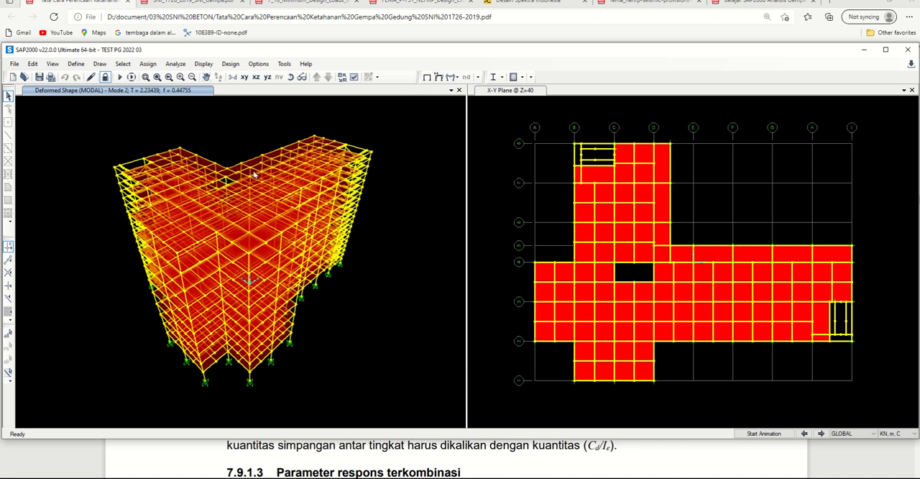
Step: Unlock the model again, discarding the analysis results, and set the MODAL load case's maximum number of modes to 100
left_click(105, 77)
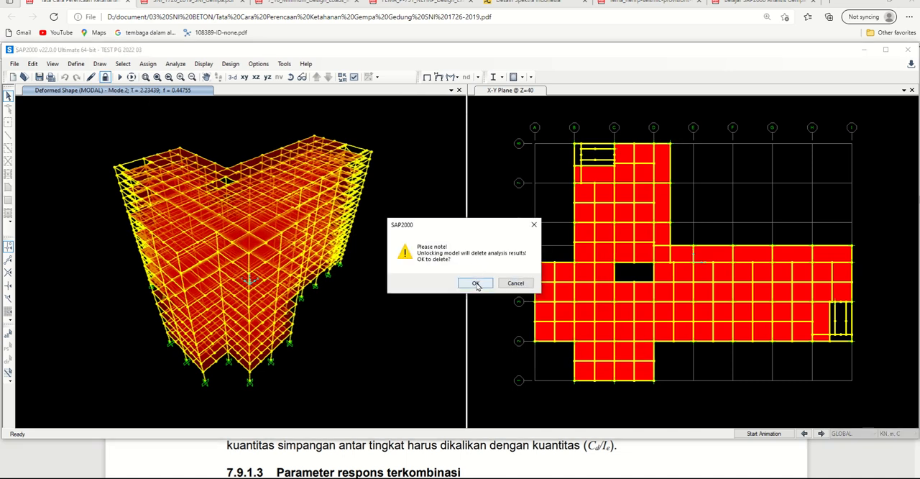
left_click(474, 283)
left_click(75, 63)
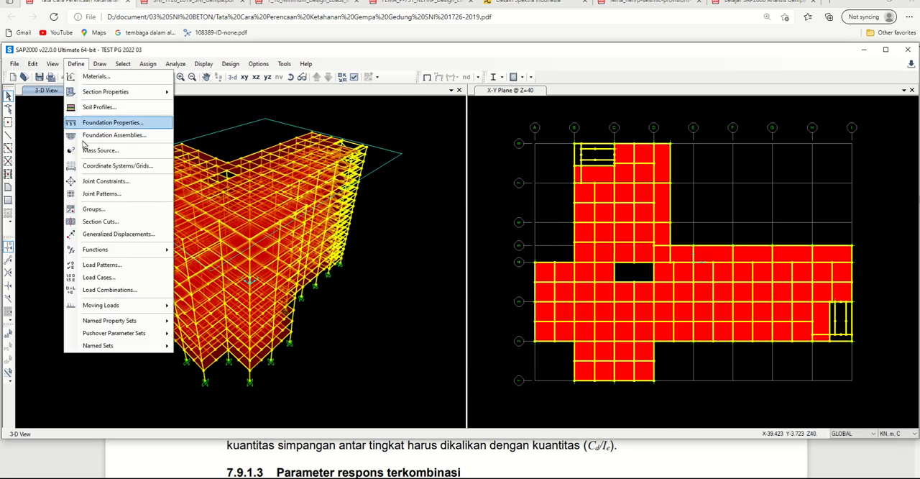
left_click(123, 277)
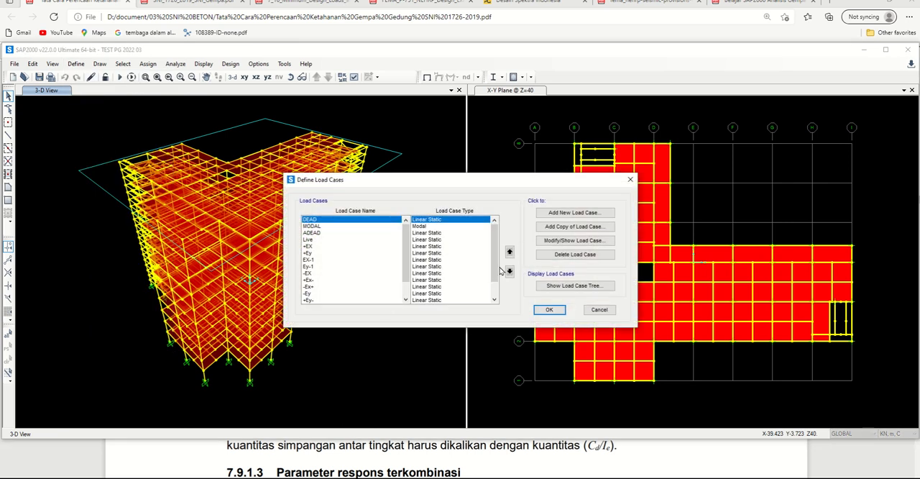
left_click(330, 227)
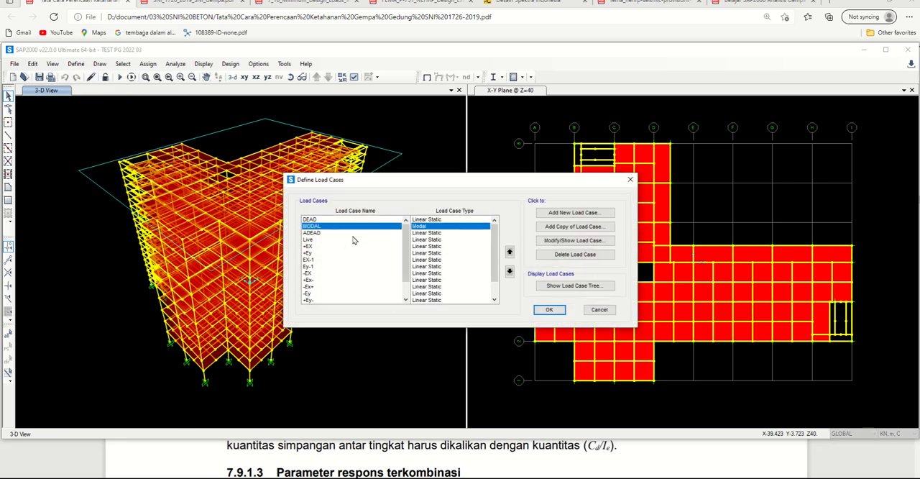
left_click(544, 239)
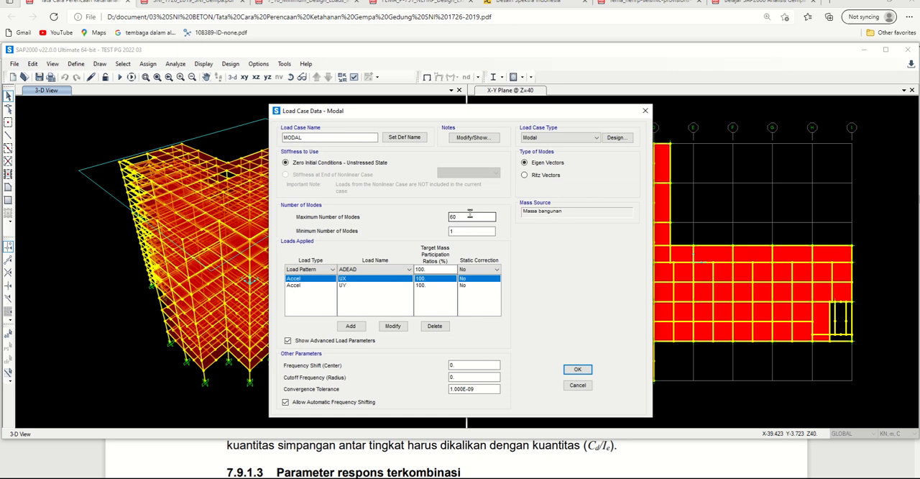
left_click_drag(469, 213, 441, 218)
type("100")
left_click(577, 369)
left_click(551, 310)
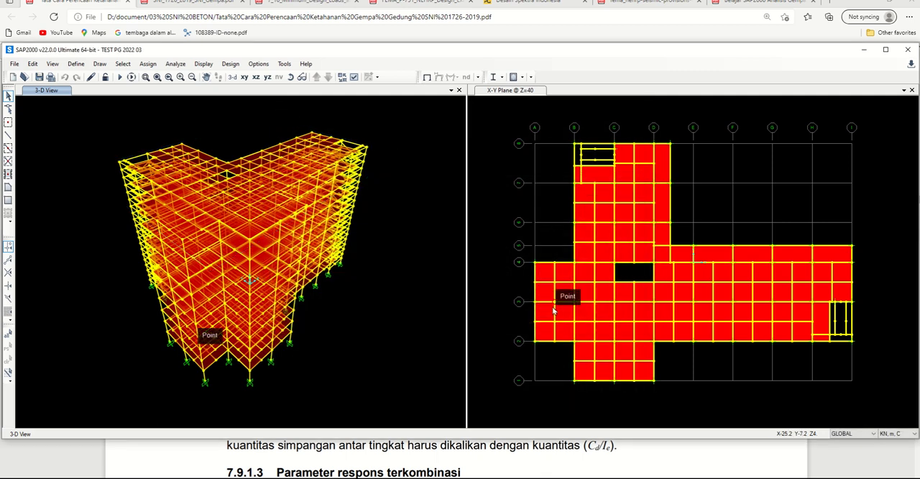
Step: Rerun the analysis of the load cases set to run, with MODAL limited to 100 modes
left_click(120, 78)
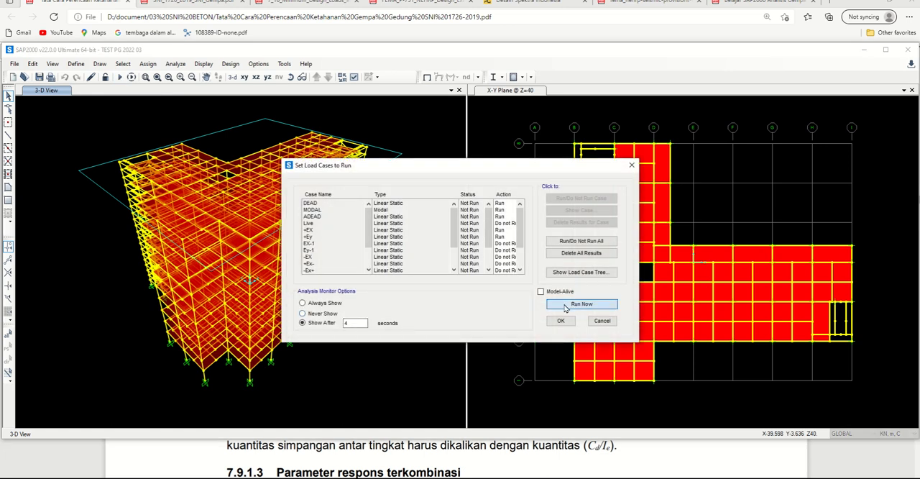
left_click(580, 304)
mouse_move(411, 13)
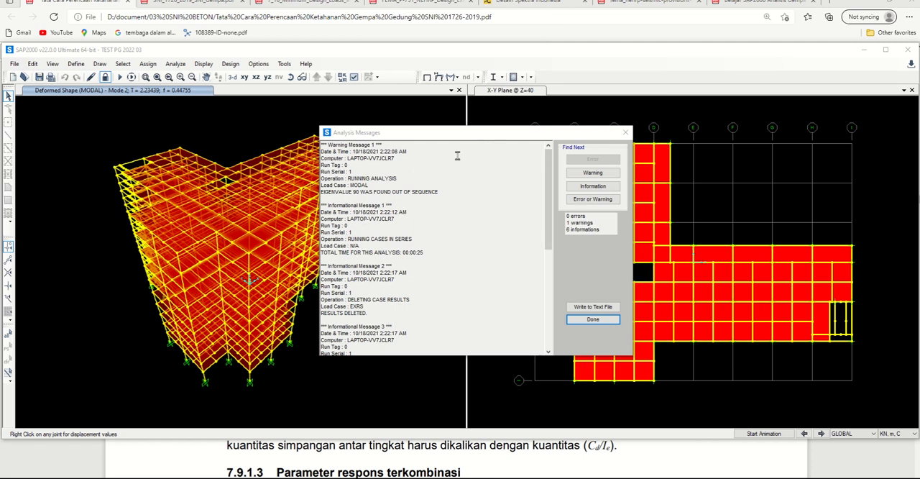
Step: Read through the warning and informational entries in the analysis messages, and close them
left_click(490, 146)
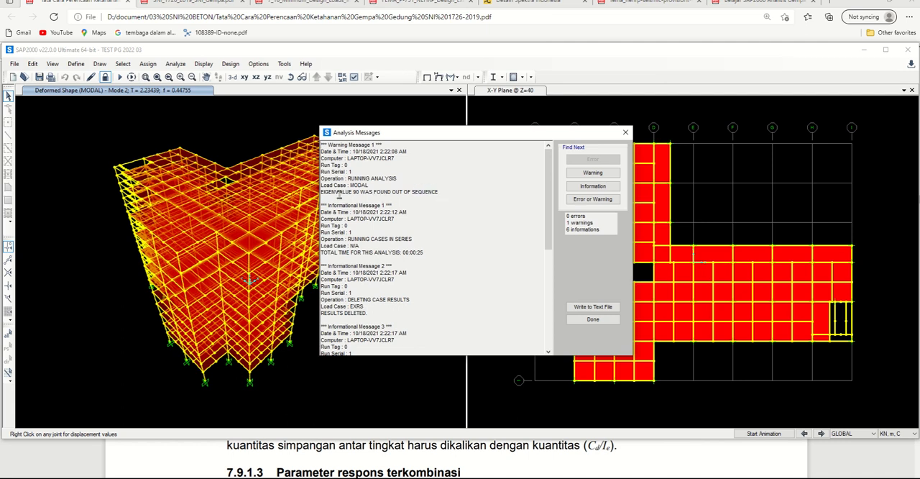
left_click_drag(322, 193, 370, 192)
left_click(414, 201)
left_click_drag(321, 313, 370, 314)
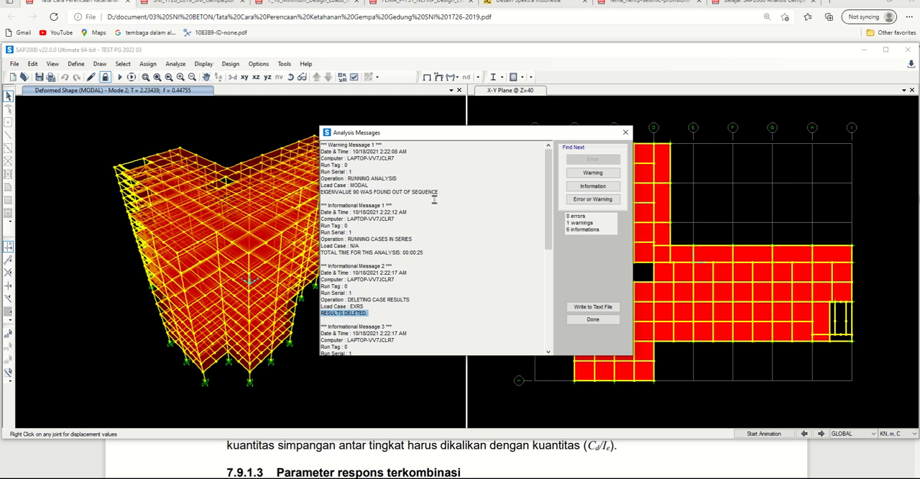
left_click(375, 293)
scroll(381, 298, "down", 4)
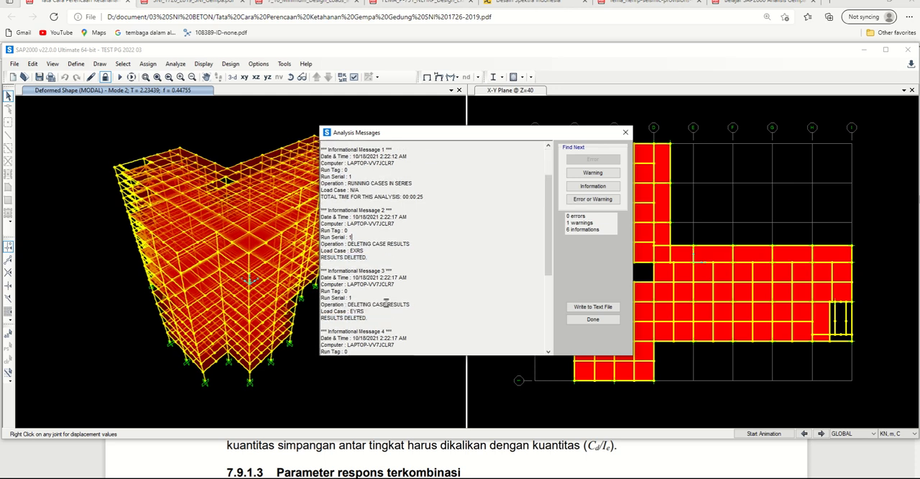
scroll(387, 303, "down", 6)
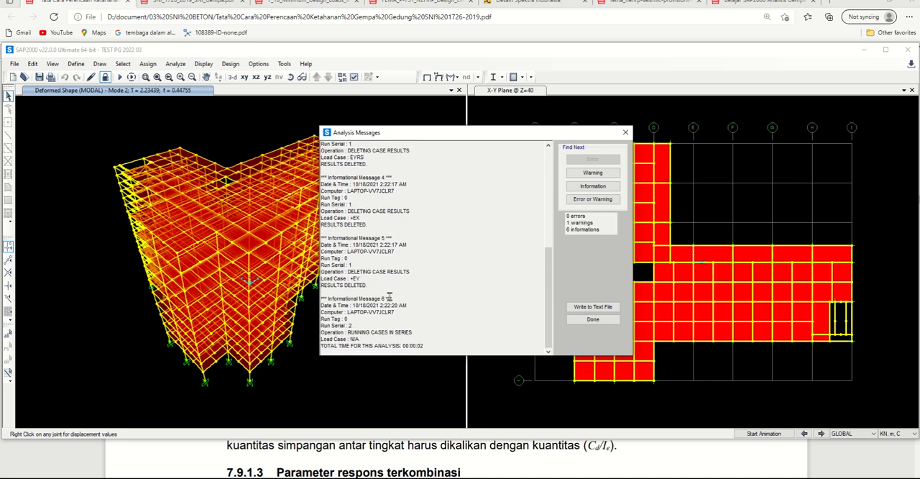
left_click(625, 132)
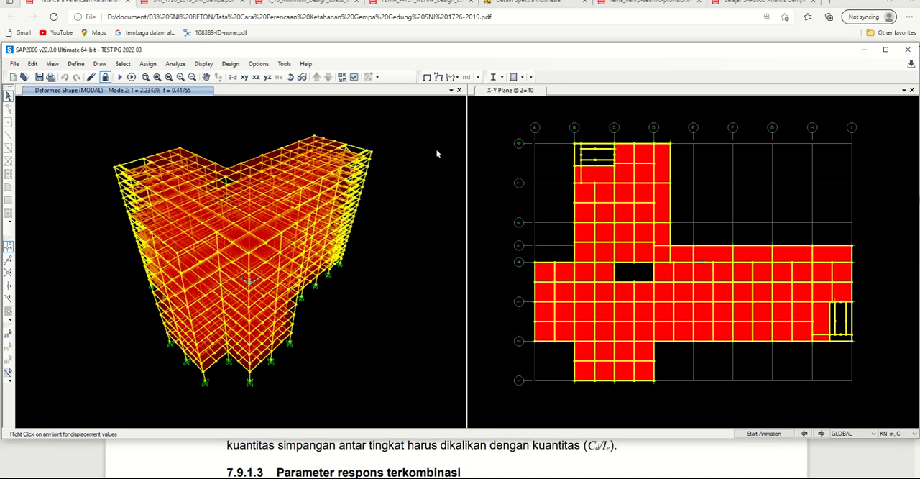
Step: Unlock the model, discarding the analysis results, and set the MODAL load case's maximum number of modes to 90
left_click(105, 77)
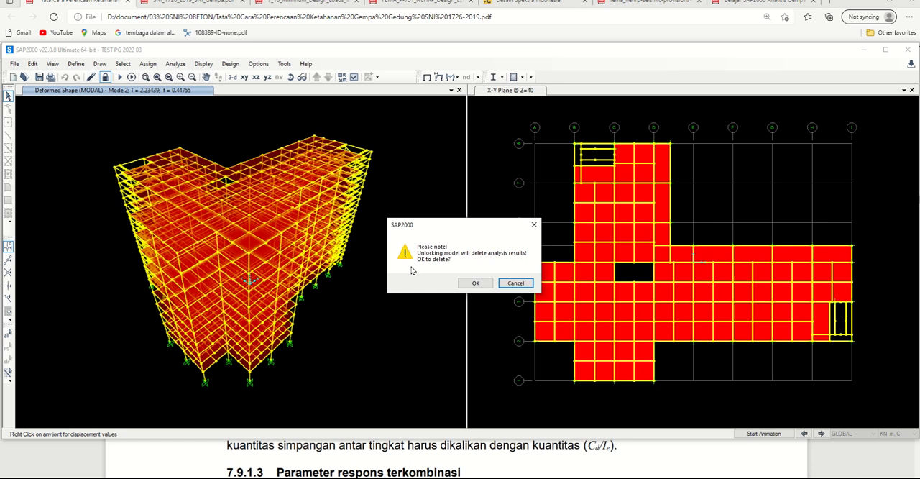
left_click(472, 284)
left_click(75, 63)
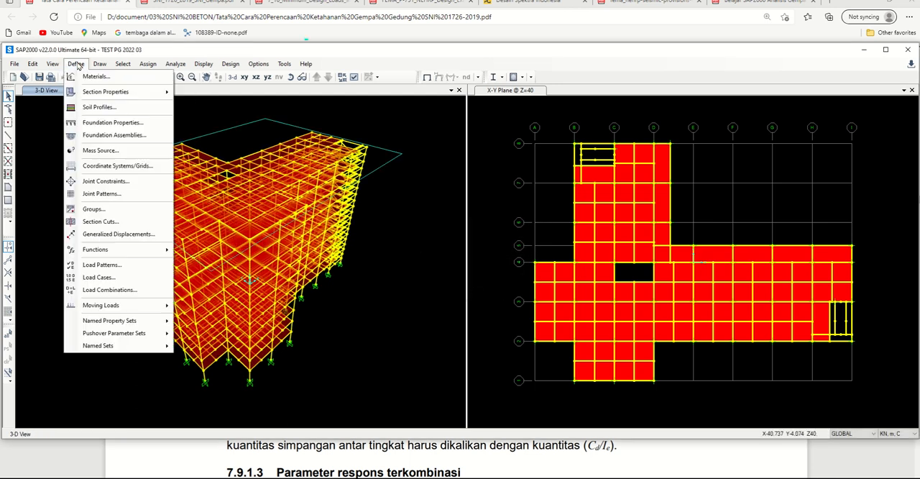
left_click(109, 277)
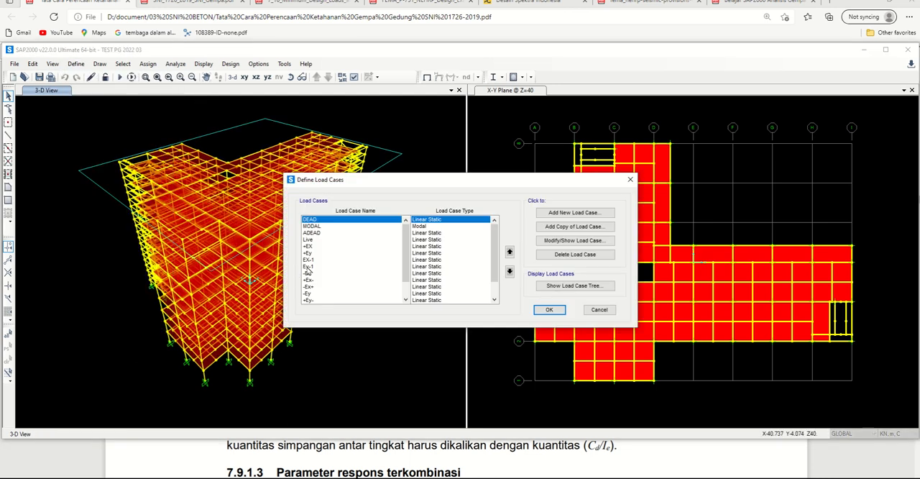
left_click(344, 227)
left_click(562, 243)
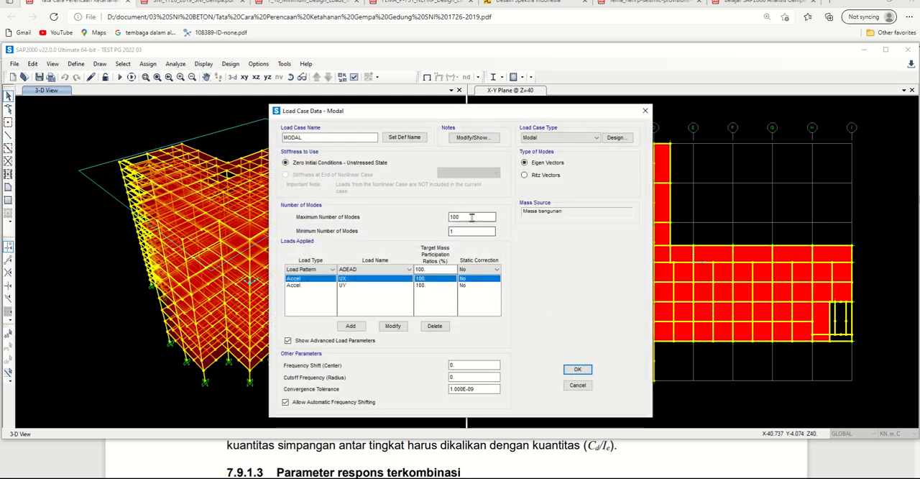
left_click_drag(470, 218, 440, 210)
left_click(577, 369)
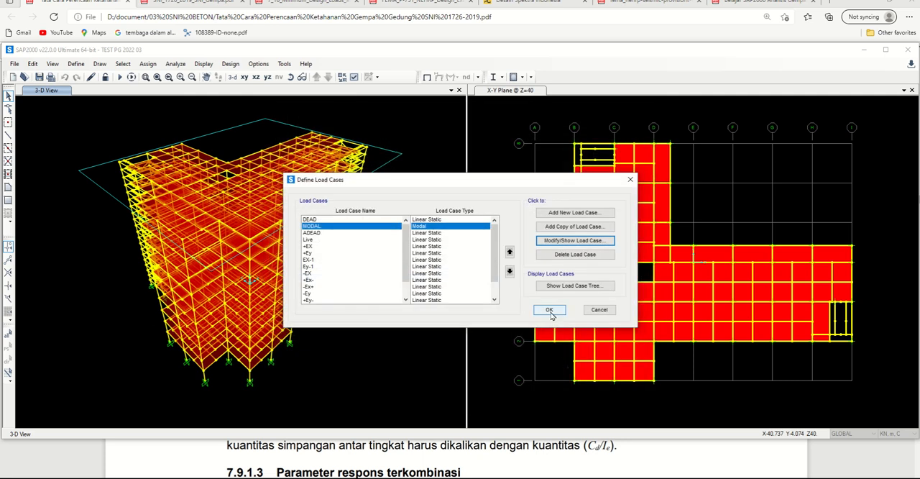
left_click(549, 309)
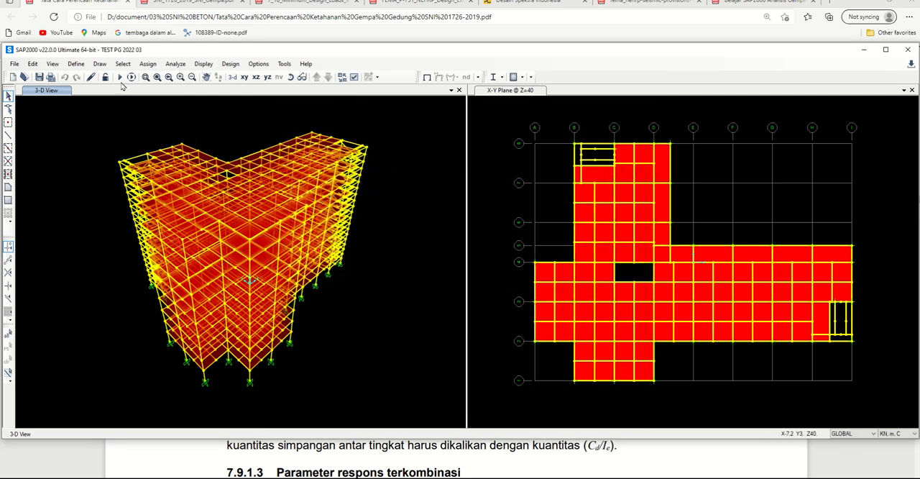
Step: Rerun the analysis with MODAL limited to 90 modes, and close the analysis messages
left_click(119, 77)
left_click(581, 306)
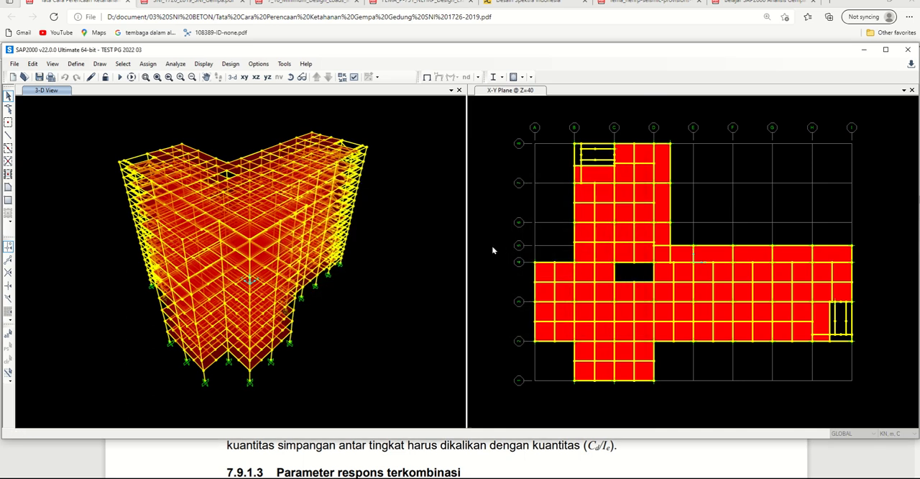
mouse_move(391, 28)
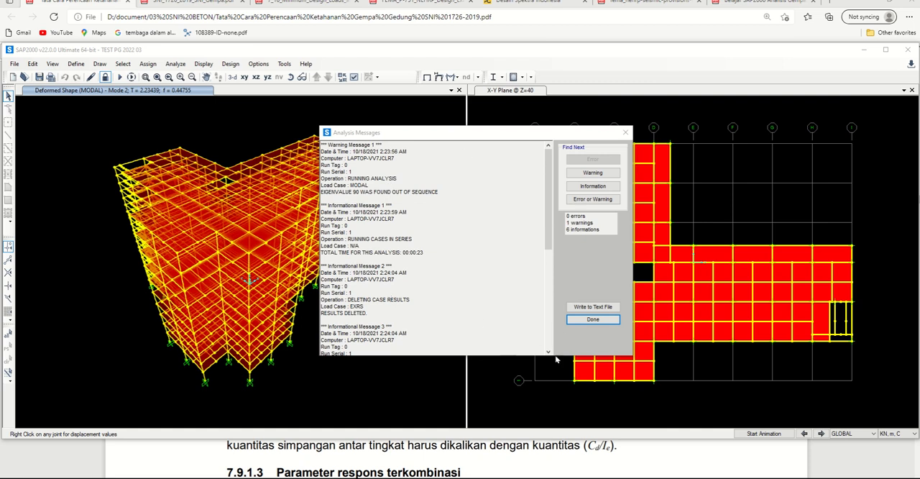
left_click(582, 321)
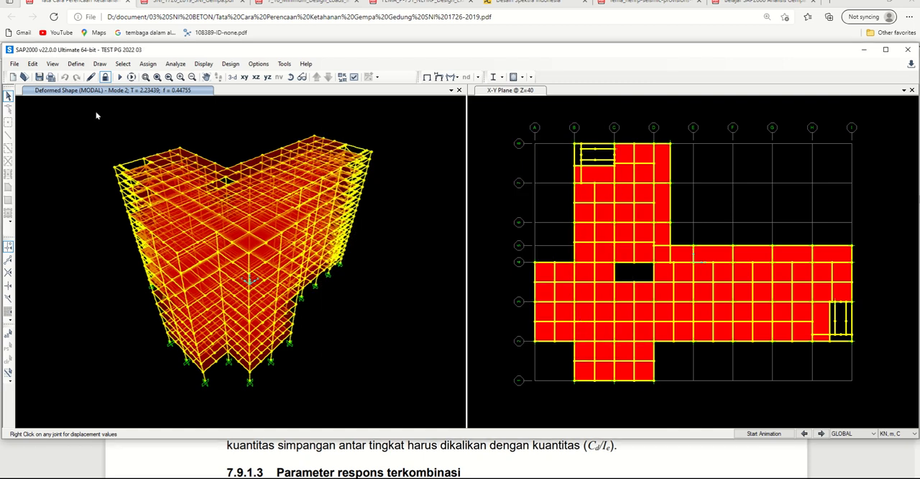
Step: Unlock the model, discarding the analysis results, and reduce the MODAL load case's maximum number of modes to 80
left_click(105, 77)
left_click(480, 283)
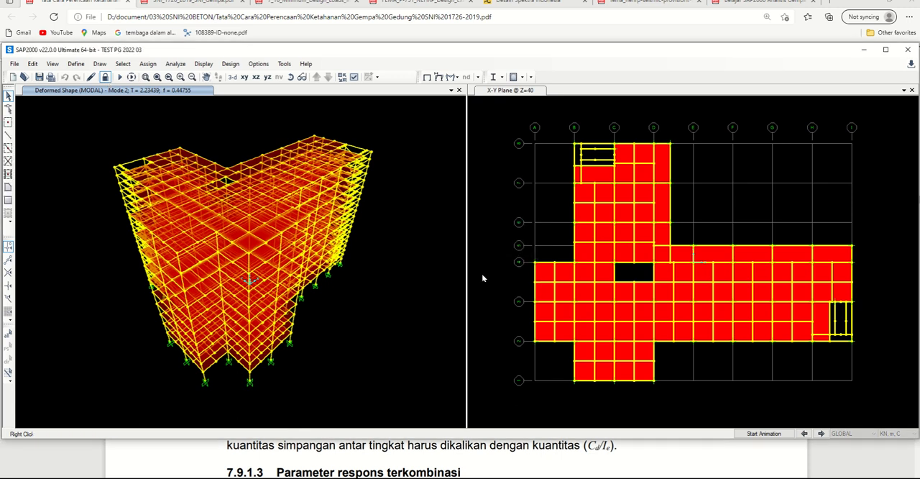
left_click(76, 63)
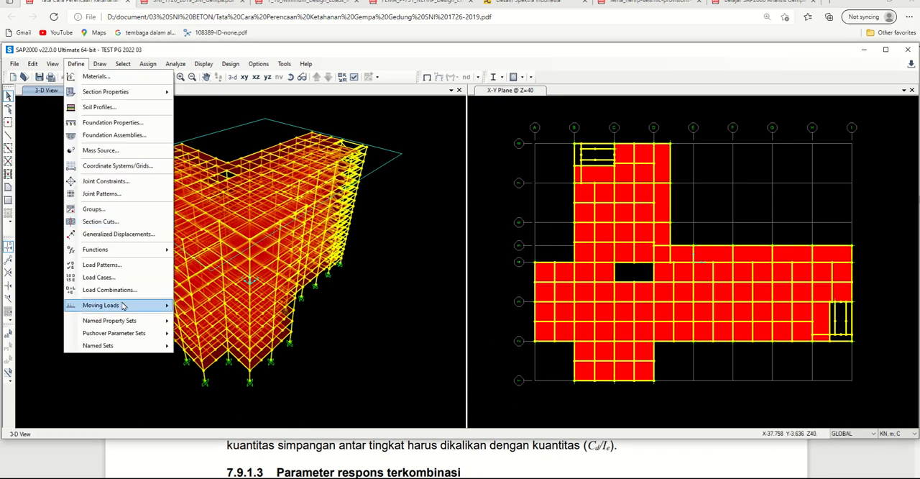
left_click(104, 278)
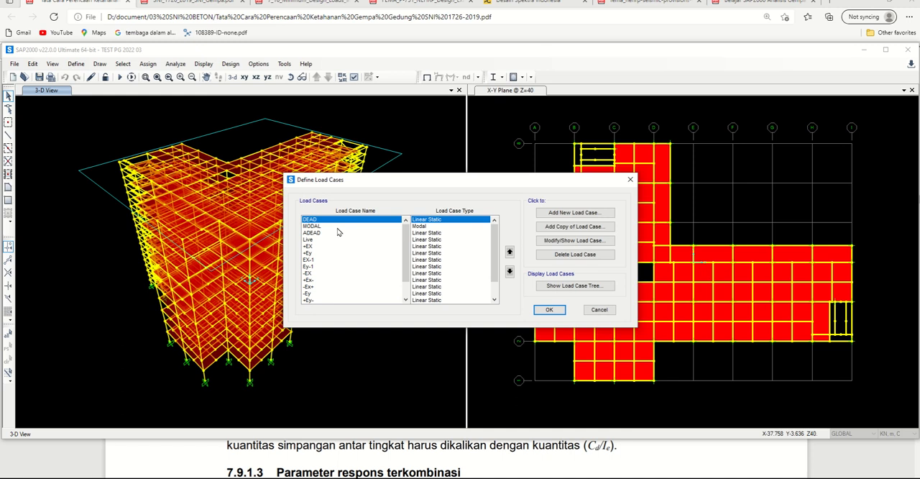
left_click(337, 226)
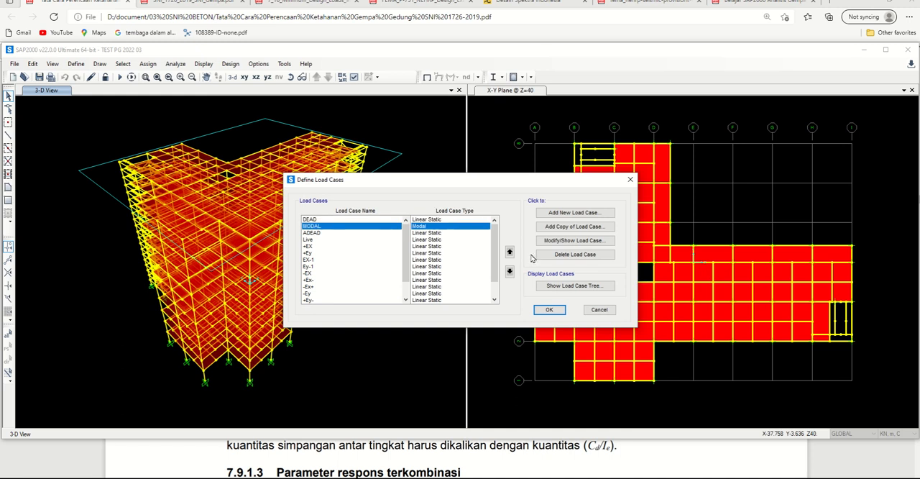
left_click(573, 240)
left_click_drag(467, 218, 426, 216)
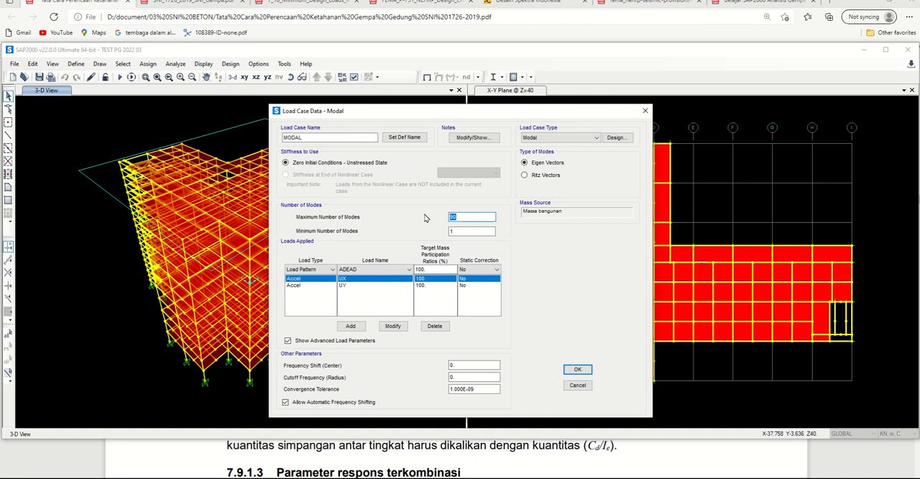
type("80")
left_click(577, 369)
left_click(549, 310)
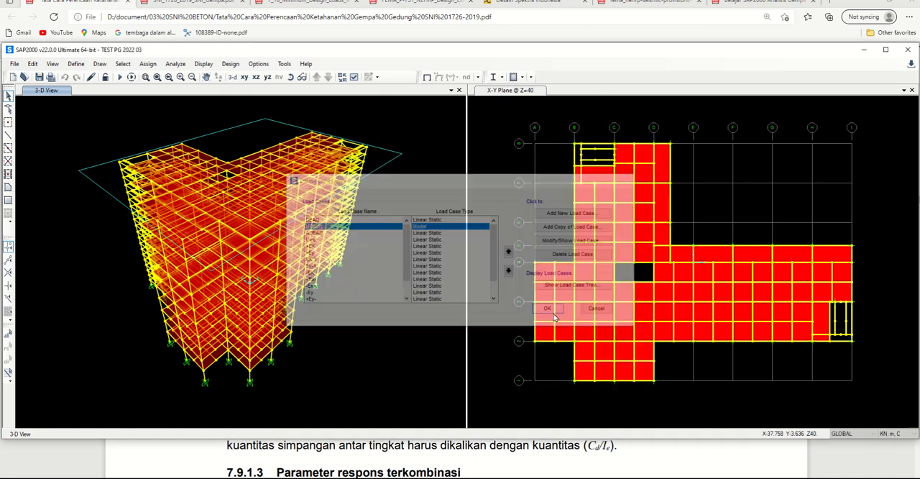
Step: Rerun the analysis and display the Modal Participating Mass Ratios table with the MODAL results
left_click(123, 81)
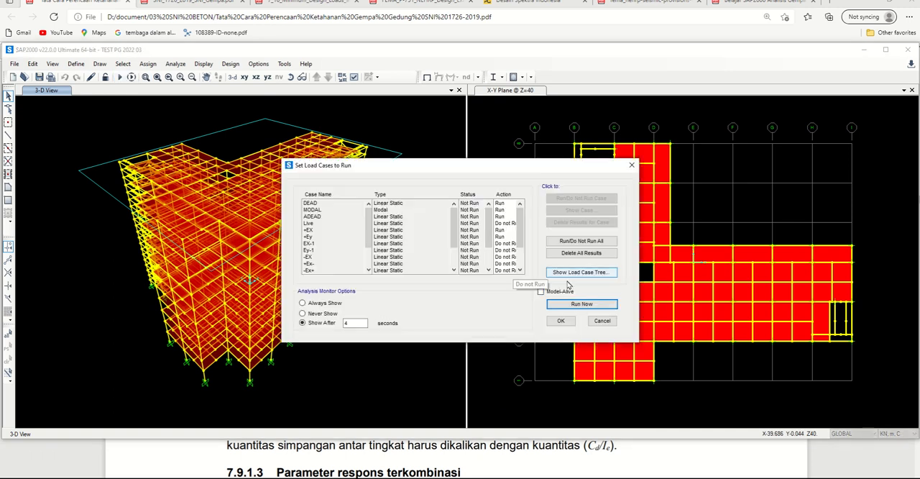
left_click(582, 304)
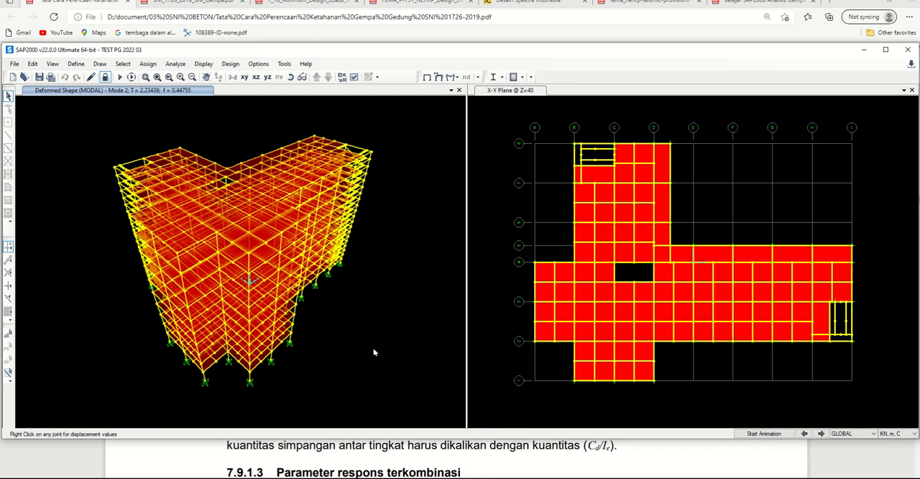
key("ctrl+t")
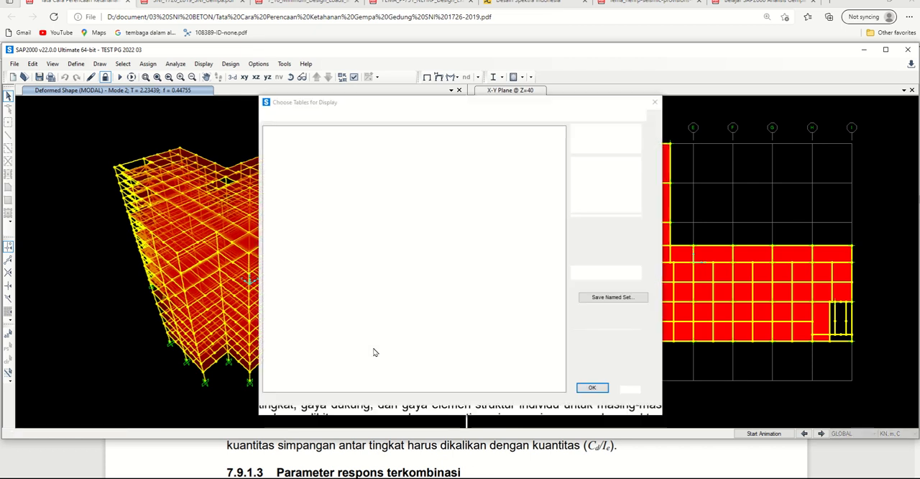
left_click(589, 171)
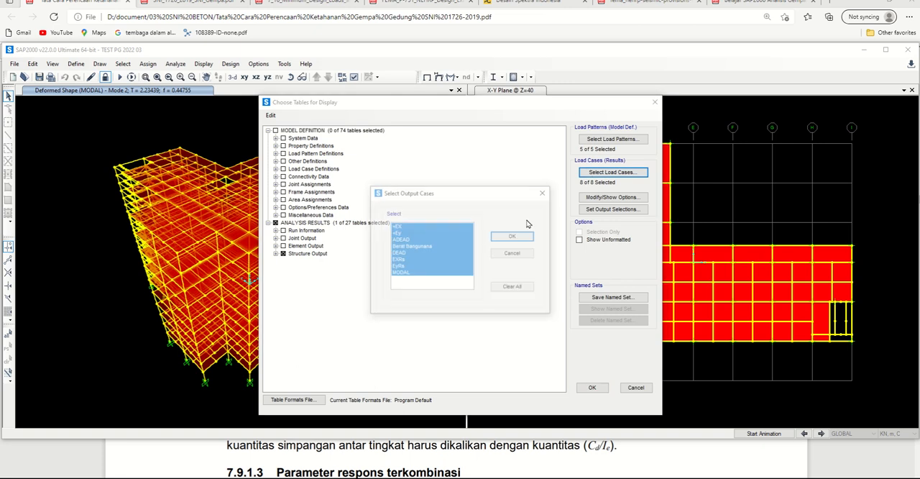
left_click(417, 260)
left_click(503, 238)
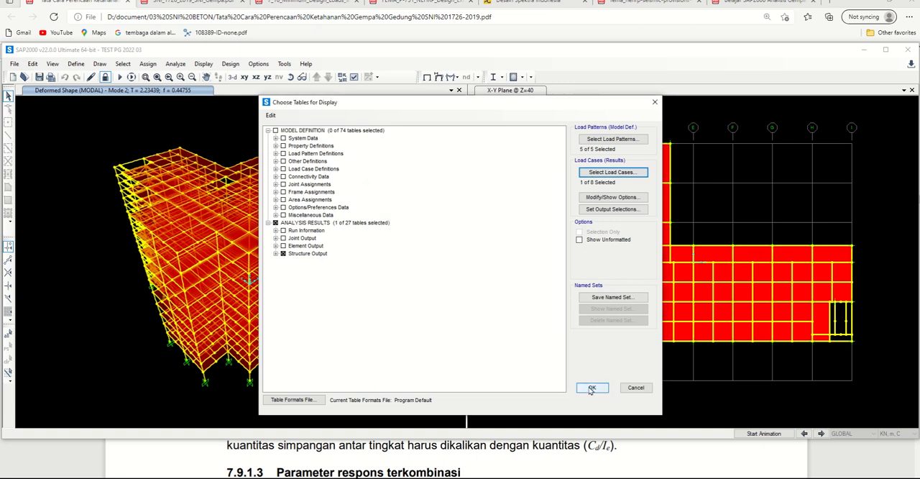
left_click(593, 387)
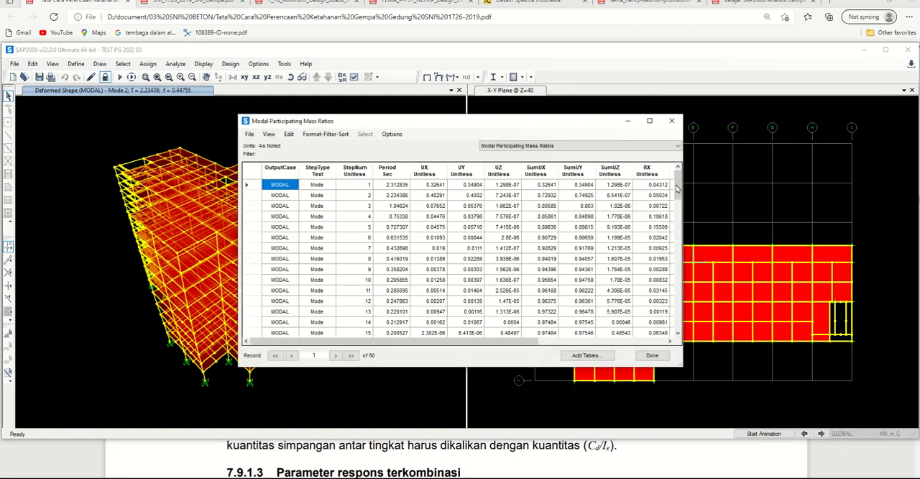
Step: Examine the SumUY and SumUX mass participation ratios at mode 80, the last row of the table
scroll(468, 311, "down", 20)
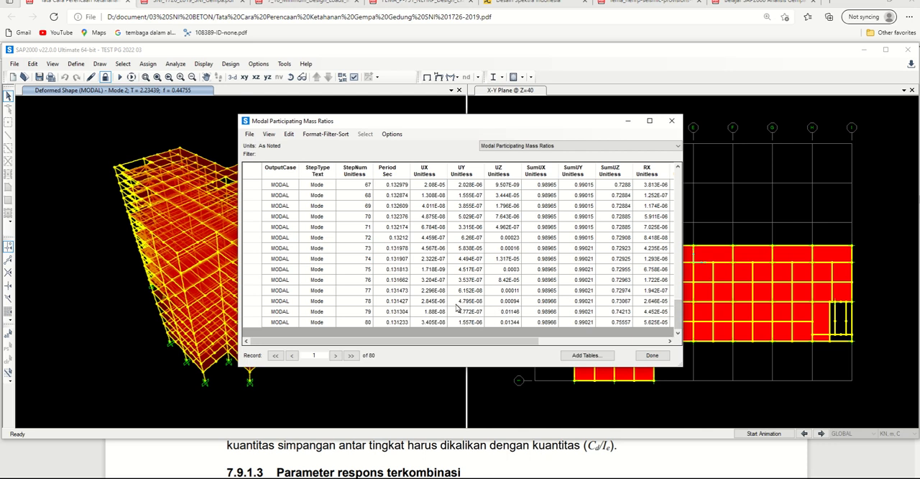
left_click(587, 325)
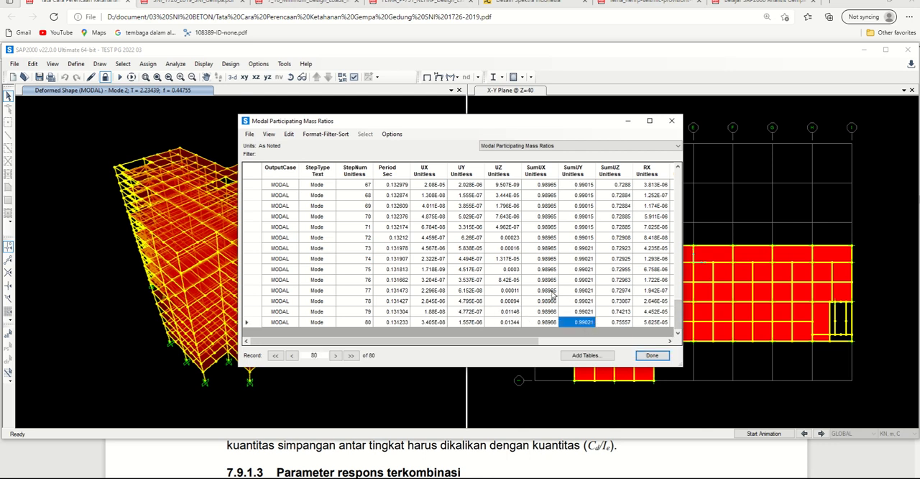
left_click(547, 324)
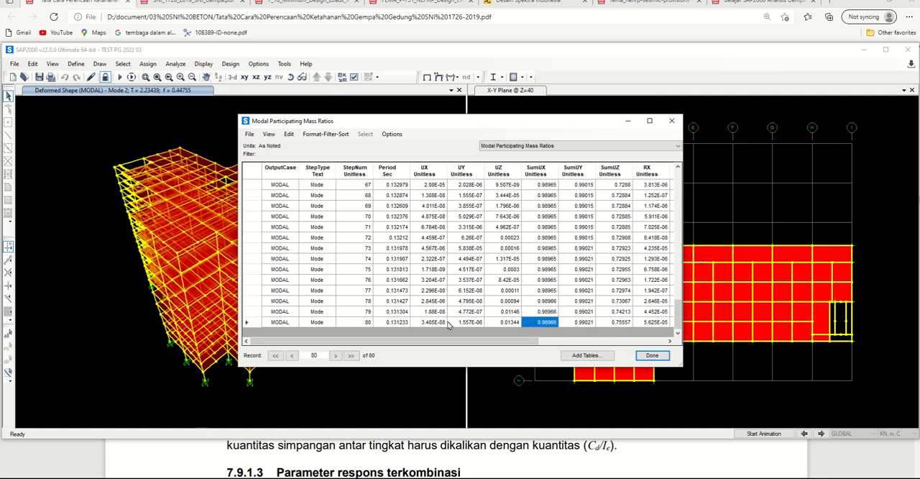
Step: Switch to the SNI 1726:2019 PDF and review the exception in clause 7.9.1.1 on the minimum 90 % combined modal mass
left_click(156, 456)
left_click_drag(323, 313, 609, 337)
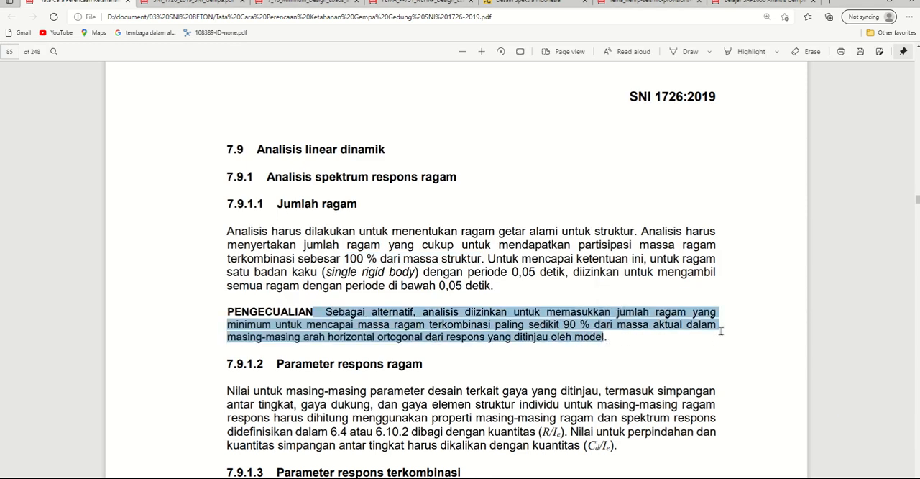
left_click(721, 331)
left_click_drag(532, 324, 629, 326)
left_click(606, 337)
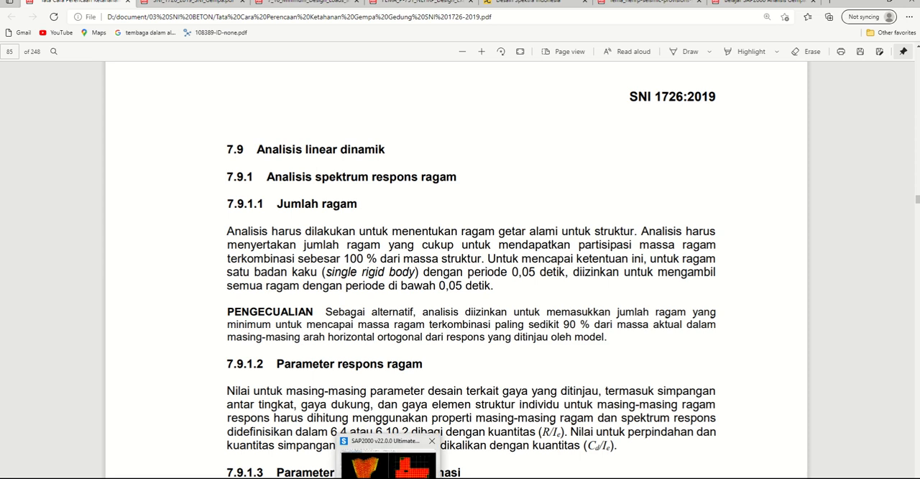
Step: Return to SAP2000 and compare the mode 80 row's SumUX and SumUY ratios with the clause requirement
left_click(402, 466)
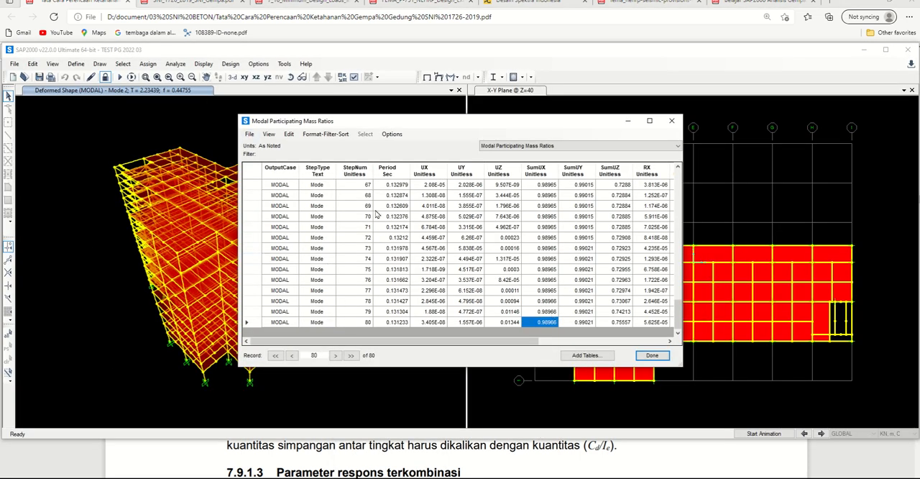
left_click(366, 322)
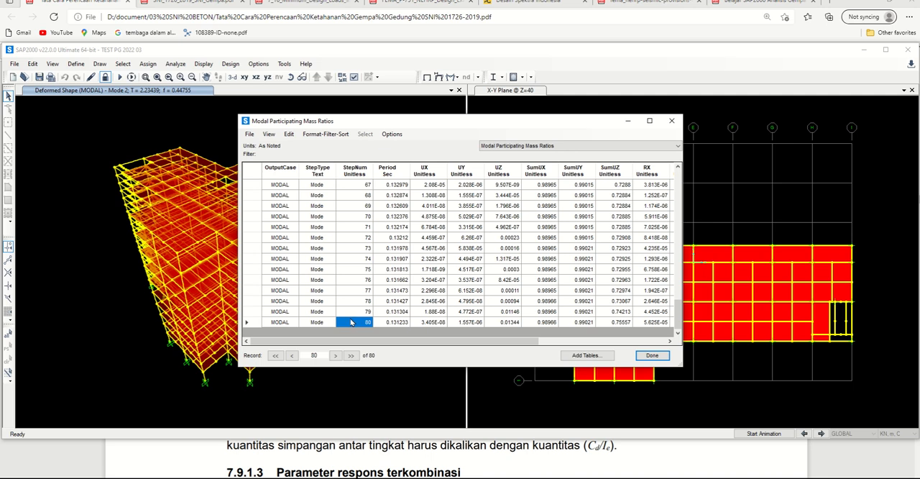
key("Up")
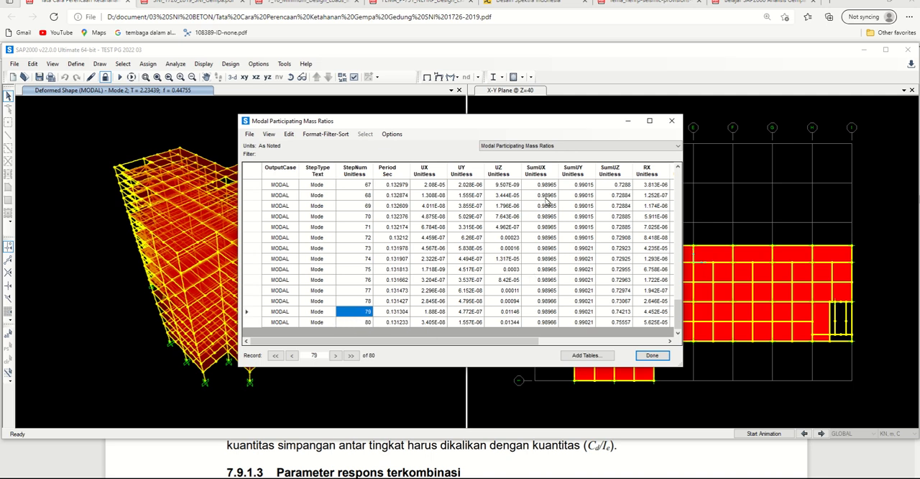
left_click(550, 323)
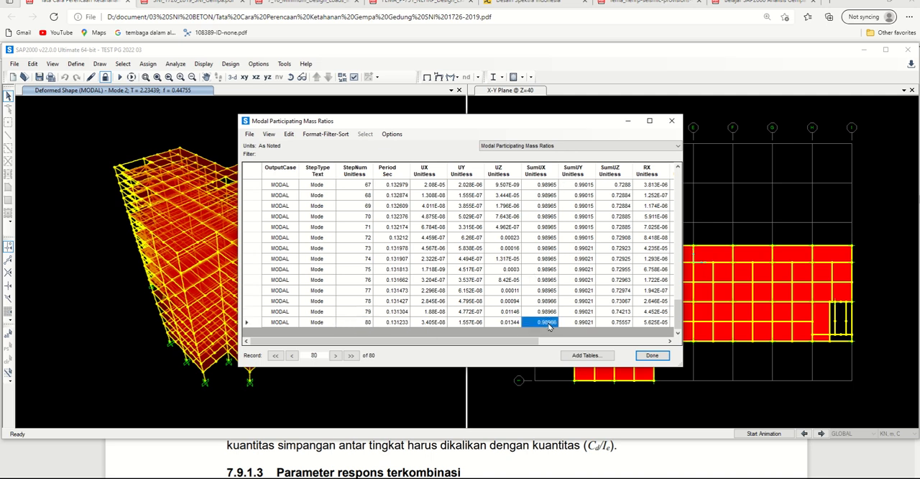
left_click(588, 322)
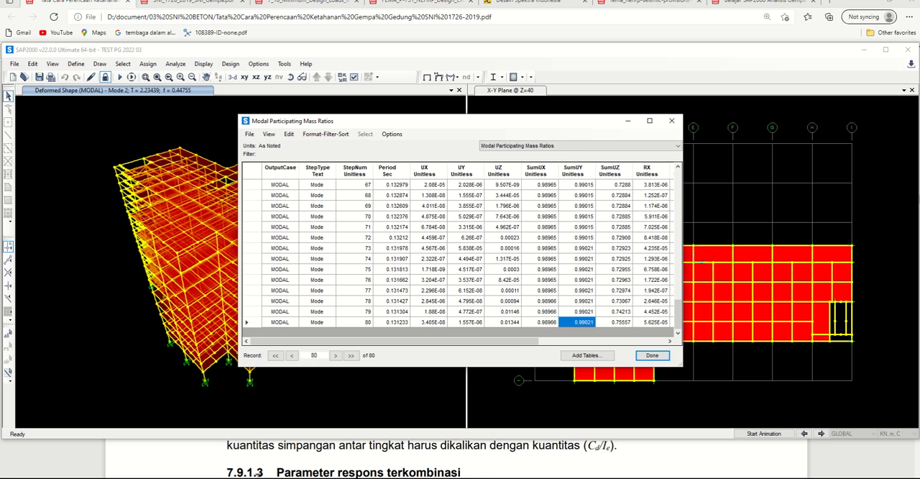
Step: Reread the whole PENGECUALIAN paragraph of clause 7.9.1.1 in the SNI PDF, and return to the SAP2000 mass ratio table
left_click(218, 465)
left_click_drag(228, 312, 623, 342)
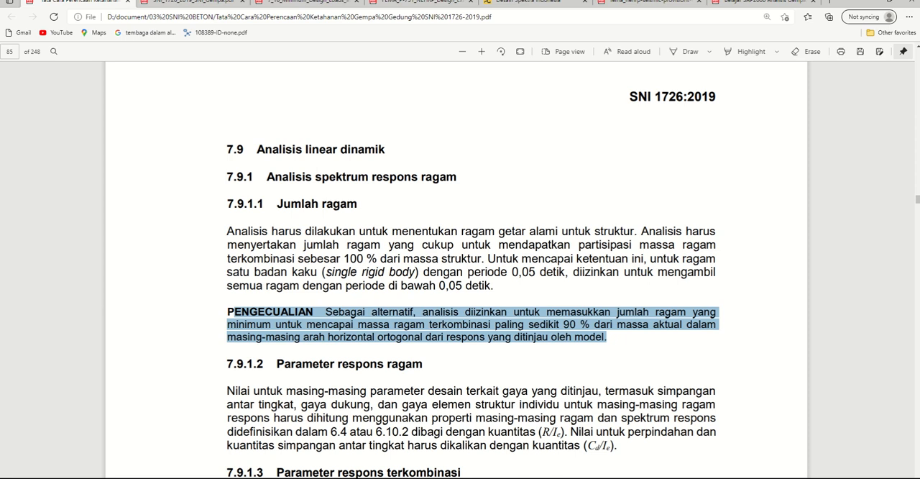
key("alt+Tab")
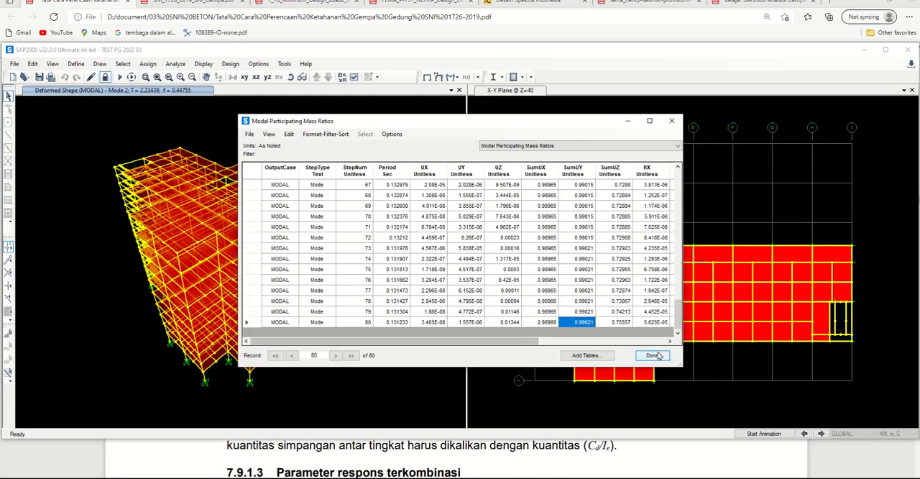